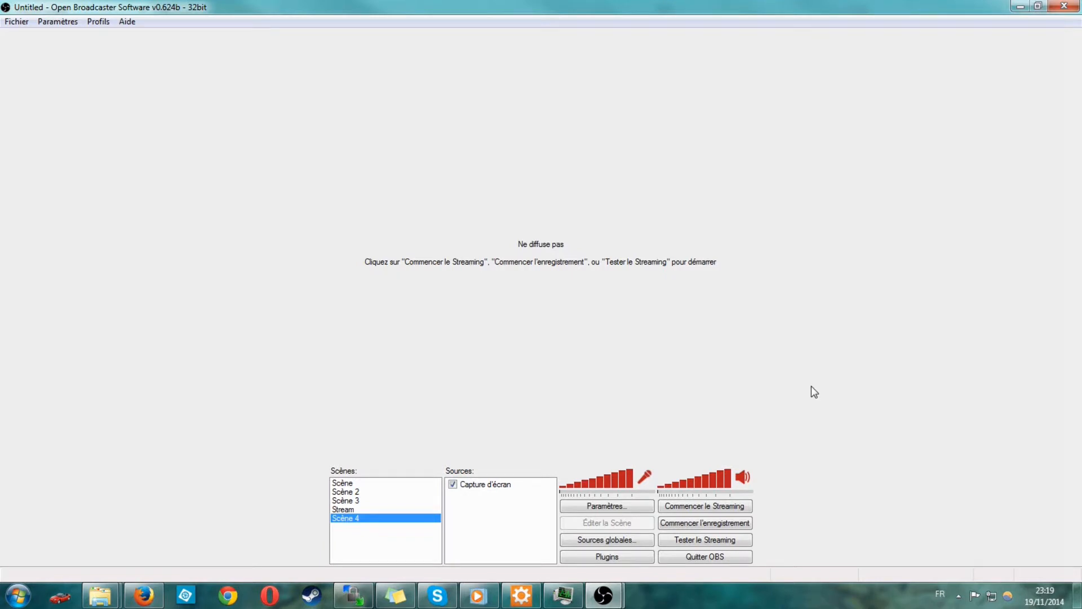
Switch to Firefox, search Google for "obs" and open the Open Broadcaster Software website
click(1019, 9)
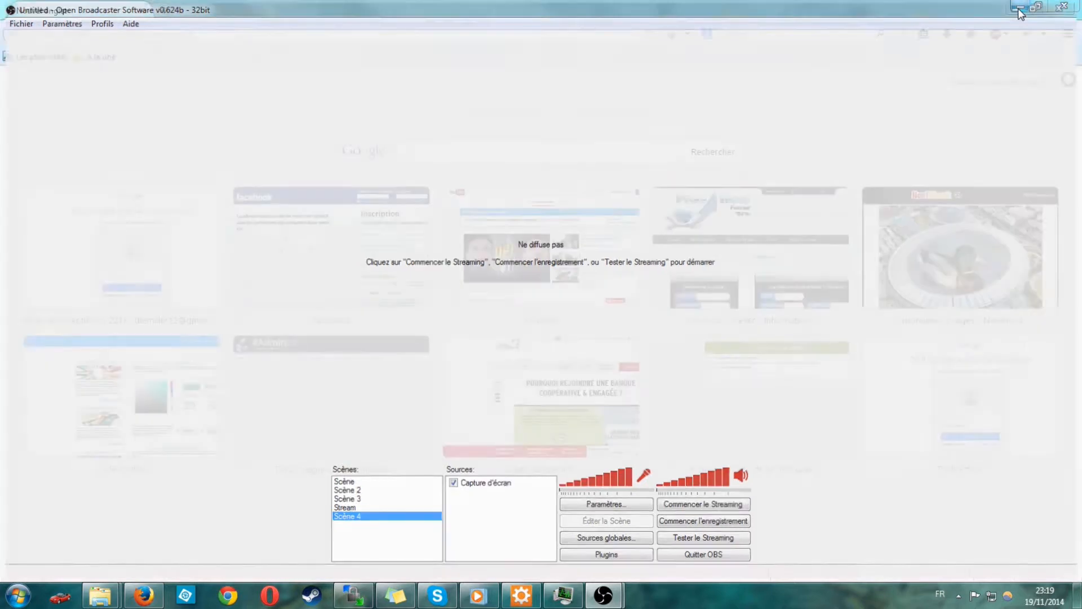
click(749, 34)
text(obs)
key(Return)
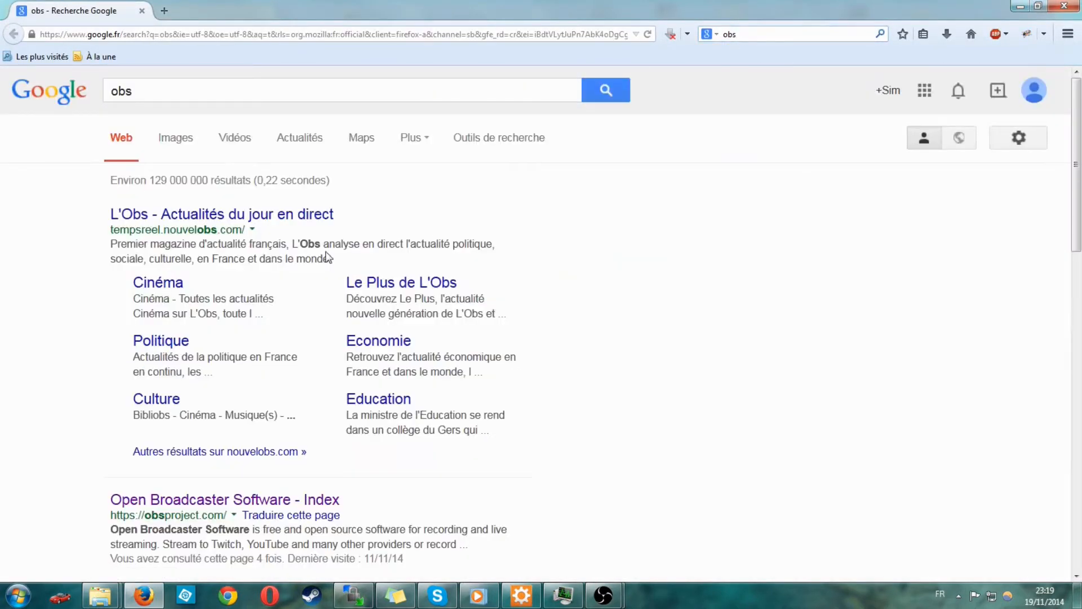
scroll(292, 284, down, 3)
click(205, 318)
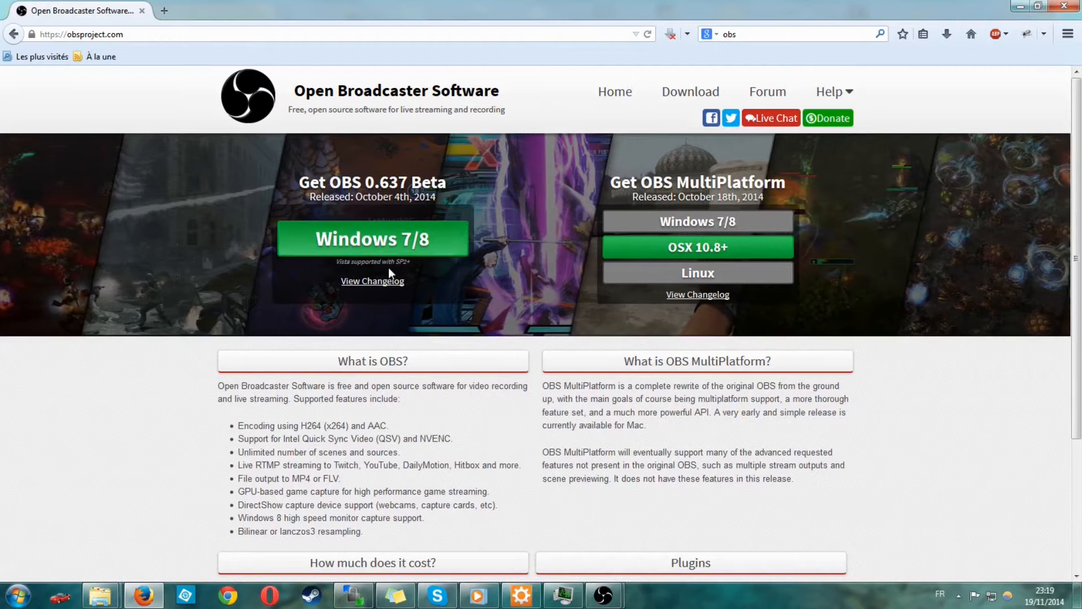
Request the Windows 7/8 download of OBS 0.637 Beta and return to the Open Broadcaster Software window
click(406, 244)
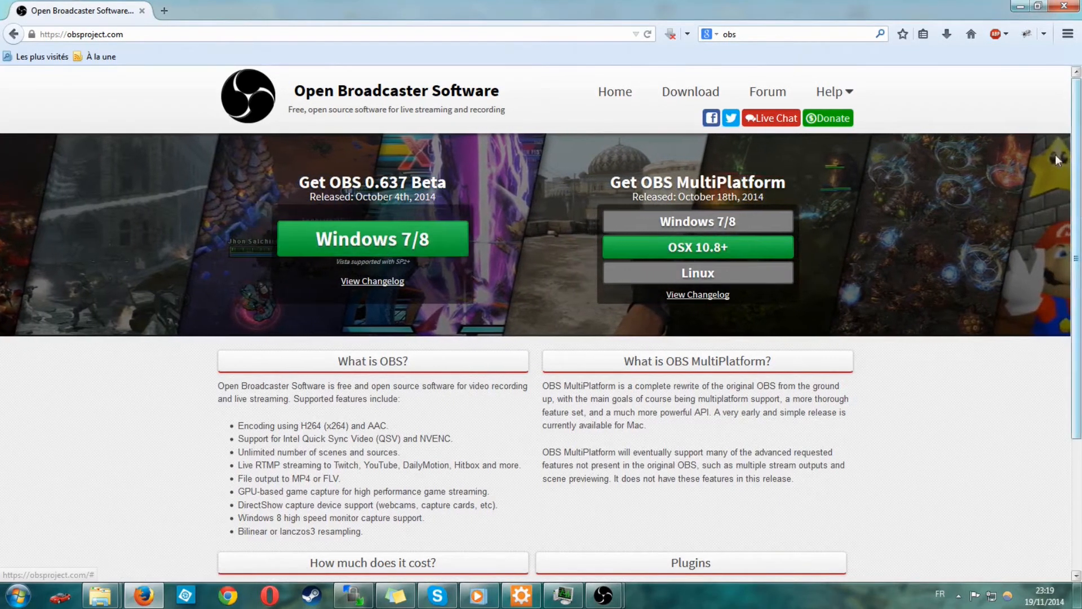
click(1021, 7)
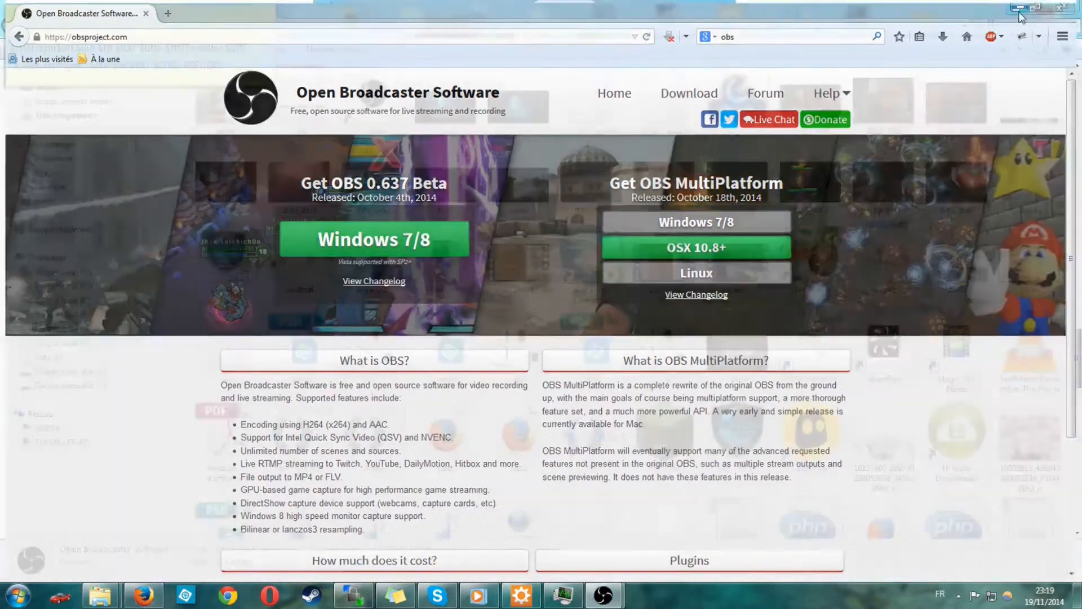
mouse_move(603, 595)
click(671, 550)
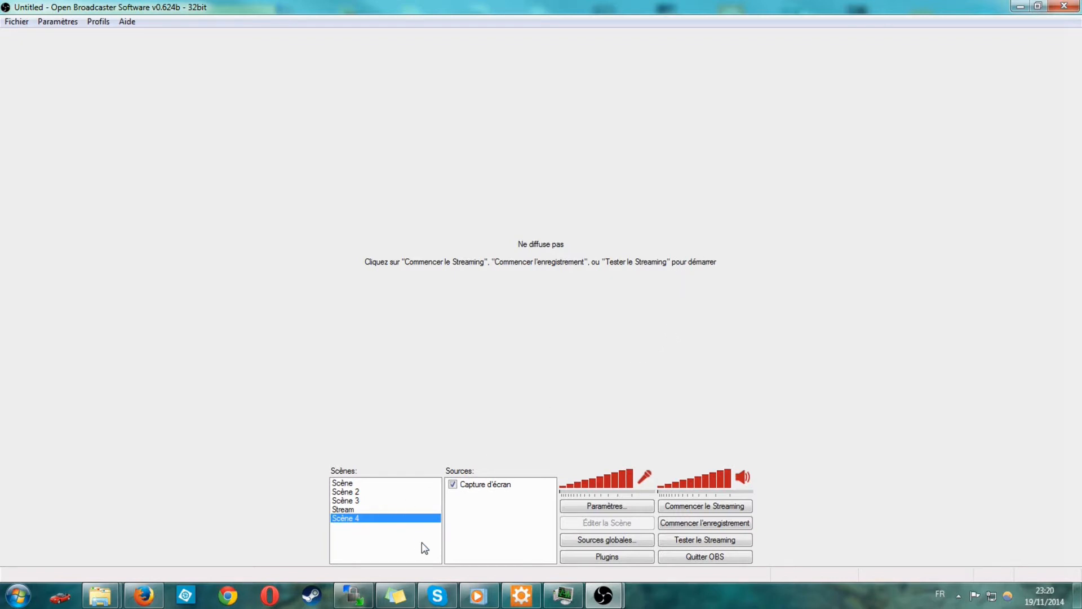
Compare the sources contained in the existing scenes, including Scène, Scène 2, Scène 3 and Scène 4
click(355, 485)
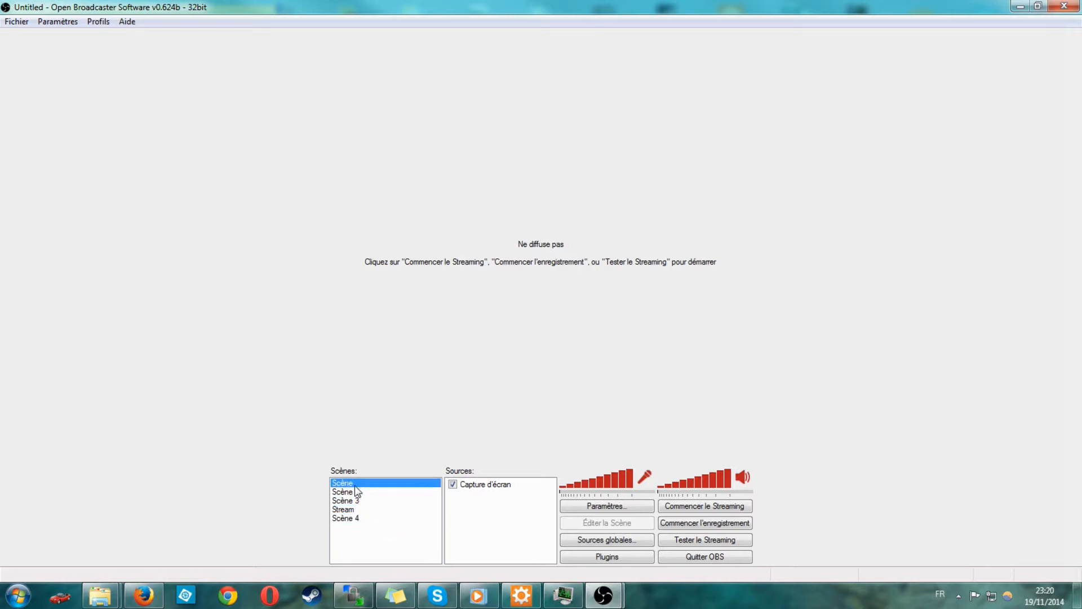
click(354, 500)
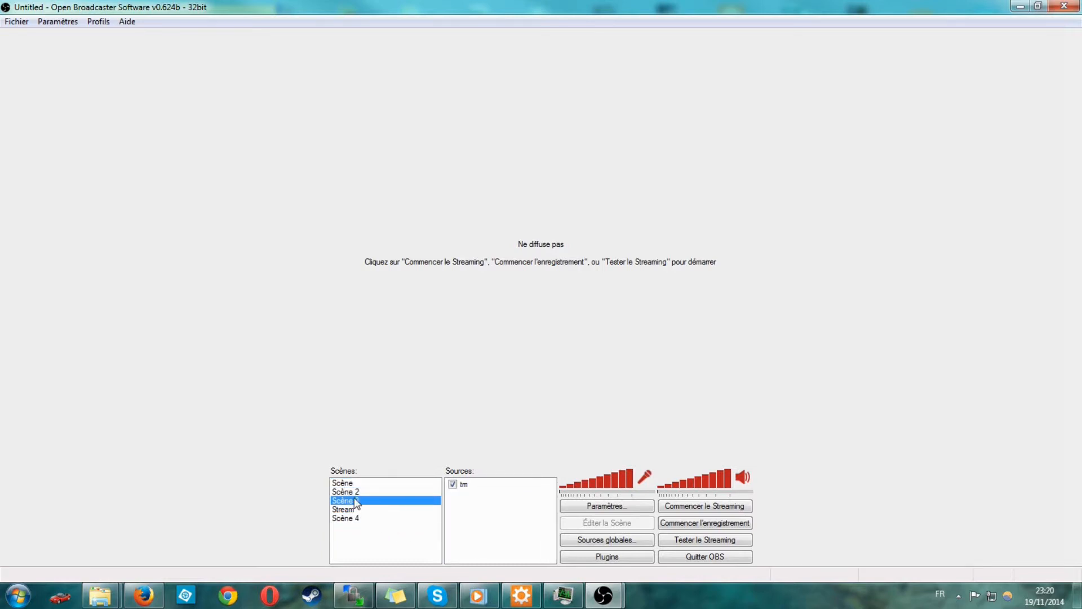
click(357, 484)
click(362, 518)
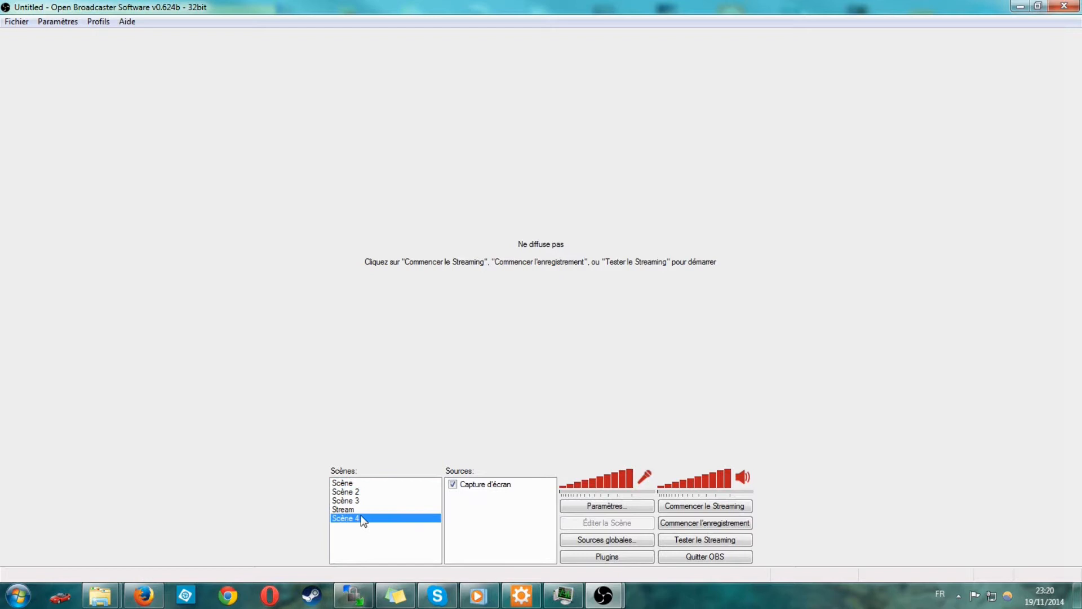
click(360, 492)
click(361, 483)
click(364, 492)
click(364, 484)
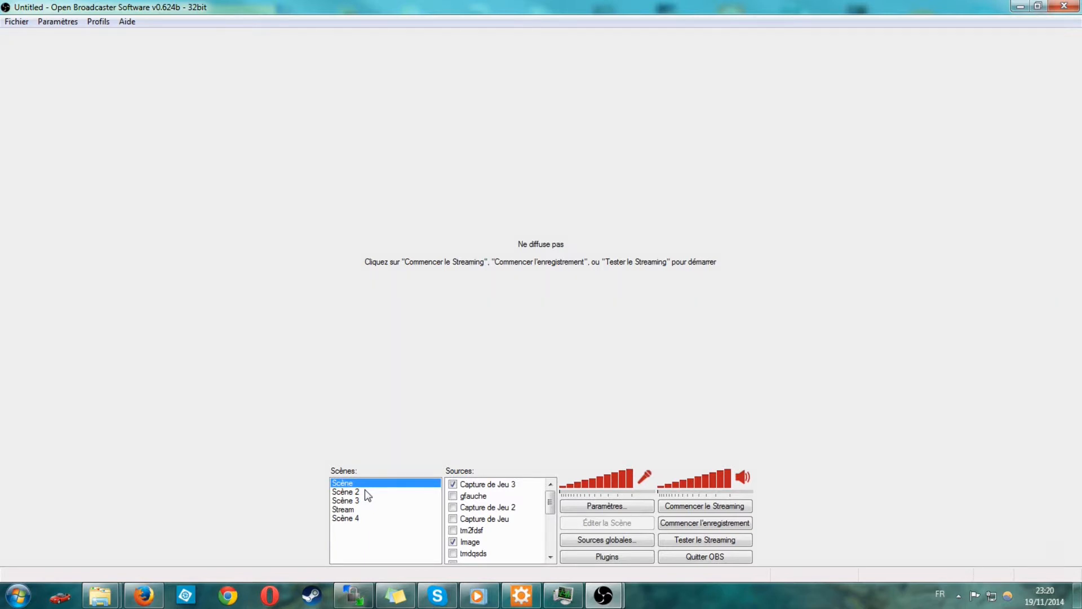
Add a new scene named Tuto
right_click(385, 541)
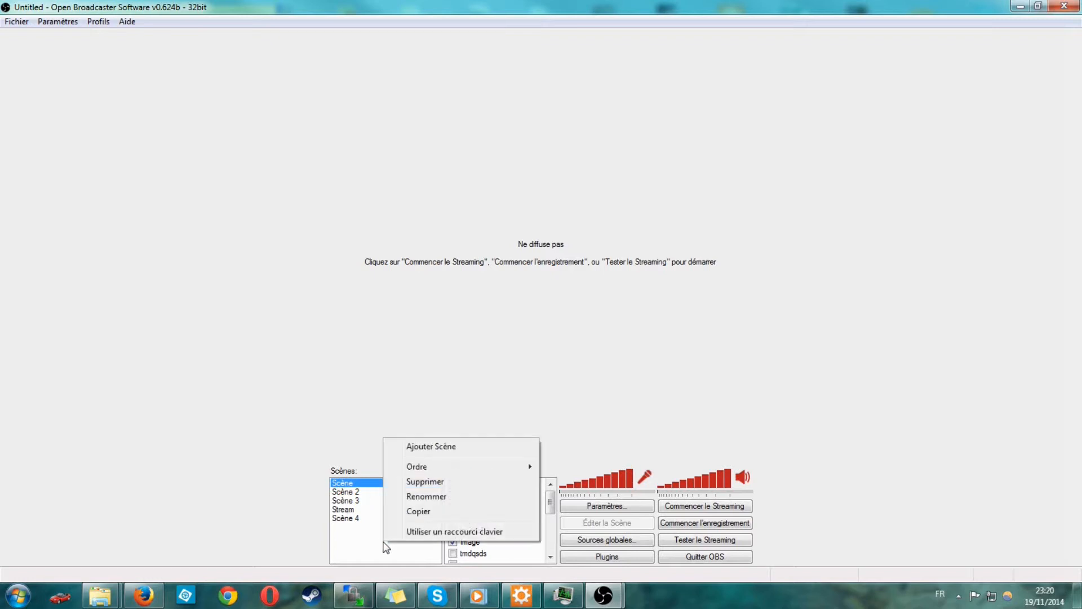
click(442, 447)
text(Tuto)
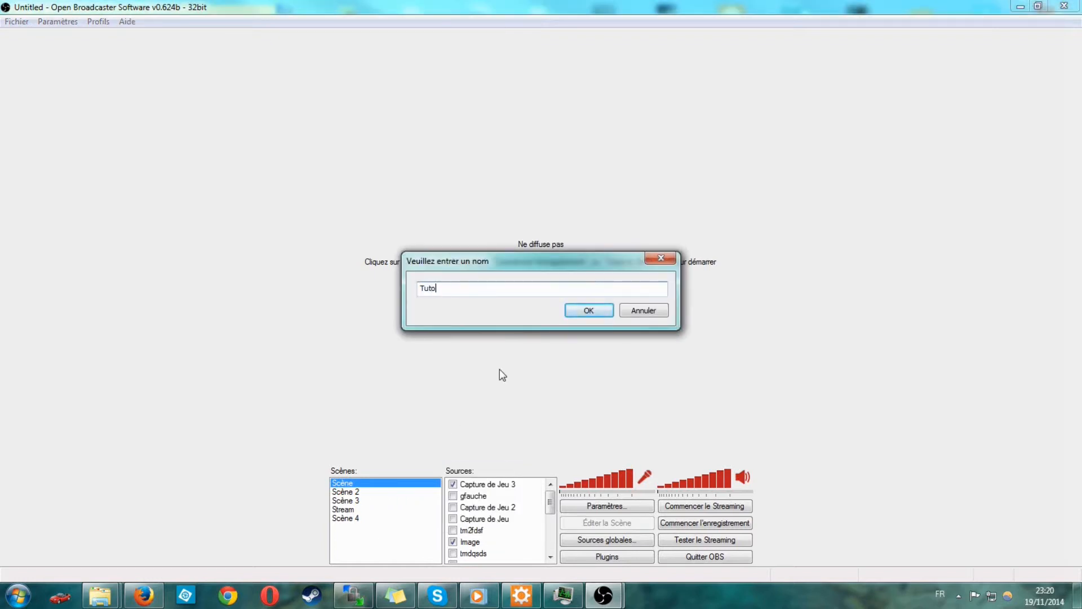
key(Return)
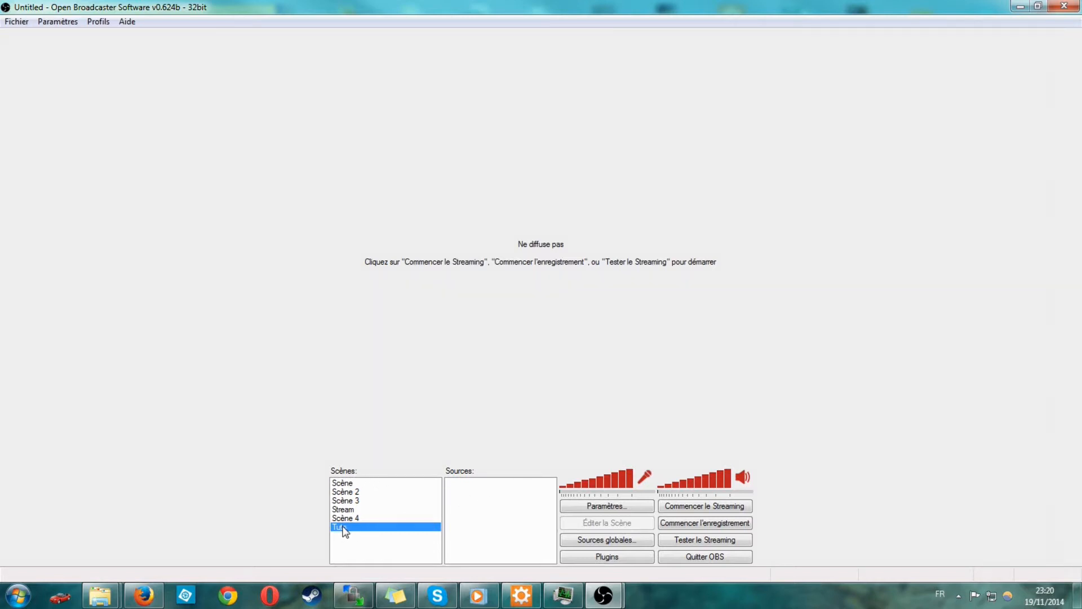
Add a game capture source (Capture de Jeu) named TM2 to the Tuto scene
right_click(498, 500)
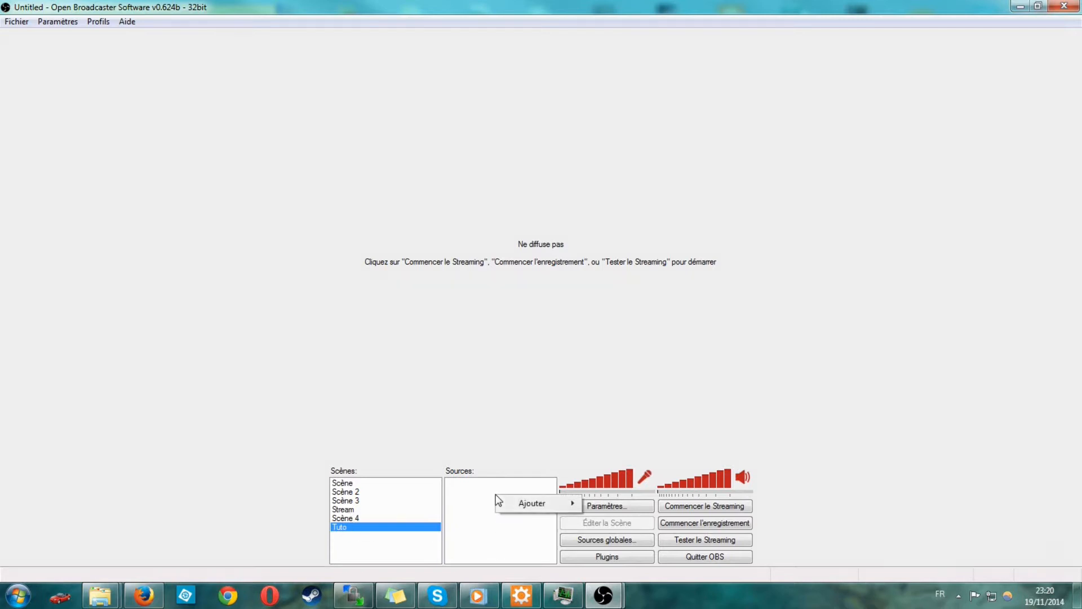
click(484, 499)
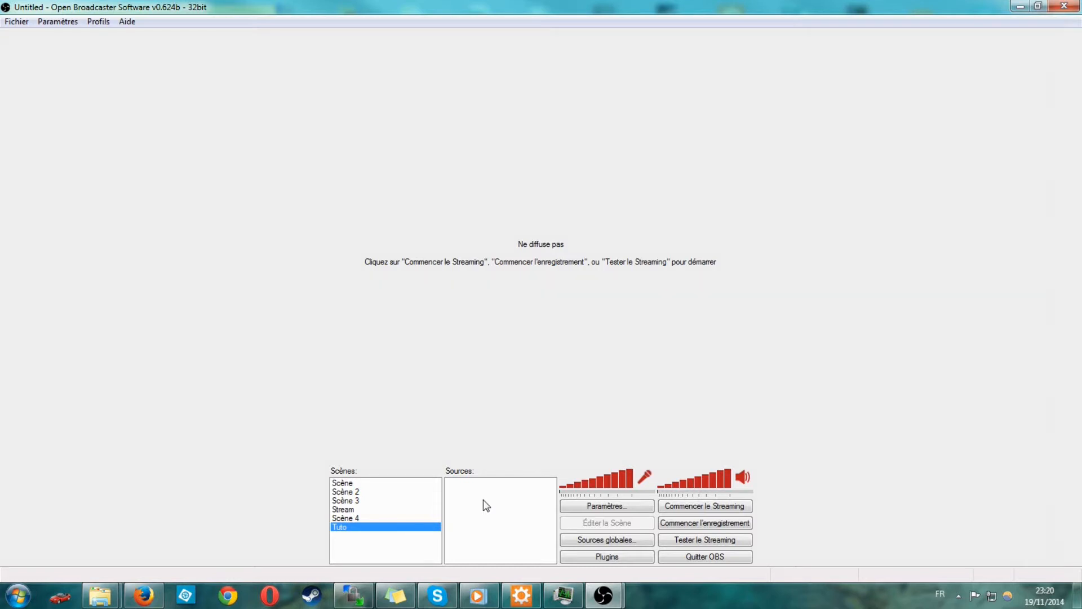
right_click(479, 493)
click(476, 495)
right_click(474, 494)
mouse_move(509, 503)
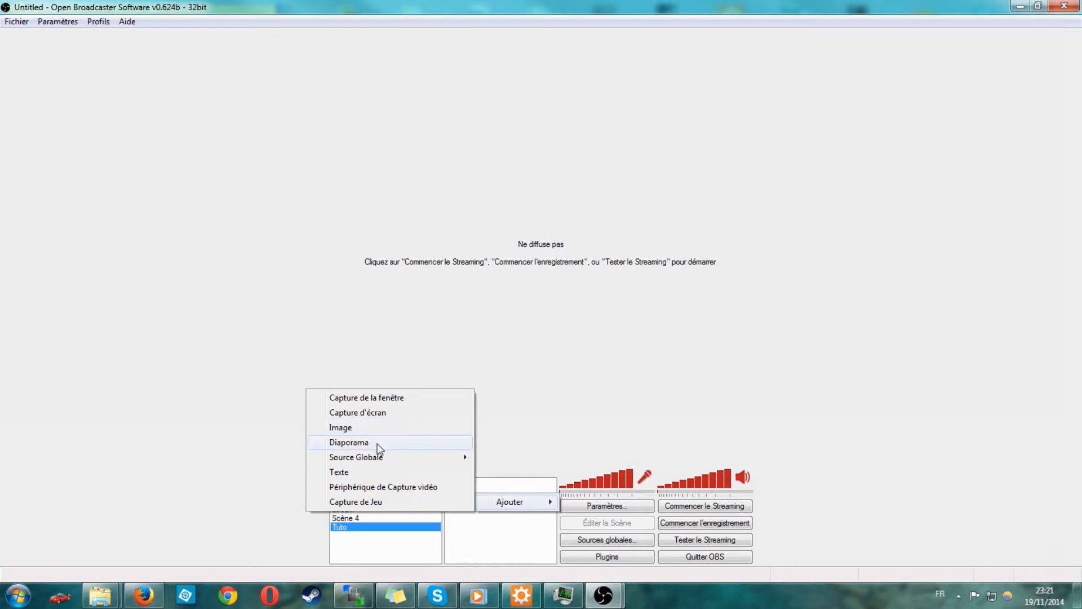
mouse_move(387, 460)
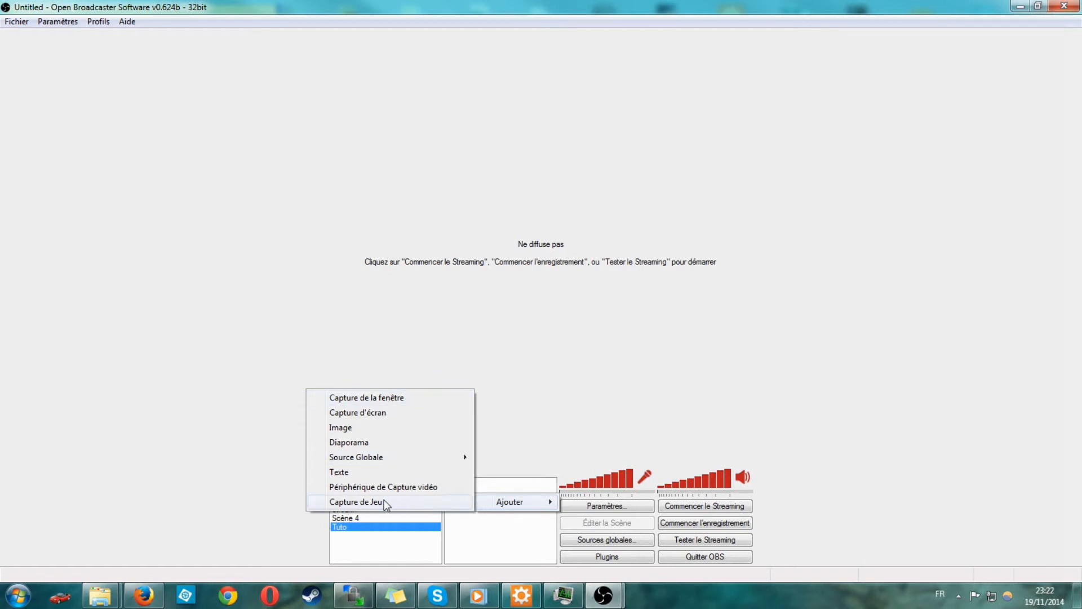
click(425, 502)
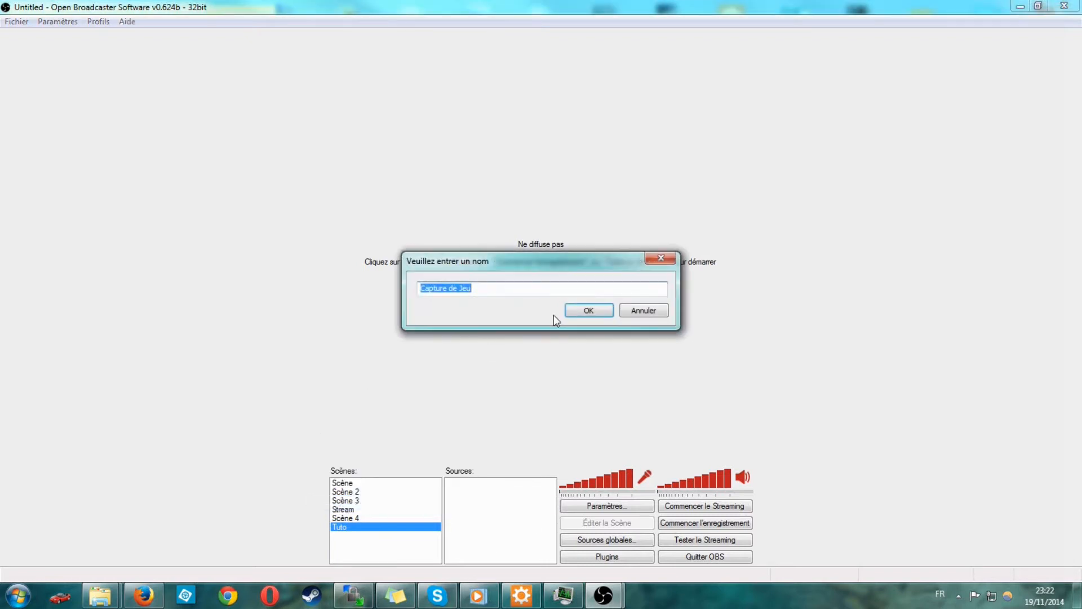
text(Tuto)
key(Return)
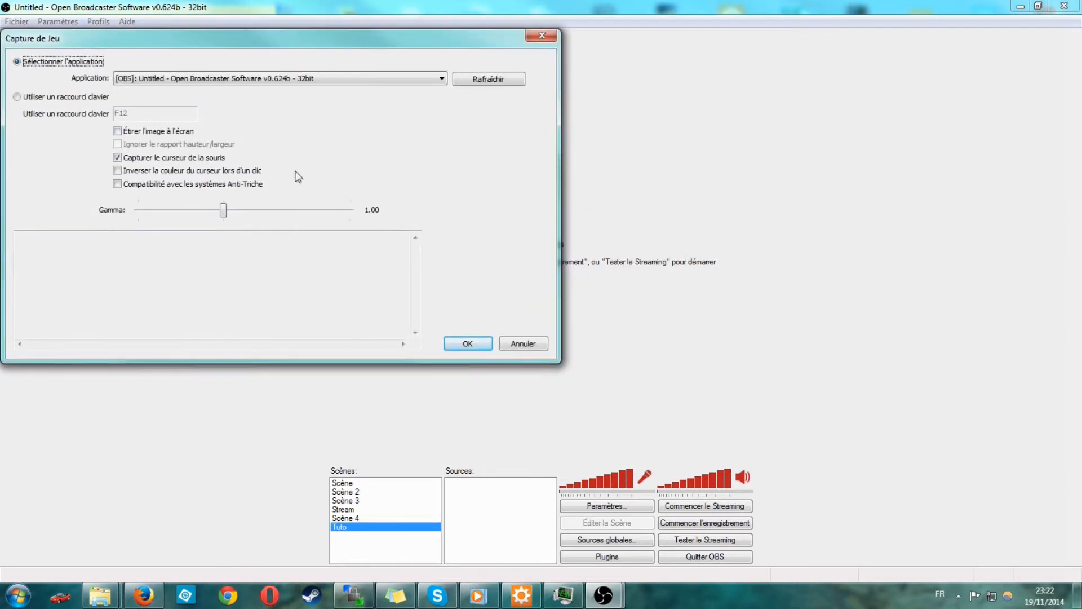
Launch ManiaPlanet and move its game window clear of the game capture settings
click(327, 78)
click(507, 125)
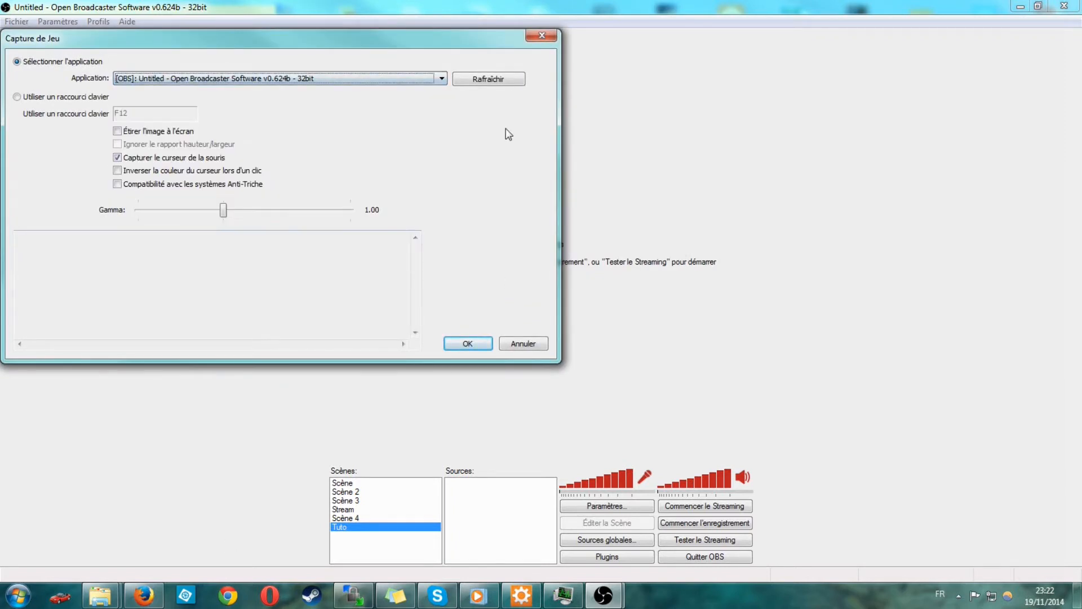
key(super)
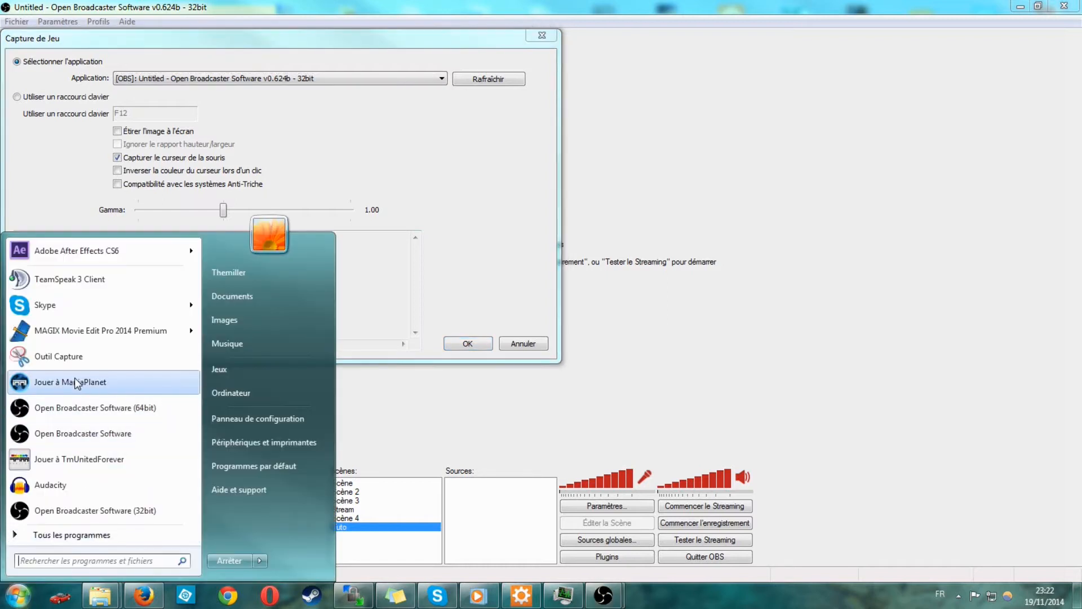
click(162, 373)
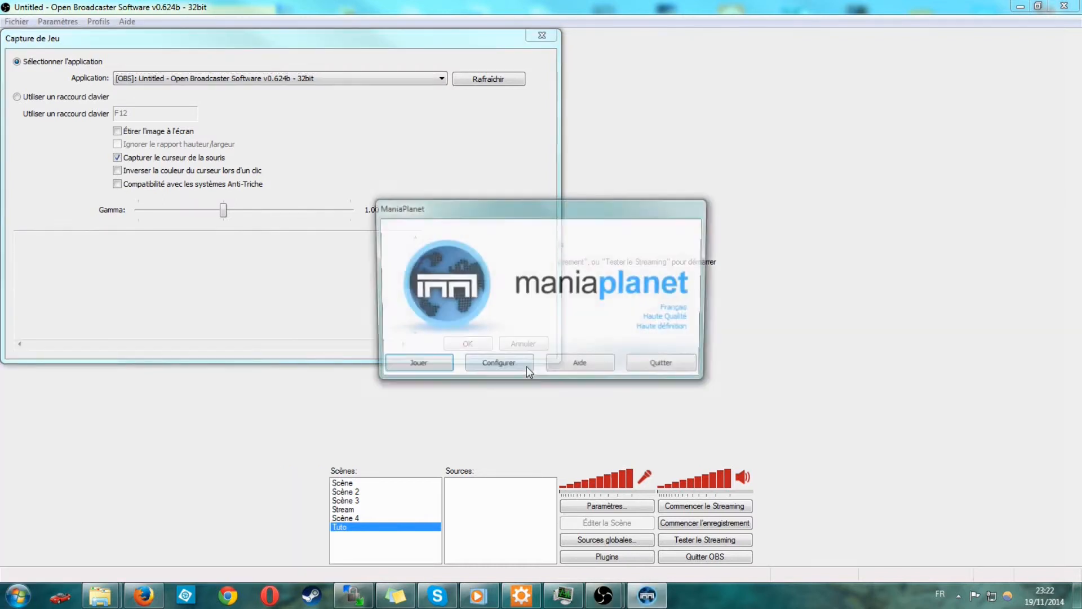
click(428, 366)
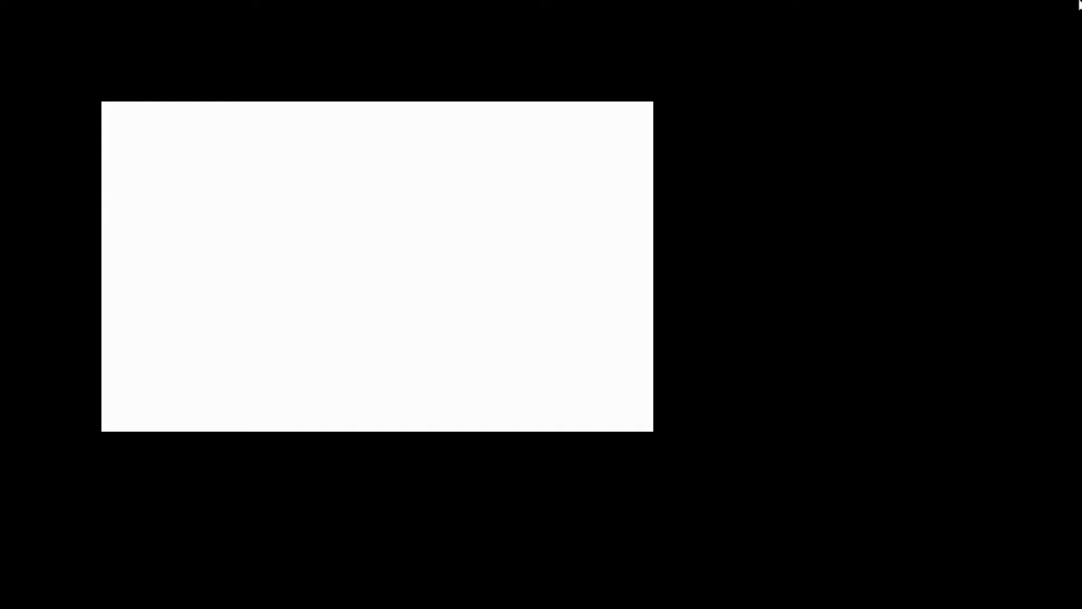
click(1057, 8)
double_click(494, 113)
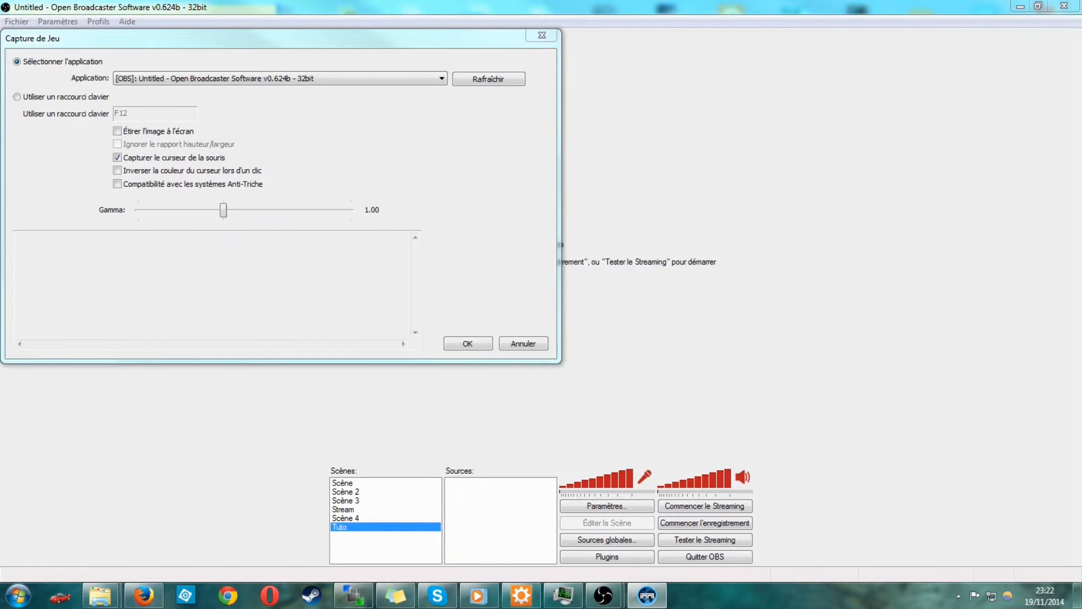
drag(0, 115, 916, 146)
Refresh the application list to target ManiaPlanet and confirm the game capture settings with mouse cursor capture enabled
click(387, 73)
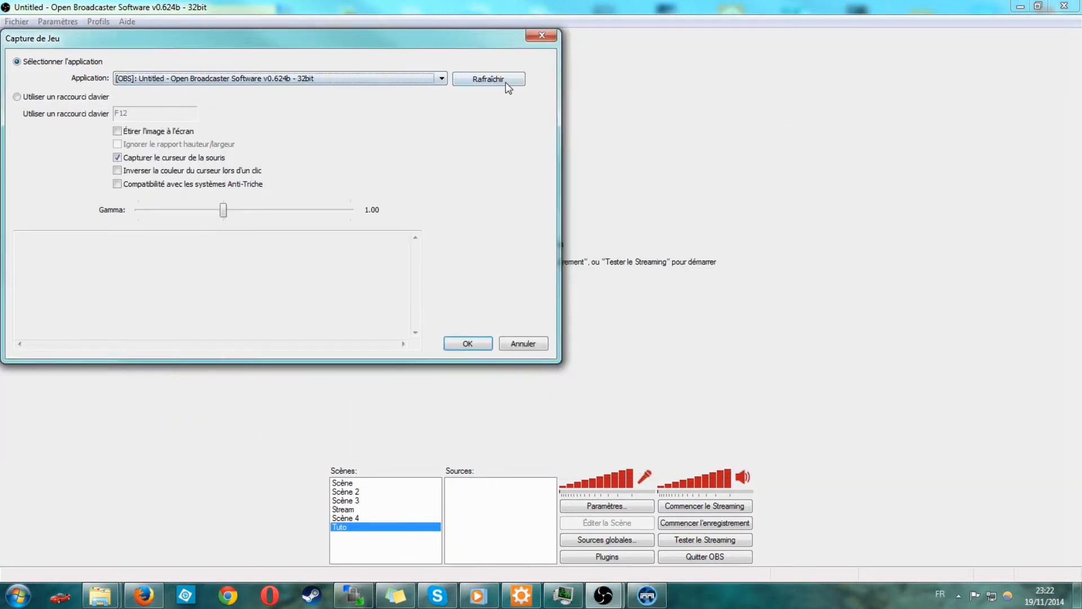
click(492, 79)
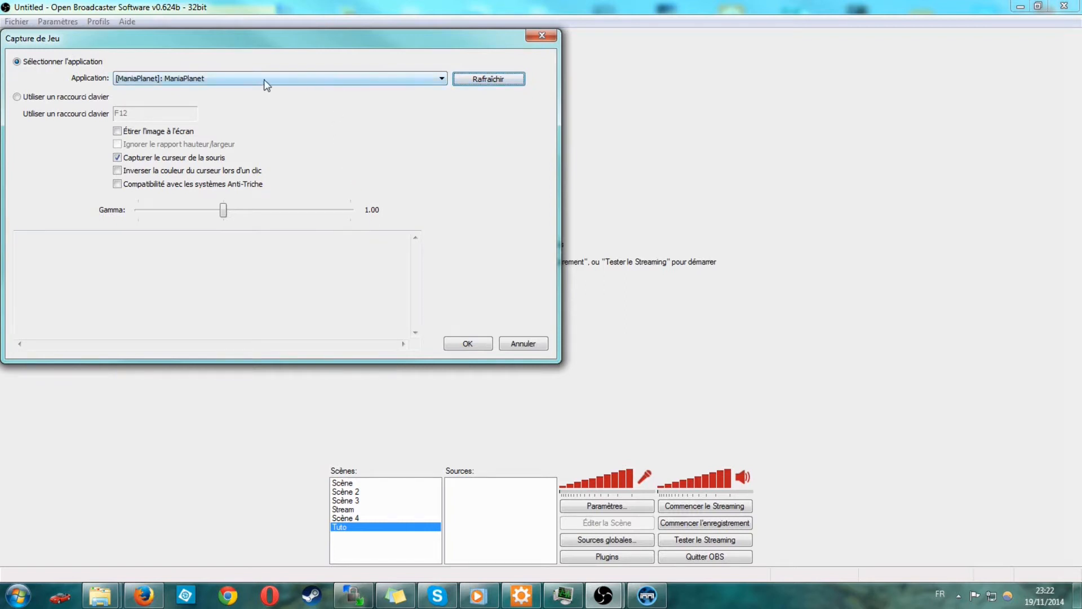
click(647, 595)
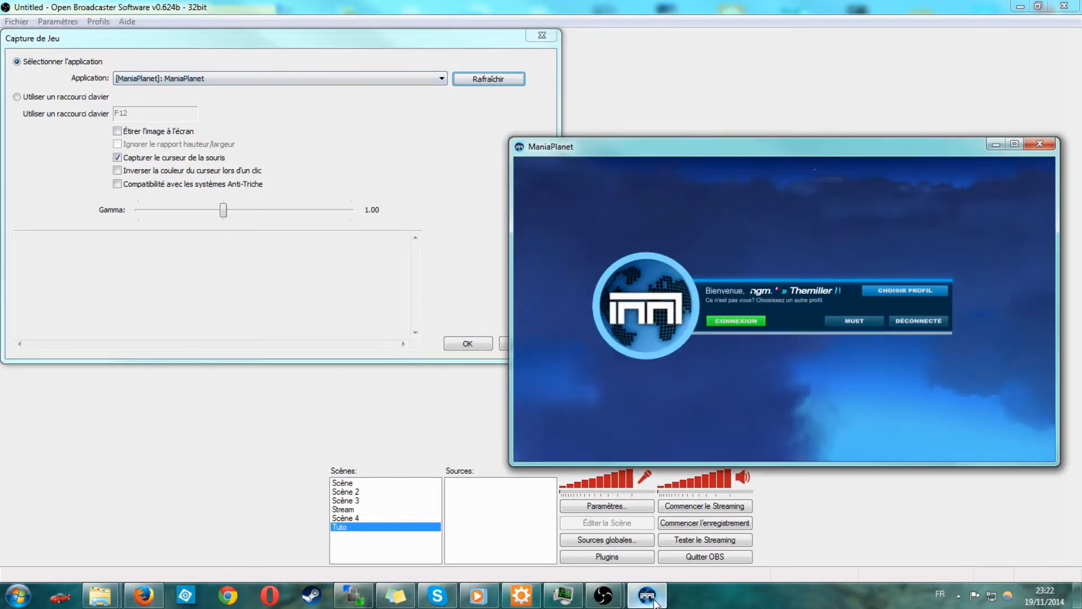
double_click(830, 140)
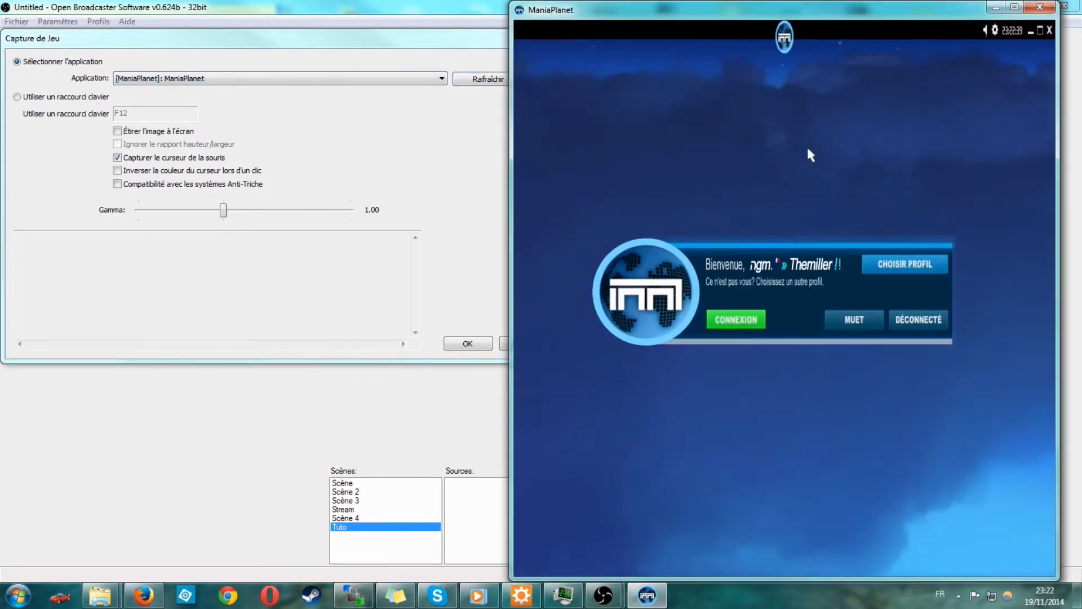
click(436, 125)
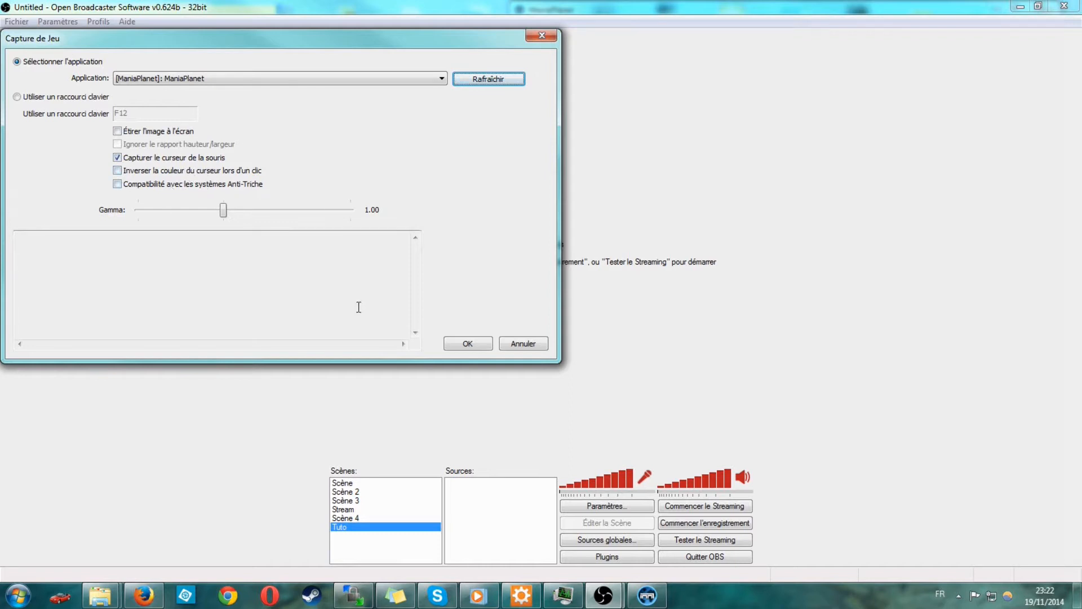
click(468, 343)
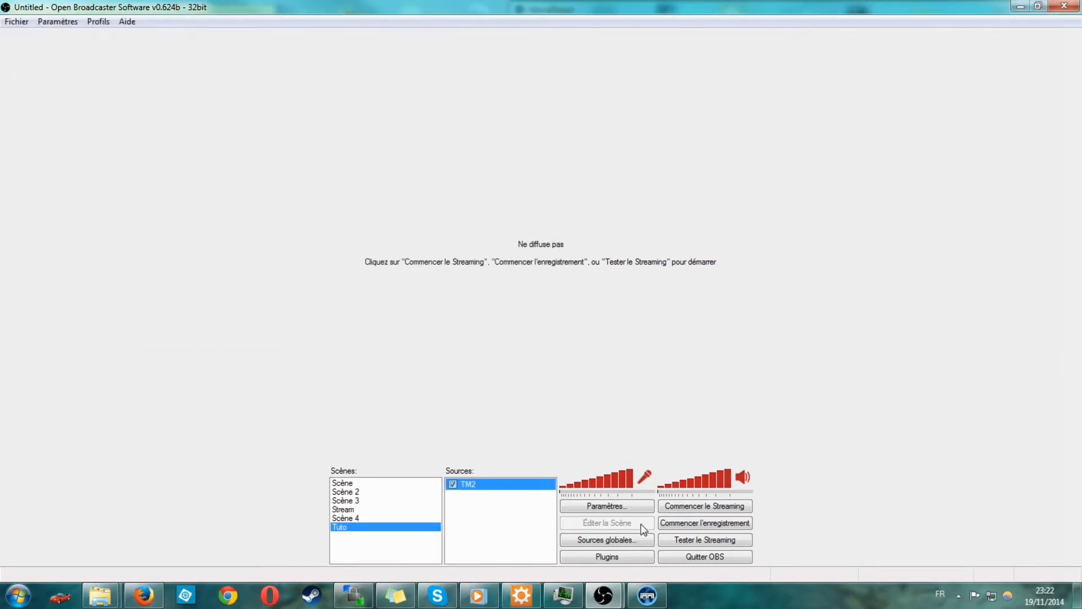
Arrange the windows side by side, with ManiaPlanet on the left half and a narrowed OBS window on the right half
click(654, 602)
drag(760, 15, 351, 67)
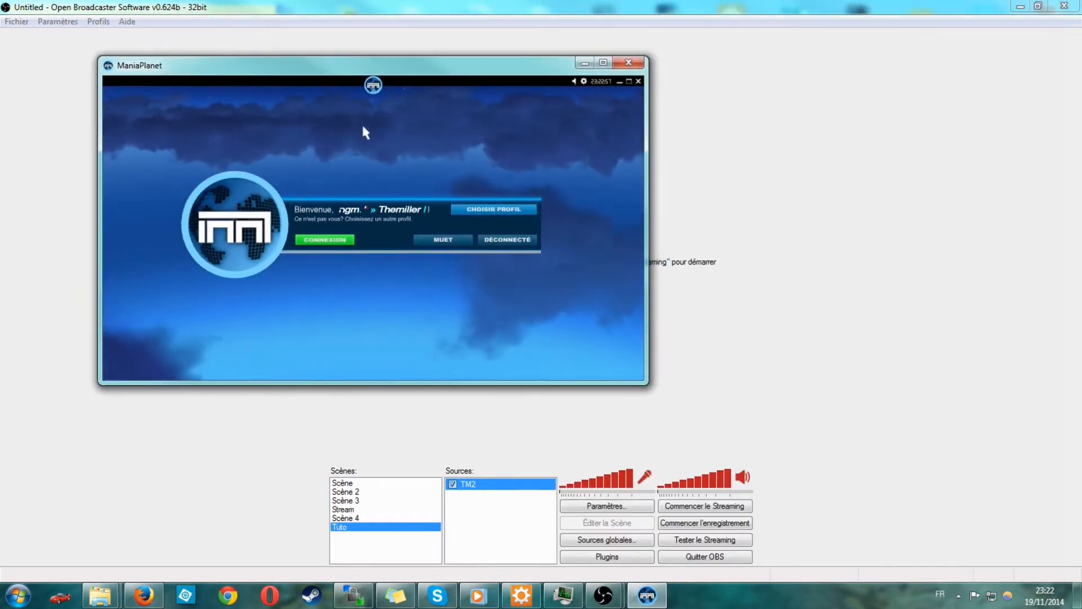
drag(461, 74, 81, 122)
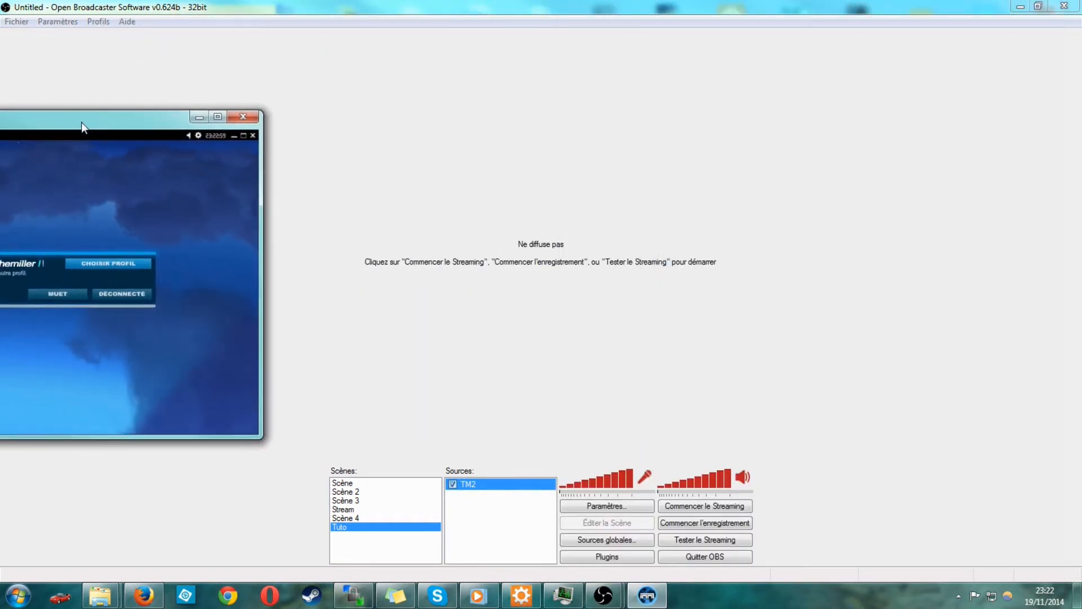
drag(462, 13, 522, 60)
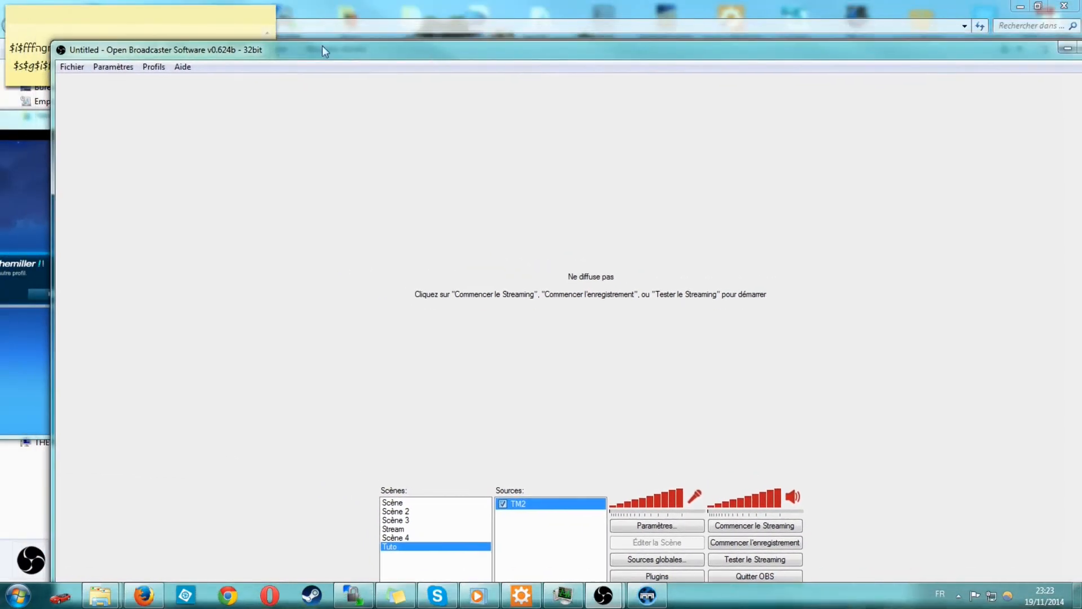
drag(379, 44, 389, 79)
click(1019, 7)
drag(733, 87, 701, 39)
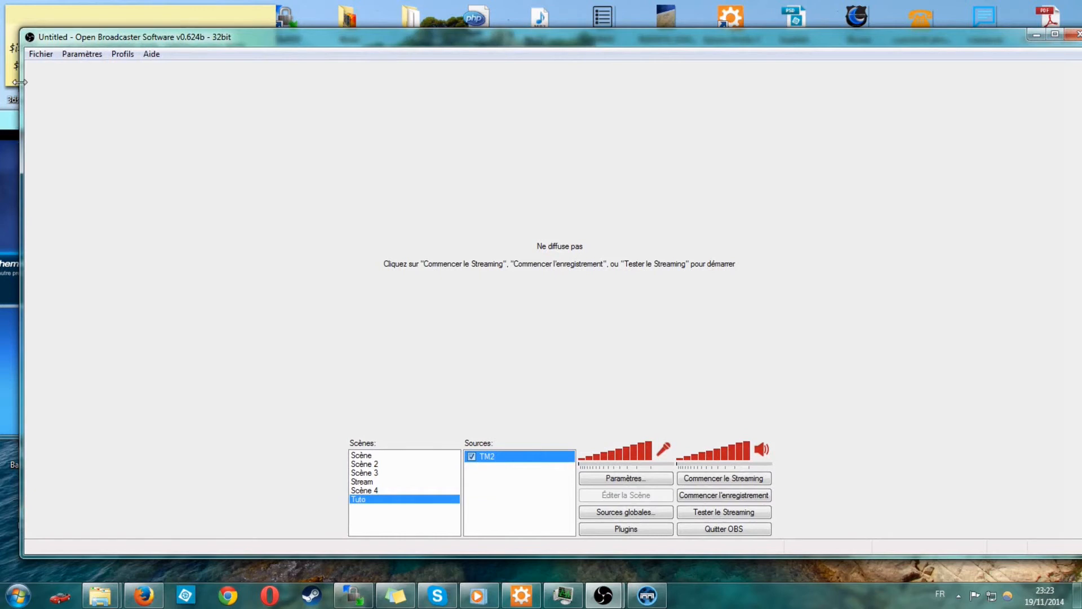
drag(20, 83, 570, 82)
drag(775, 39, 736, 35)
drag(155, 126, 402, 21)
drag(682, 33, 739, 16)
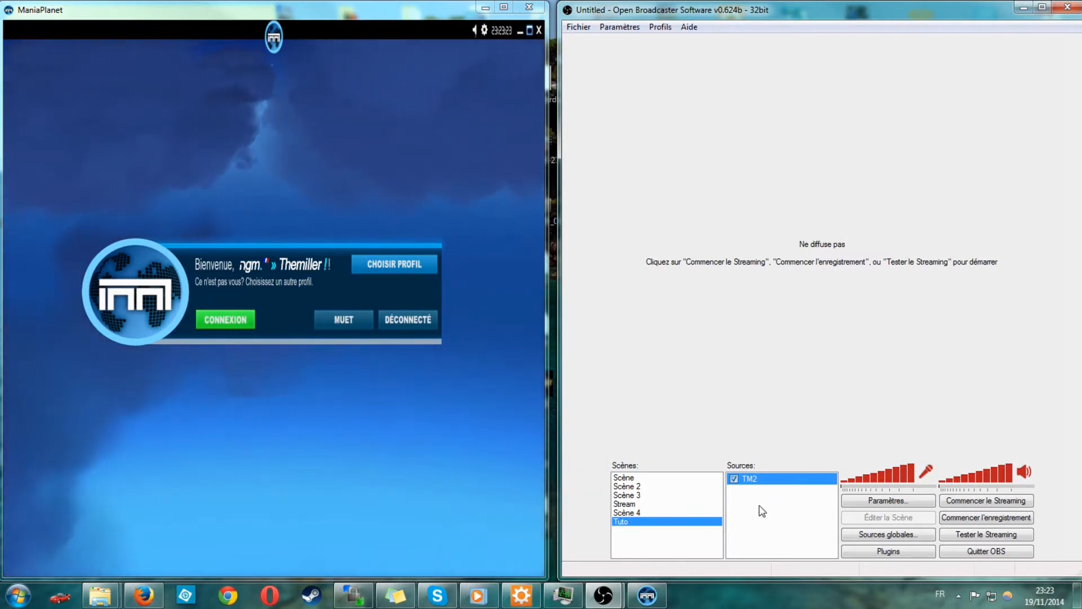
Add an image source named back to the Tuto scene using 04-431c254.png, and run a short streaming test to preview it
right_click(762, 507)
mouse_move(784, 510)
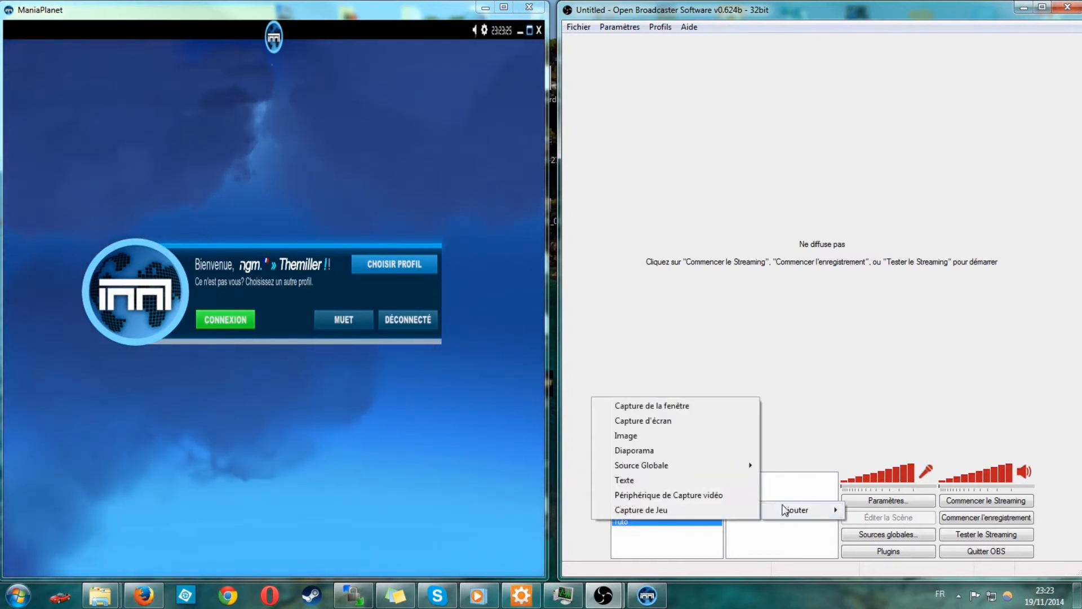
click(648, 436)
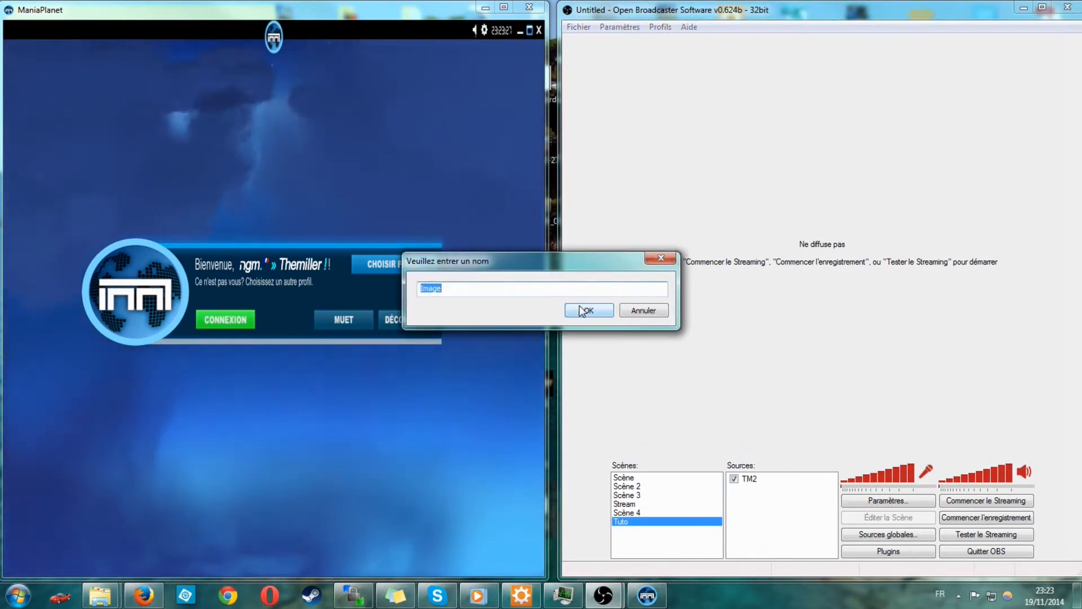
text(back)
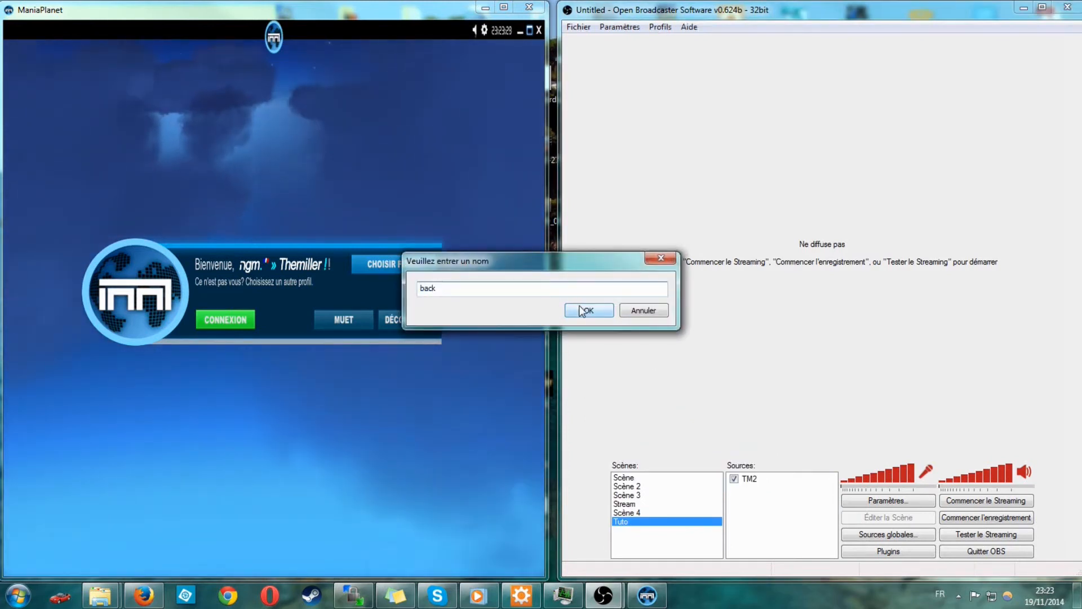
click(587, 310)
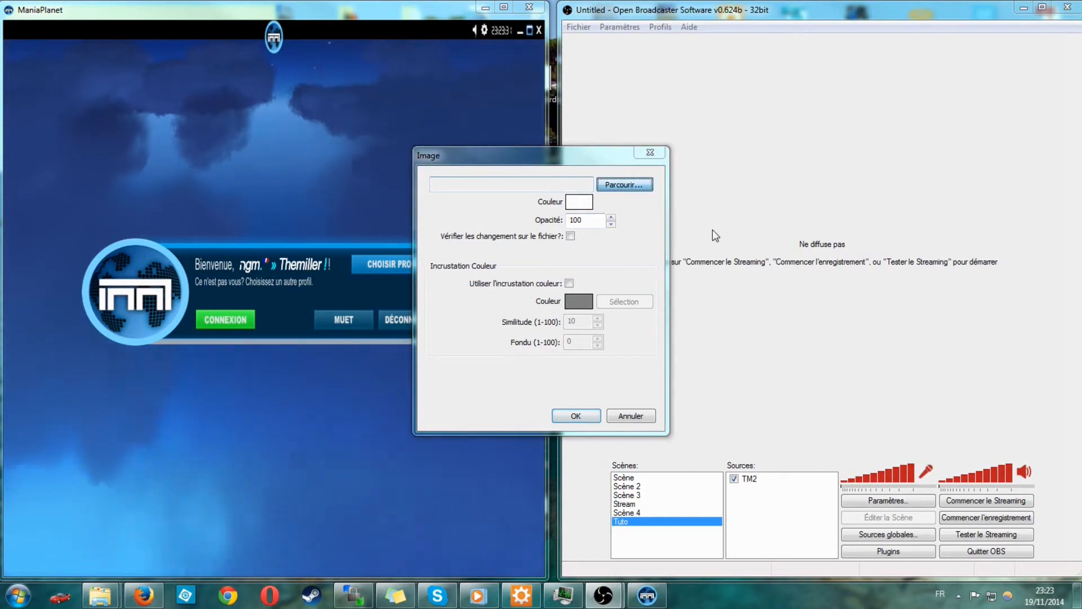
double_click(763, 303)
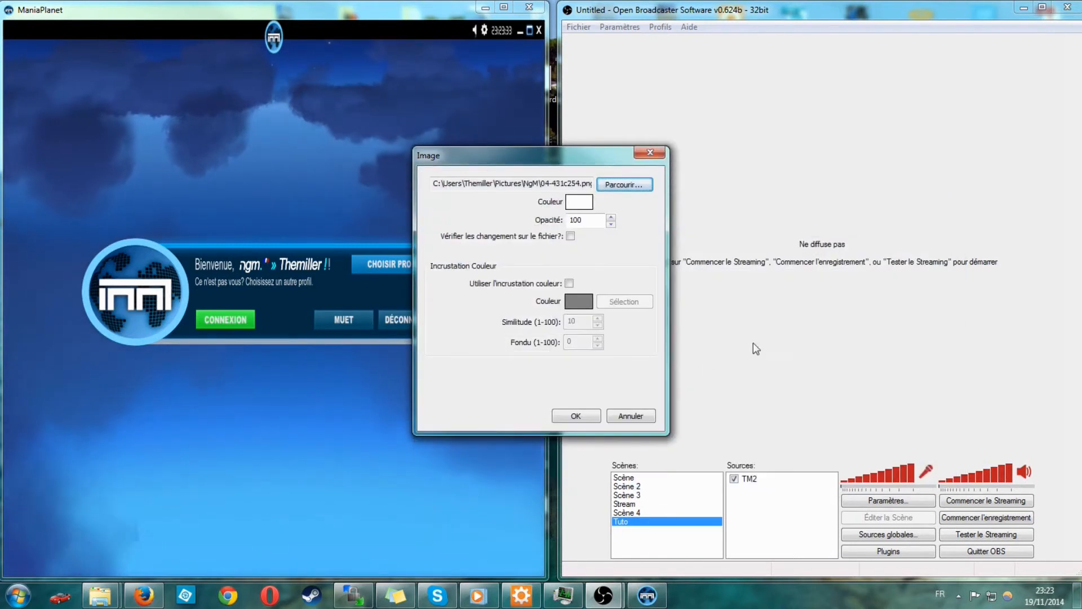
click(573, 415)
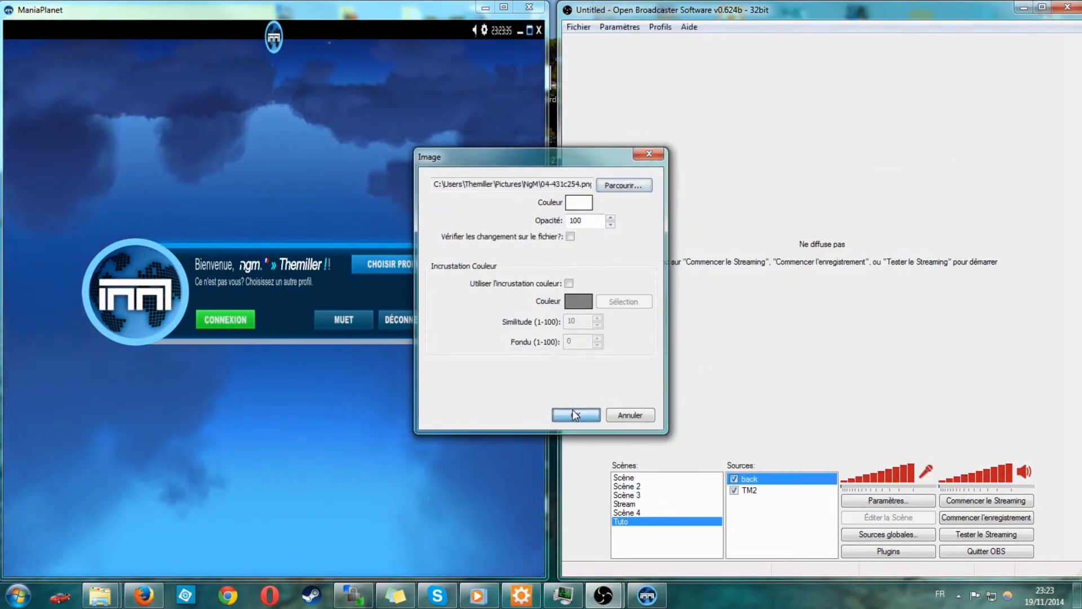
click(991, 536)
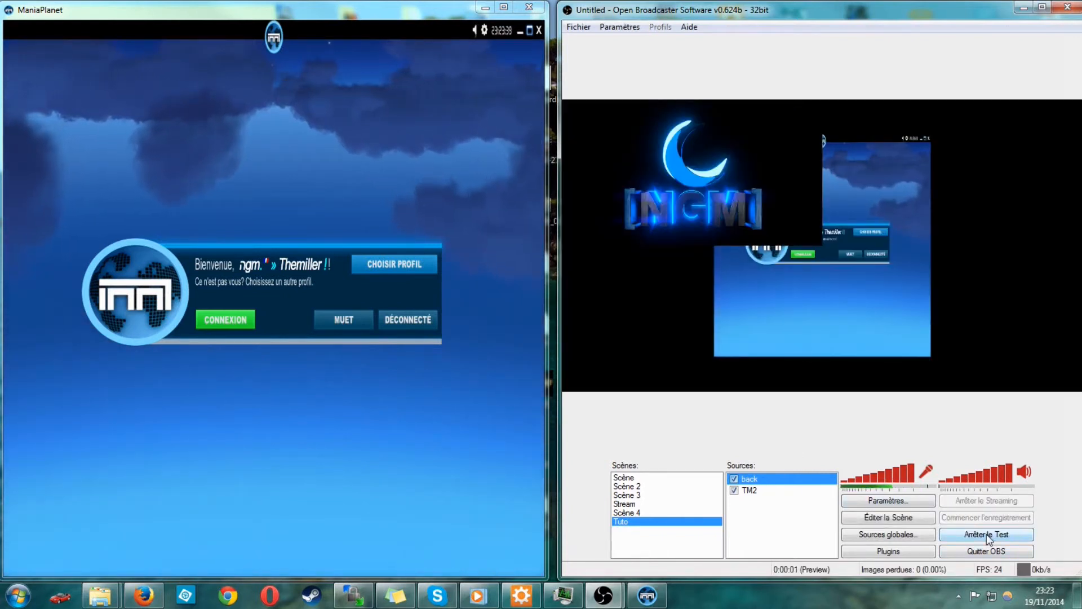
click(987, 534)
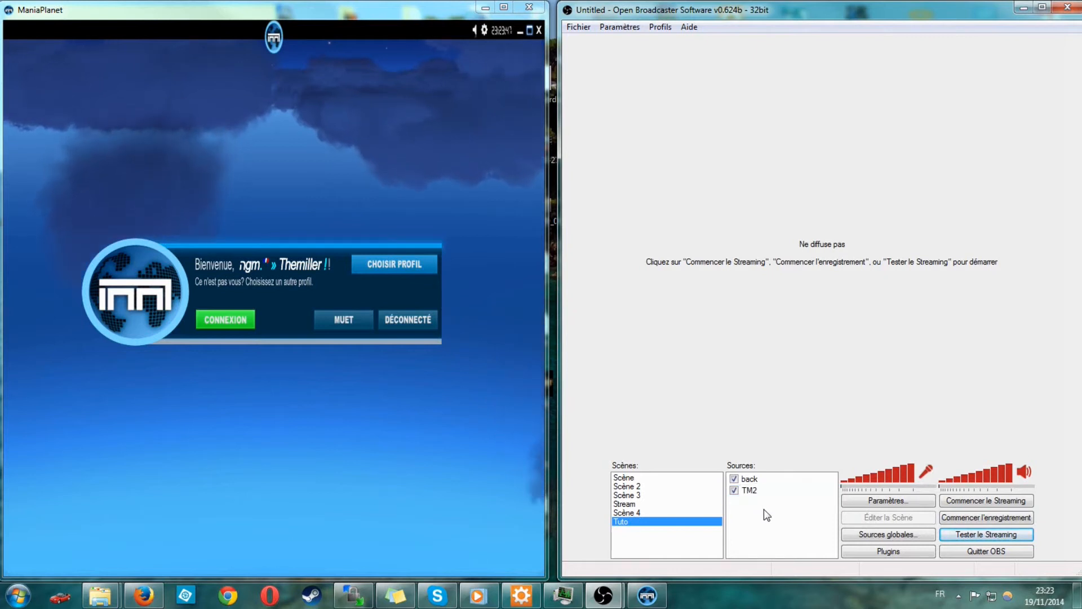
Create a second image source named "image à la con" in the Tuto scene
right_click(761, 502)
mouse_move(796, 510)
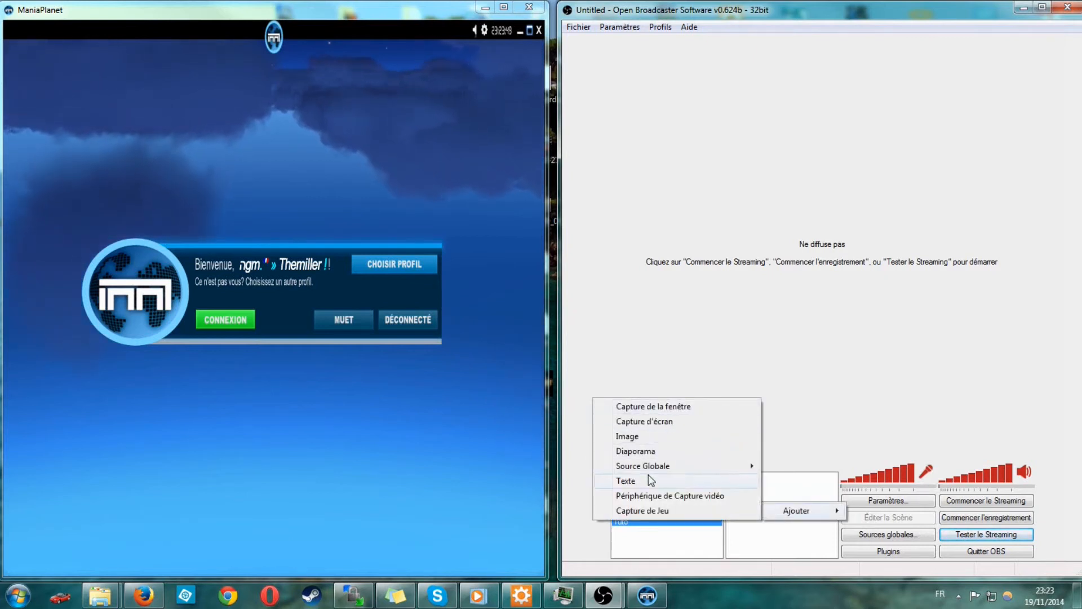
click(648, 438)
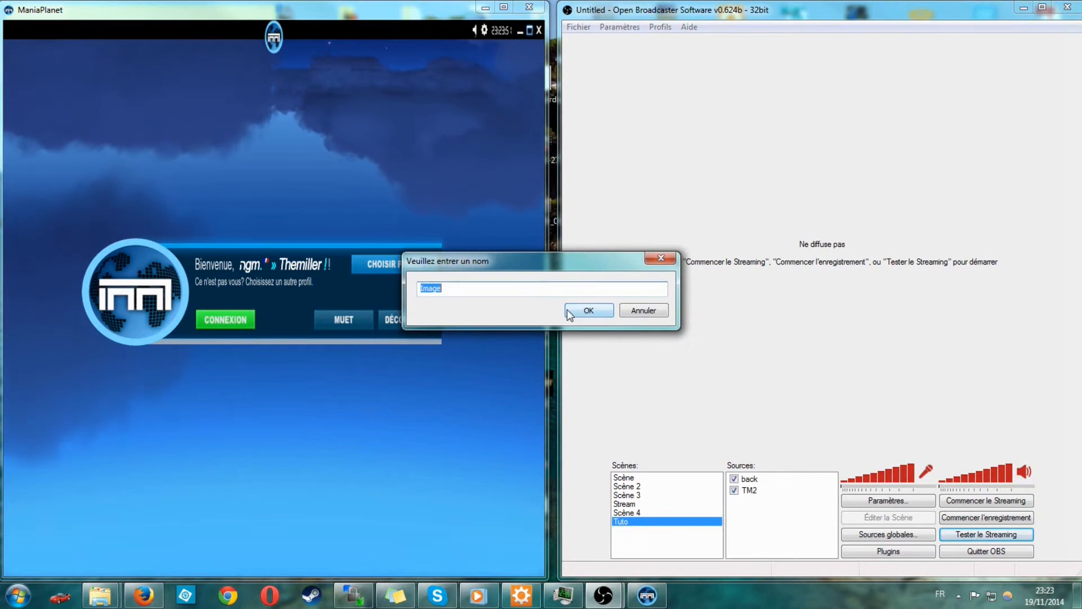
text(imag)
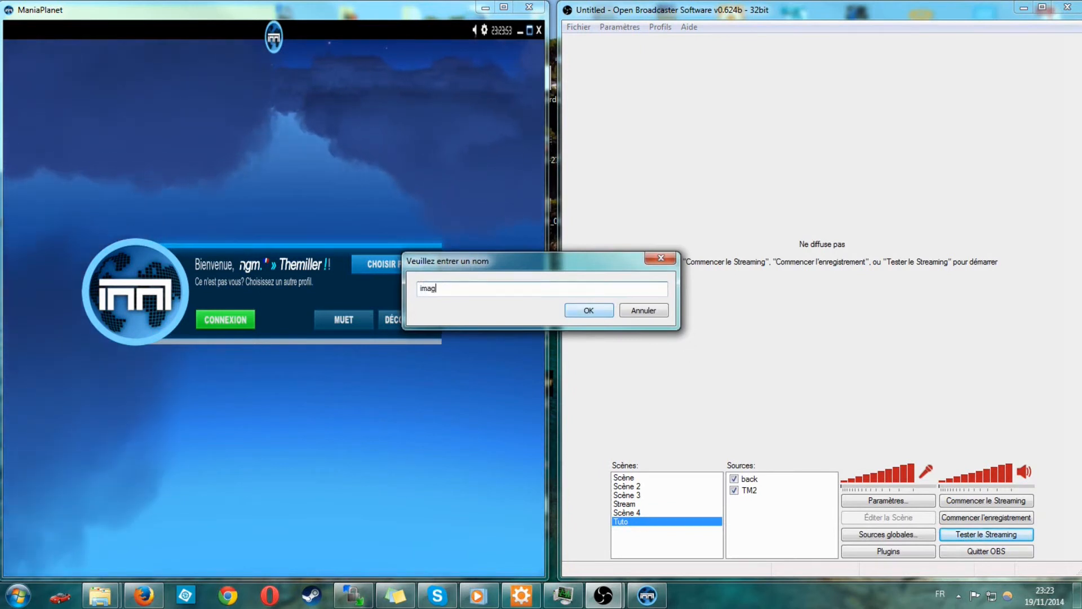
text(e à la con)
key(Return)
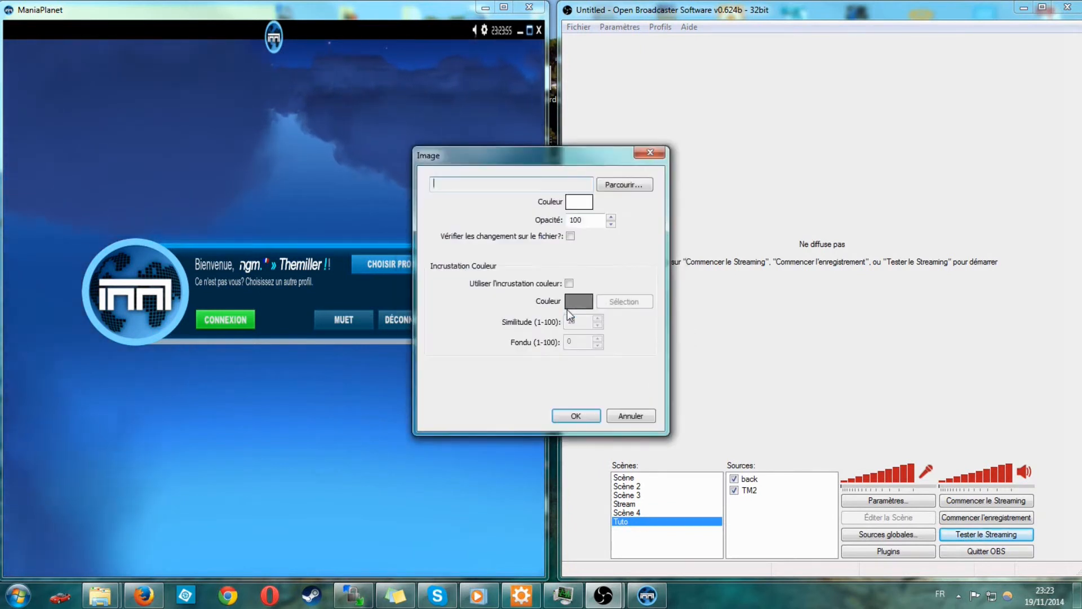
Load peine2.jpg from the desktop into the new image source, confirm it, and briefly run the streaming test
click(624, 185)
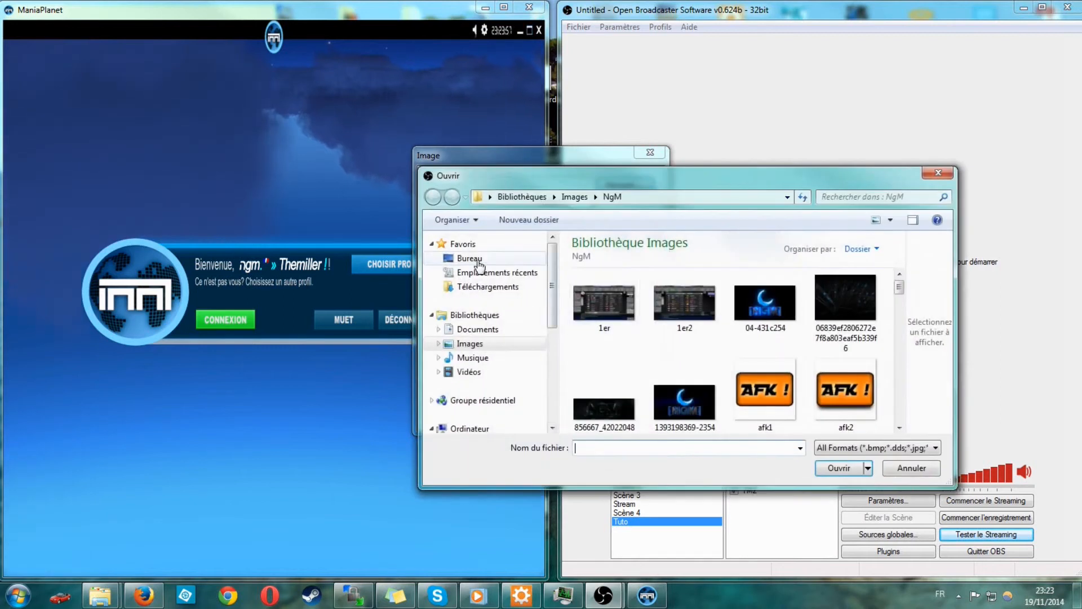
click(470, 258)
scroll(667, 304, down, 5)
scroll(667, 304, up, 5)
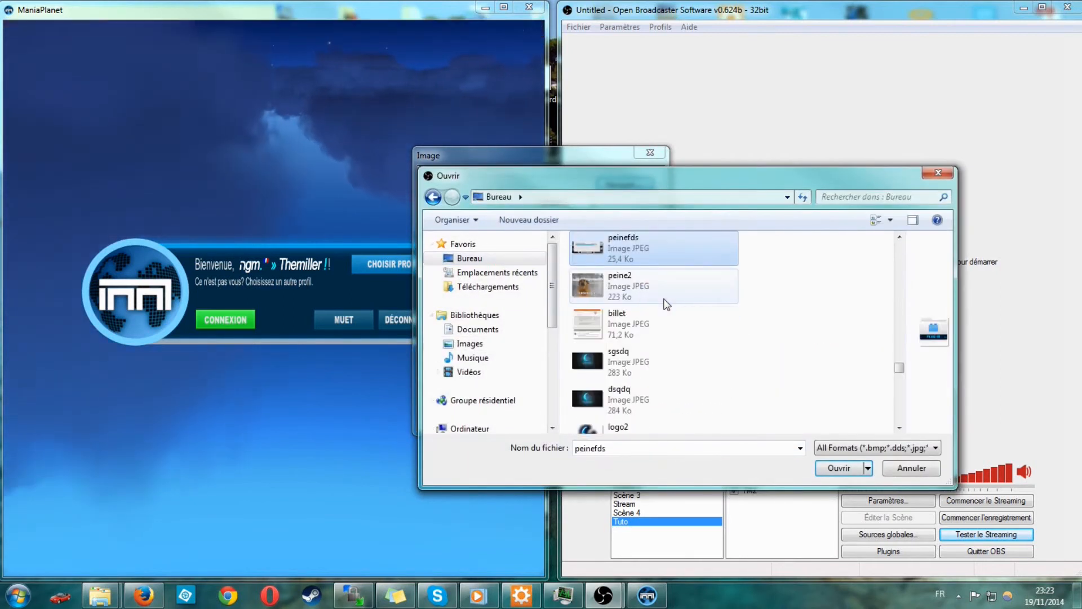
double_click(662, 287)
click(575, 414)
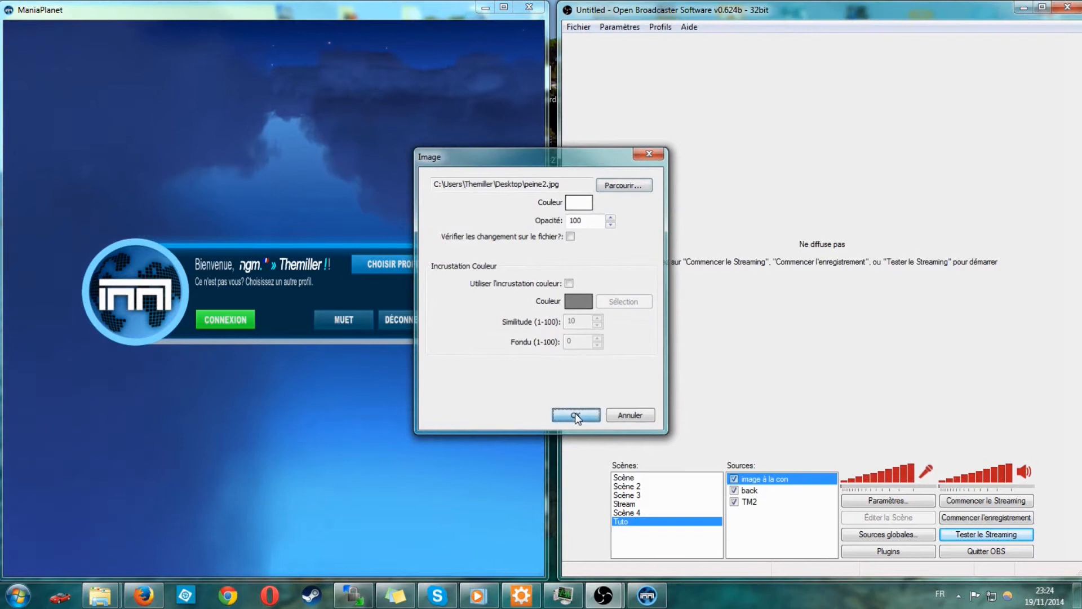
click(966, 533)
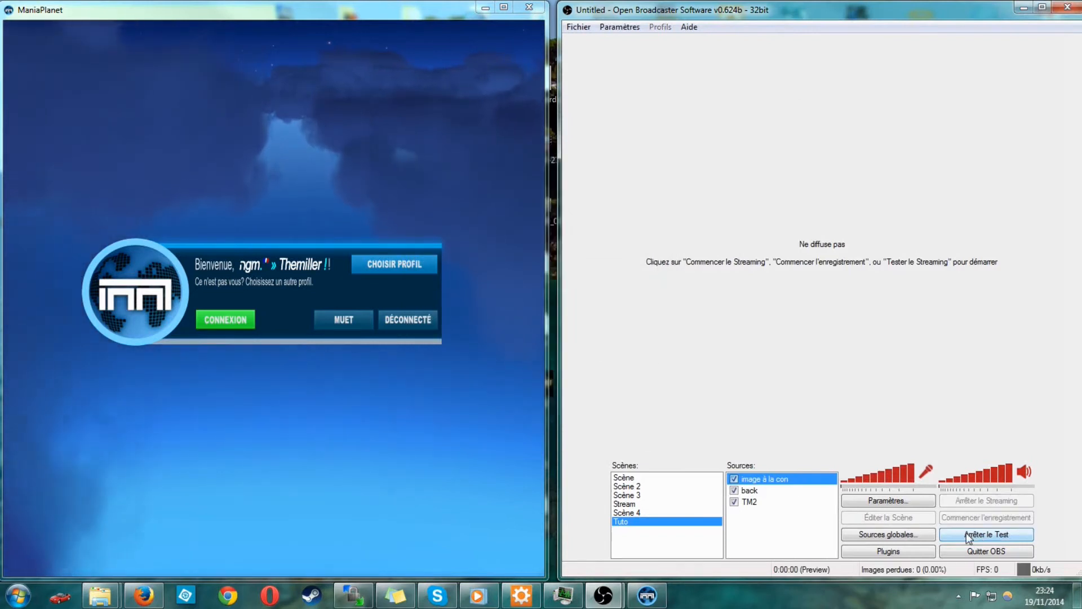
click(967, 532)
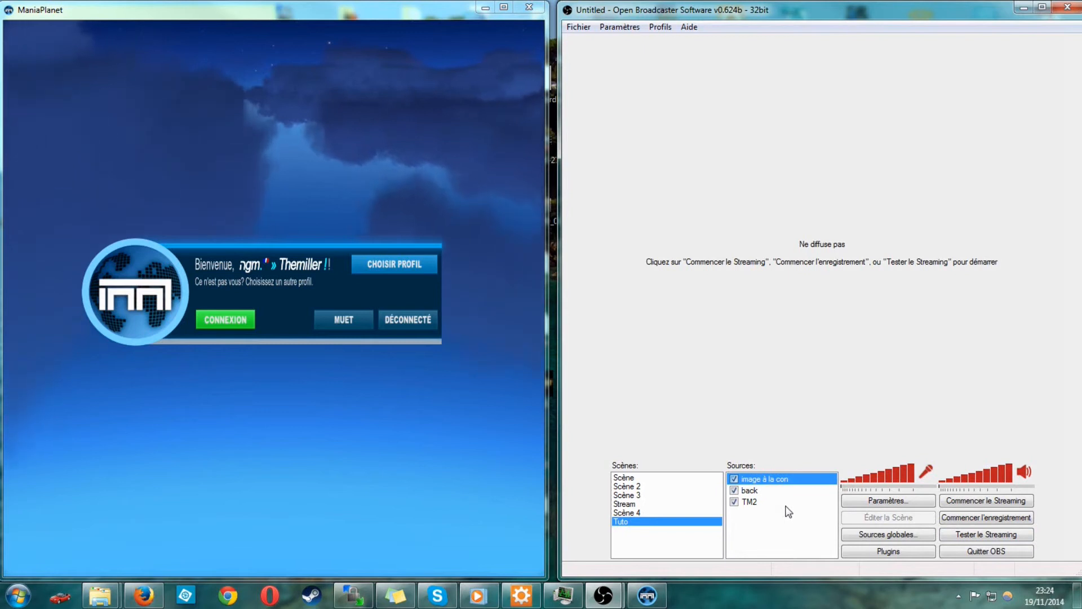
Open the OBS settings and choose "français, langue française" as the language in the general settings
click(770, 502)
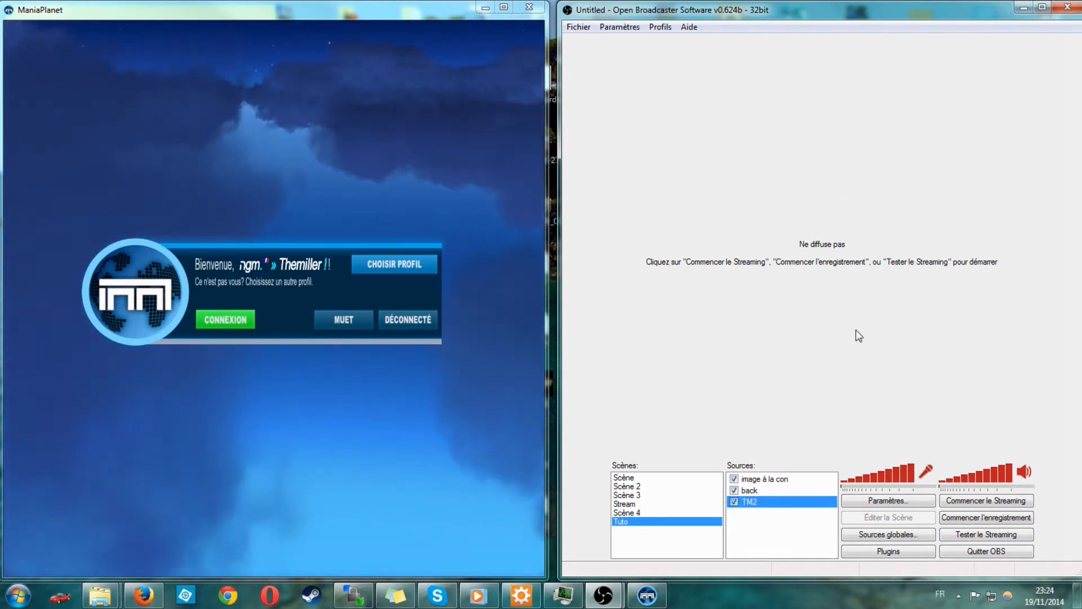
click(619, 26)
click(795, 165)
click(896, 501)
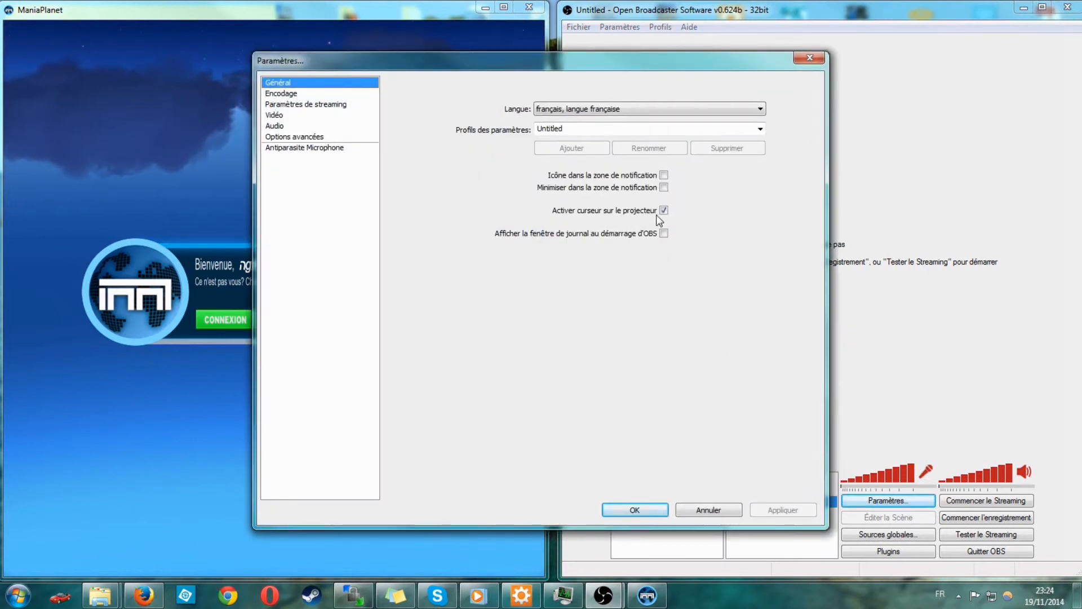
click(591, 110)
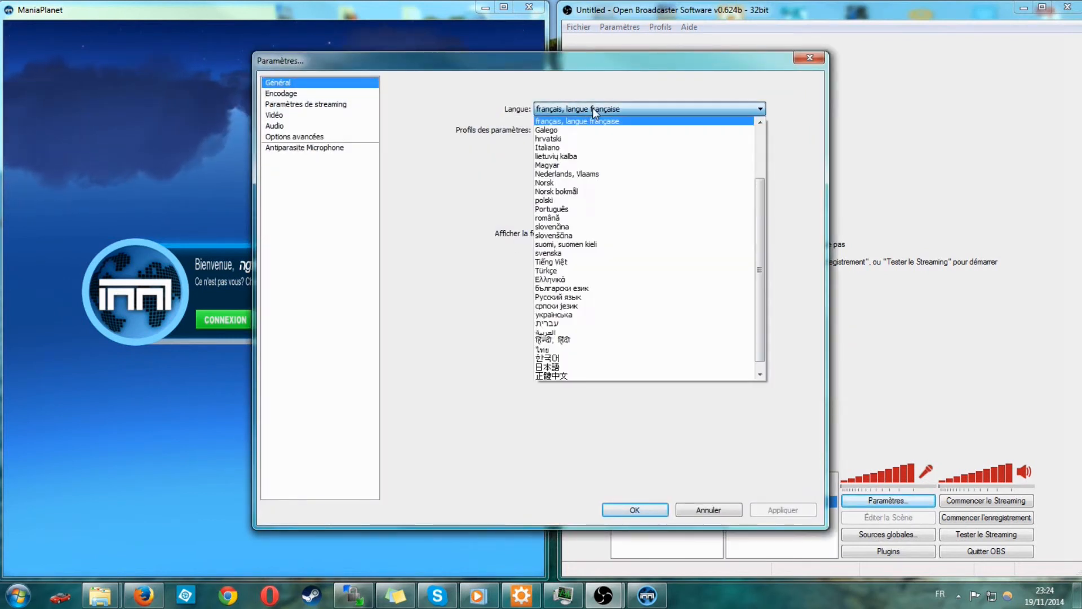
click(584, 124)
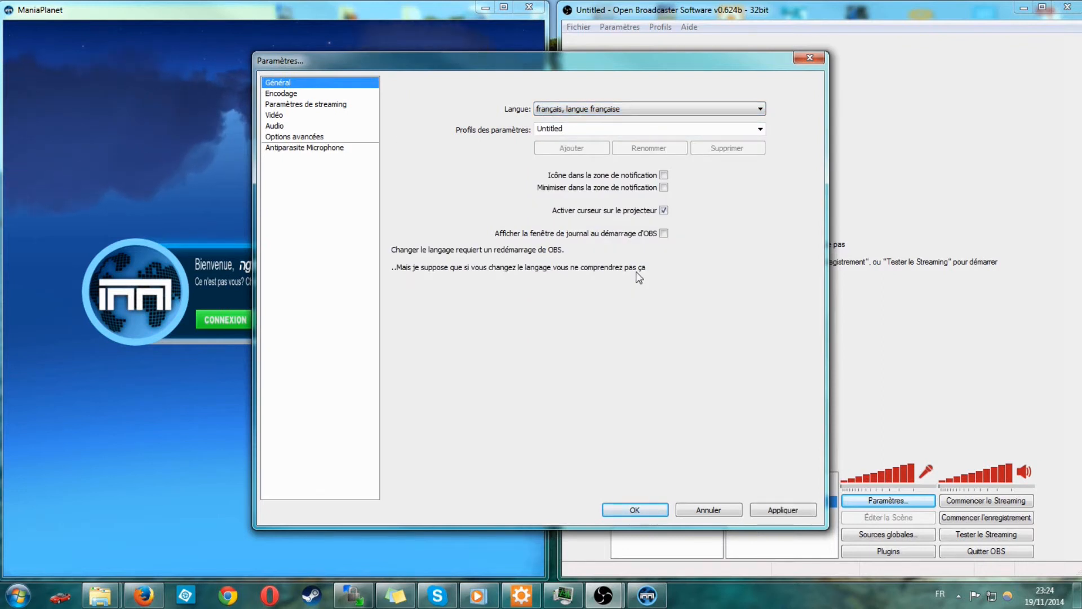
Examine the encoding settings, including the maximum video bitrate, the audio codec and the available audio bitrates
click(304, 93)
click(492, 341)
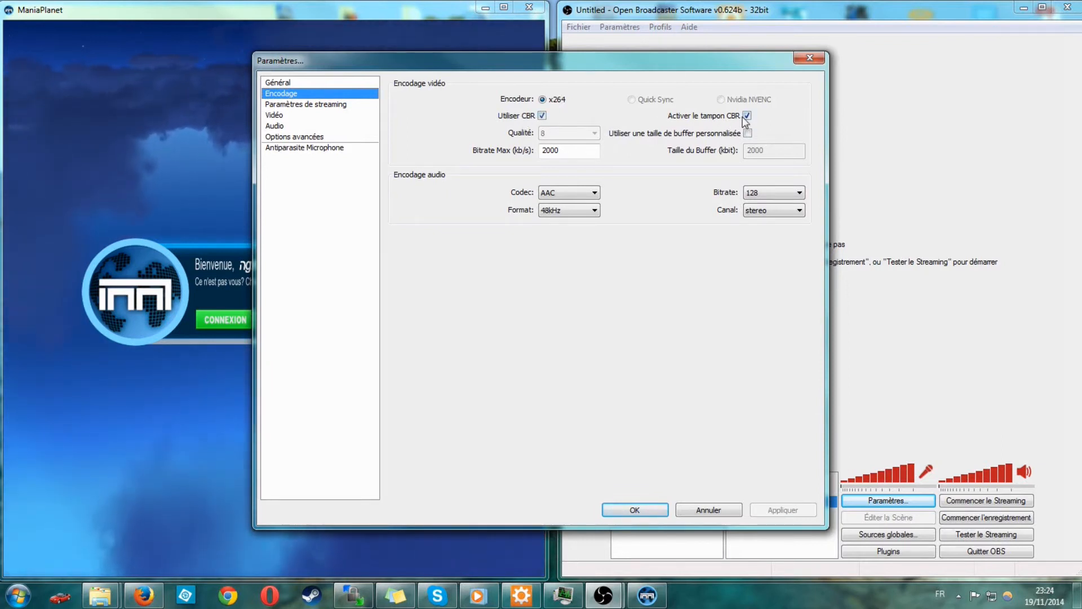
drag(567, 150, 528, 149)
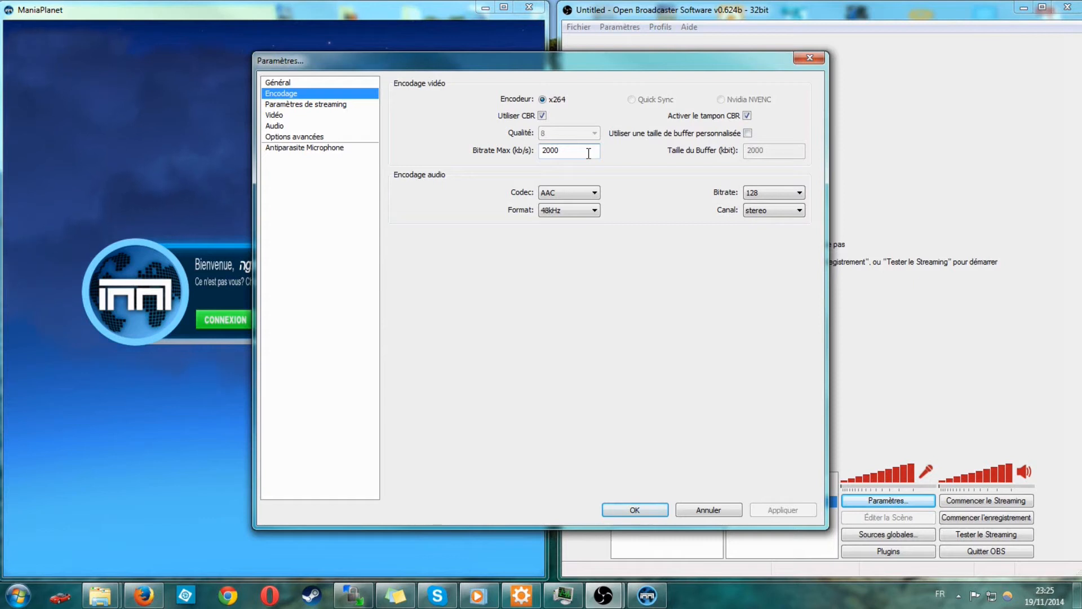
drag(589, 153, 466, 146)
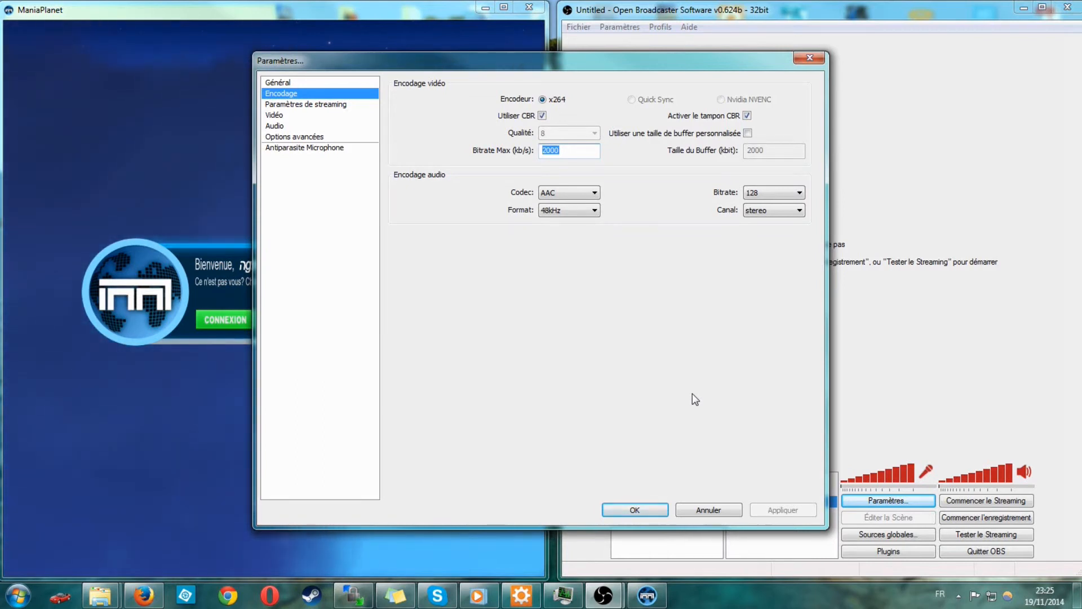
click(580, 193)
click(665, 186)
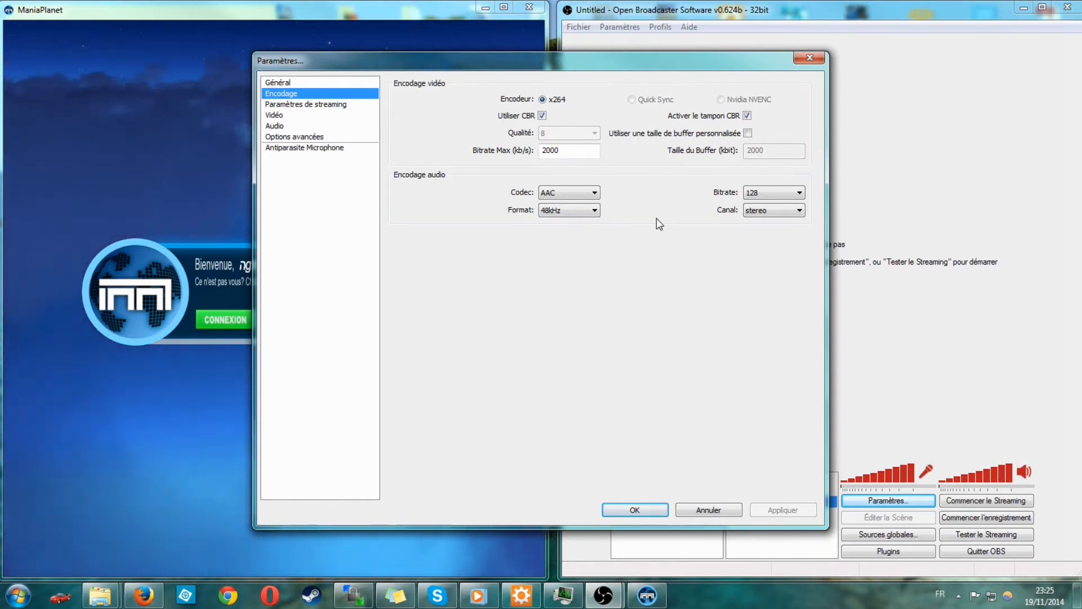
click(779, 195)
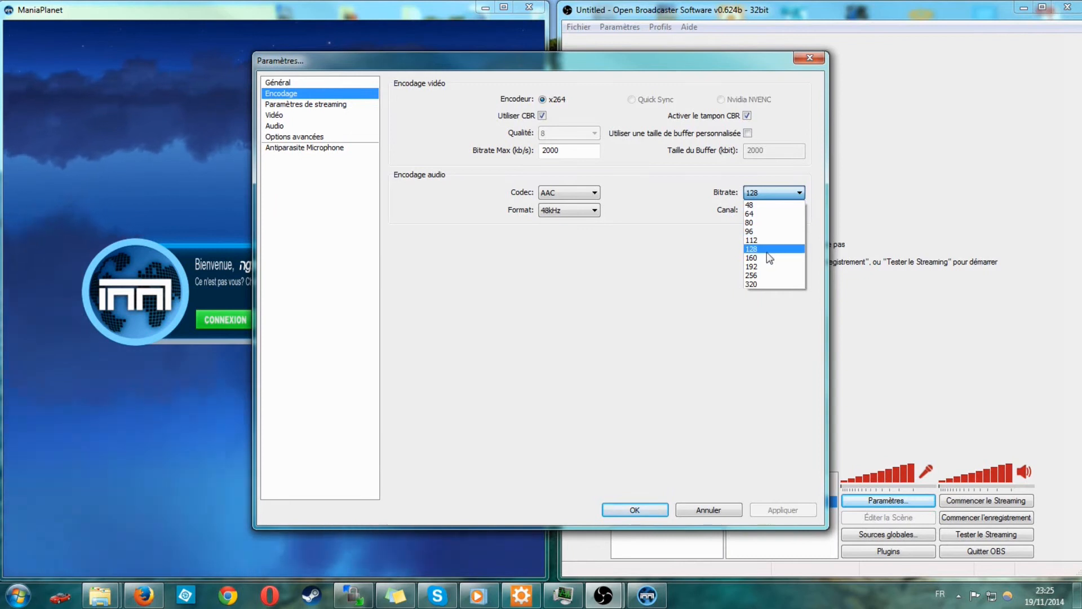
click(688, 260)
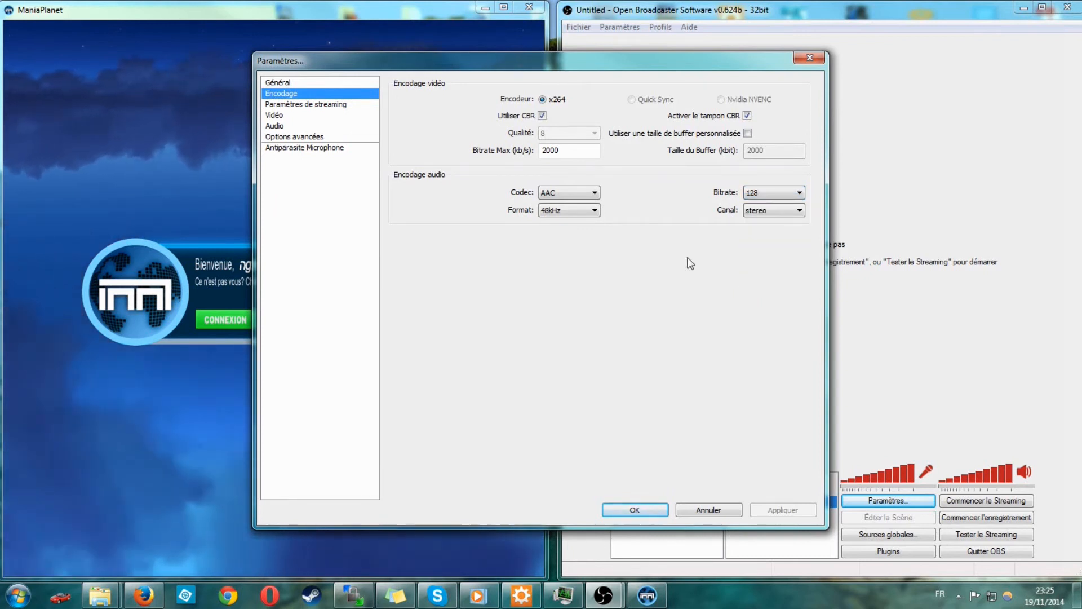
click(781, 193)
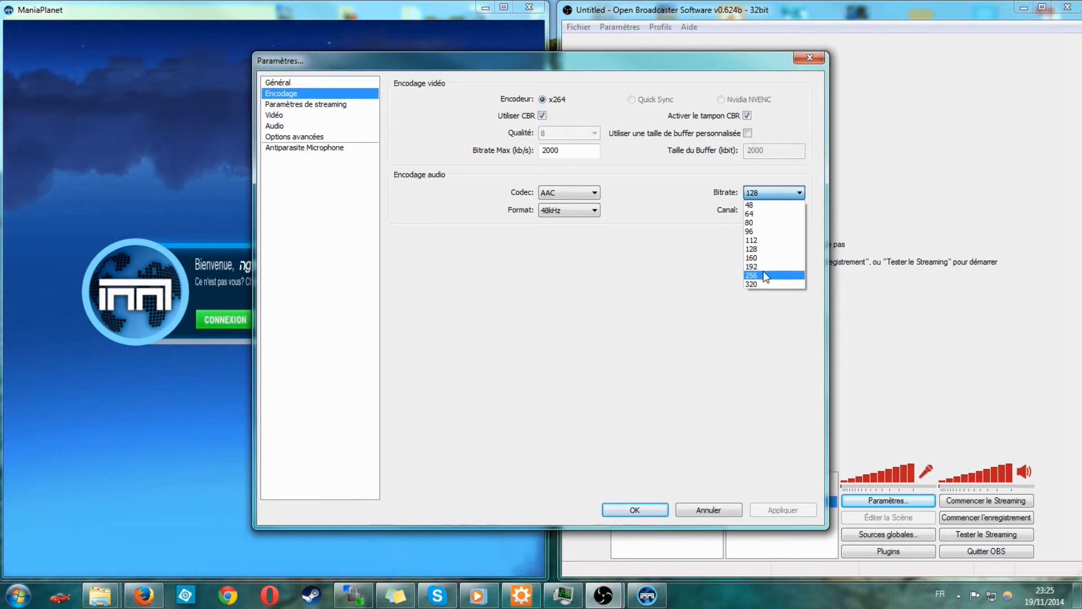
click(653, 248)
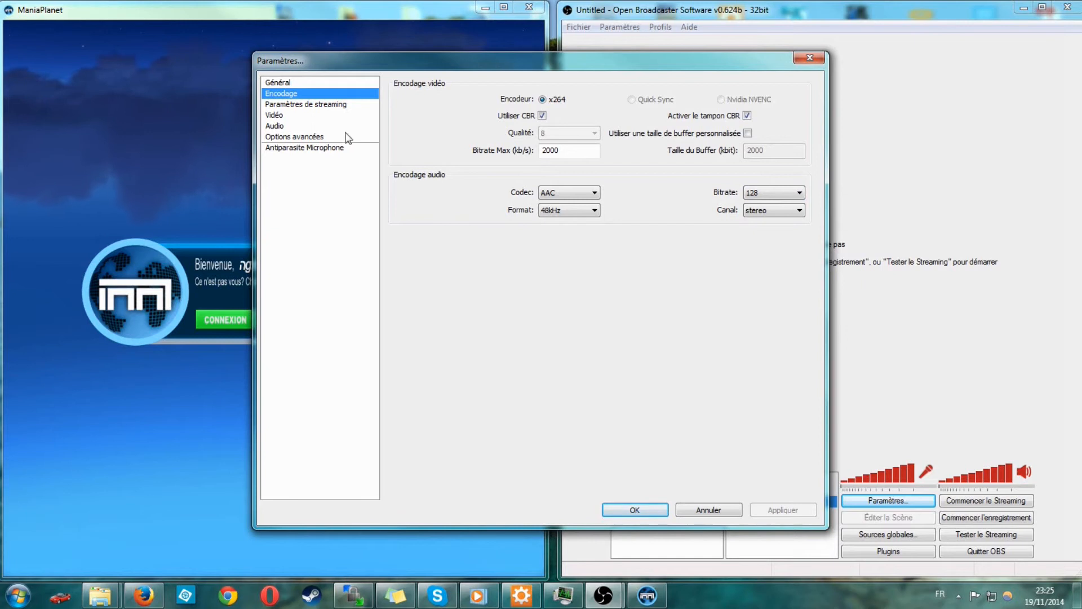
In the streaming settings, choose Twitch / Justin.tv as the streaming service and EU: Paris, FR as the server
click(341, 107)
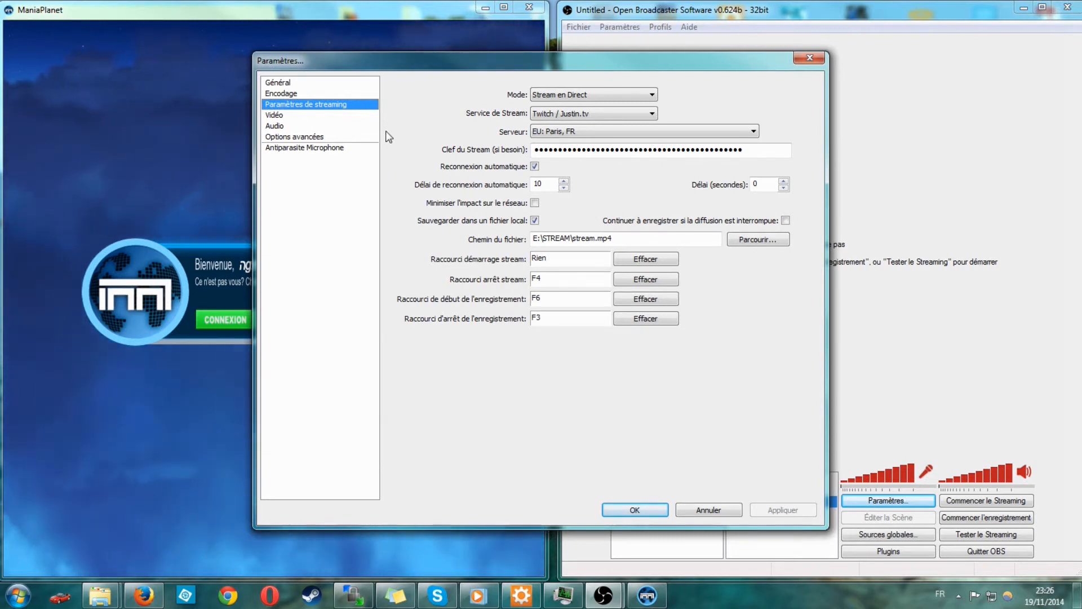
click(630, 94)
click(738, 91)
click(623, 113)
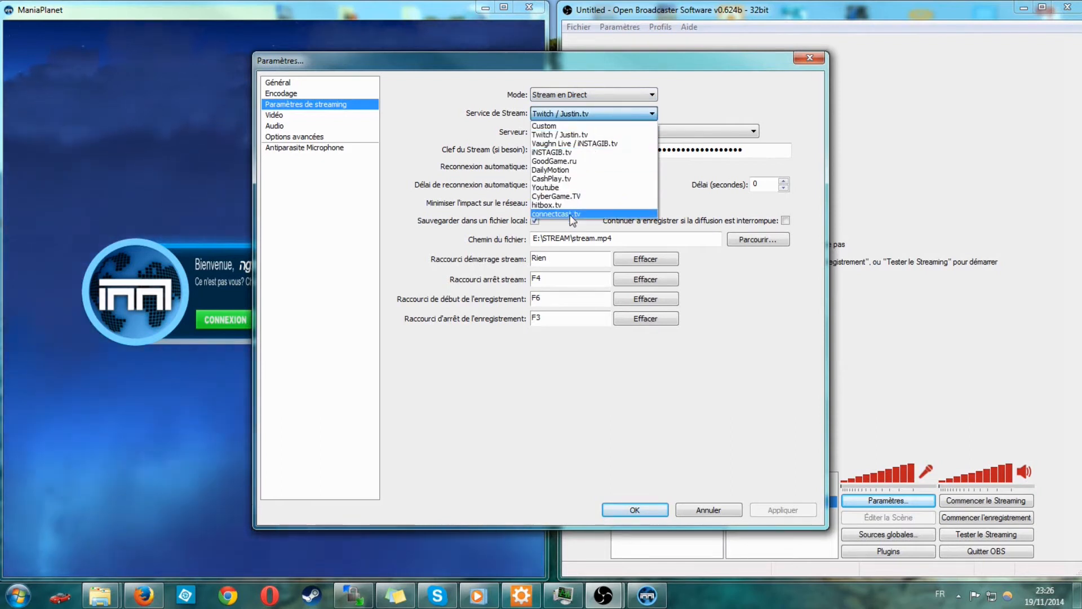
click(580, 135)
click(638, 130)
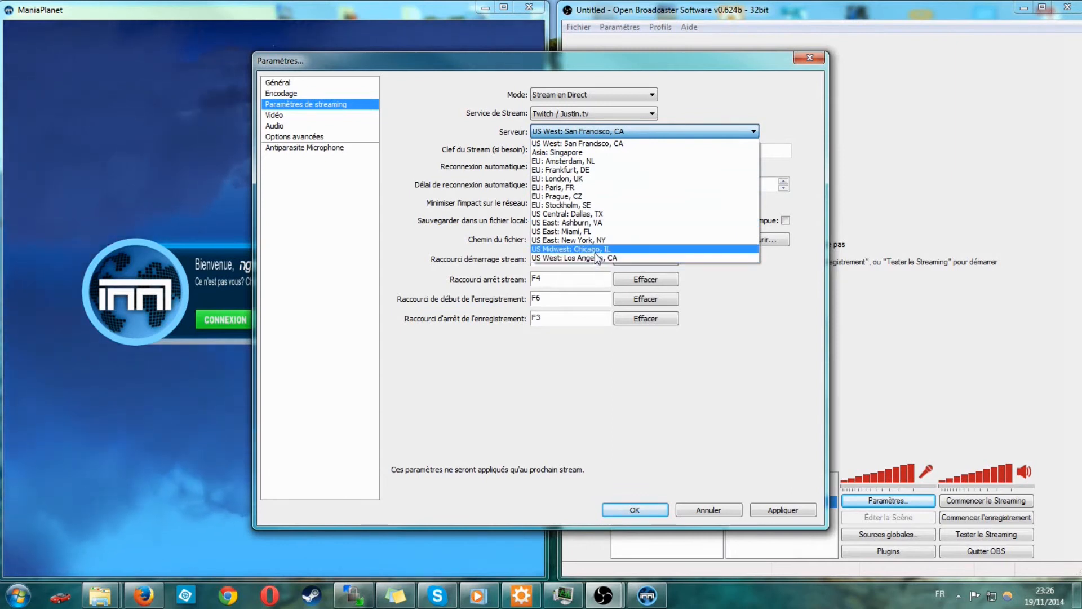
click(591, 187)
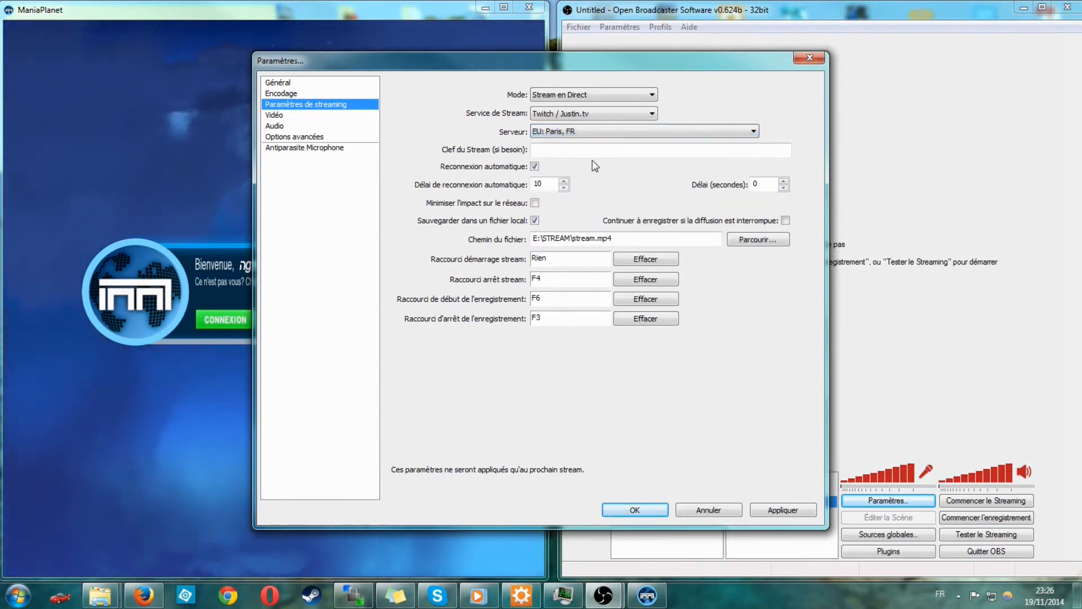
Switch to Firefox, open the team's Twitch channel in a new tab, and go to the stream key page of its dashboard
click(586, 152)
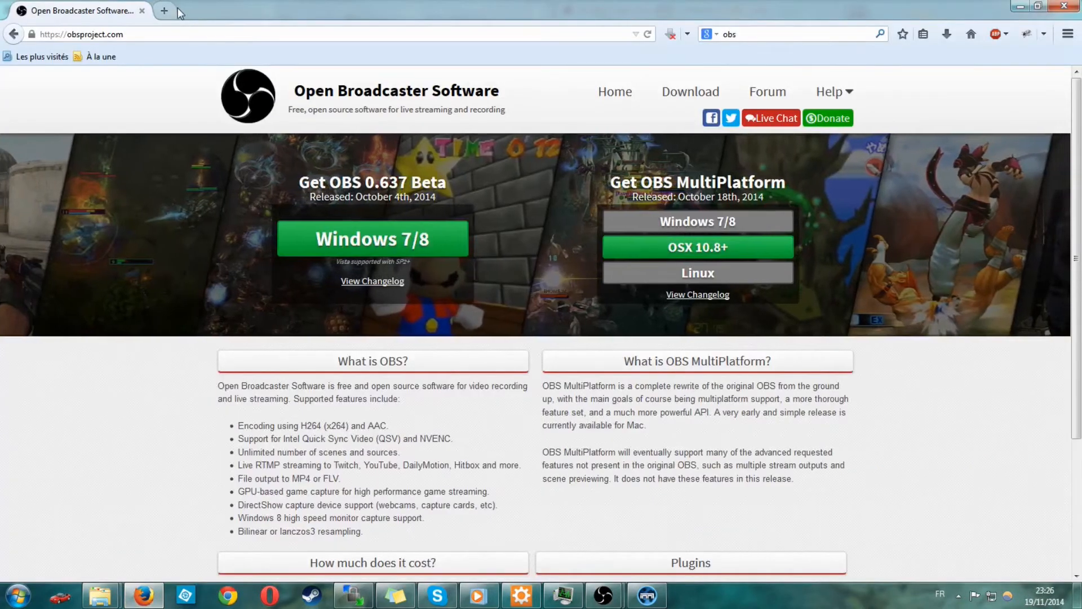
click(164, 10)
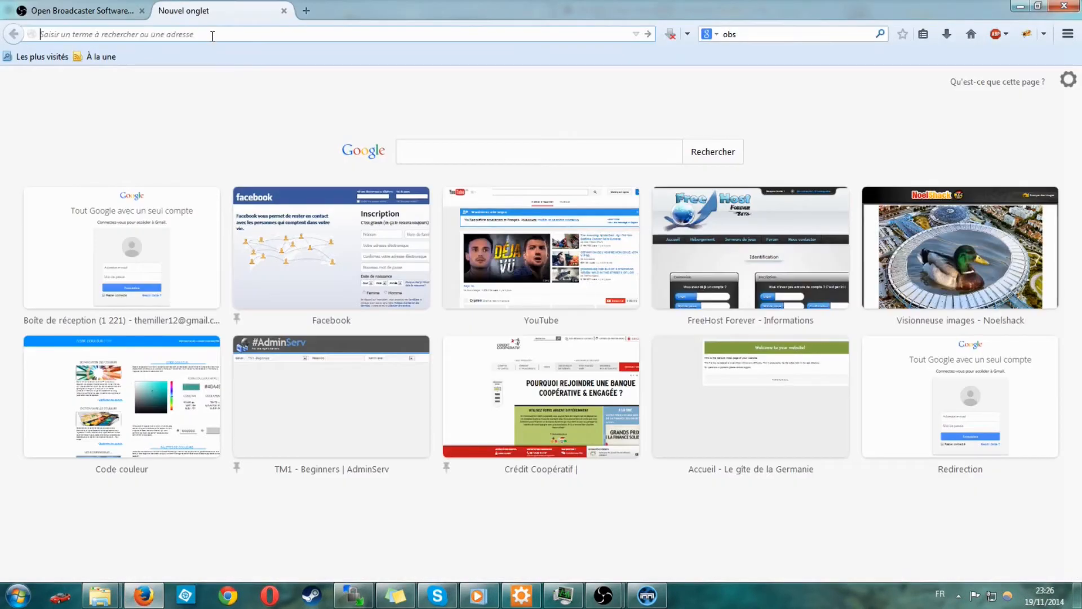
text(twitch.tv/)
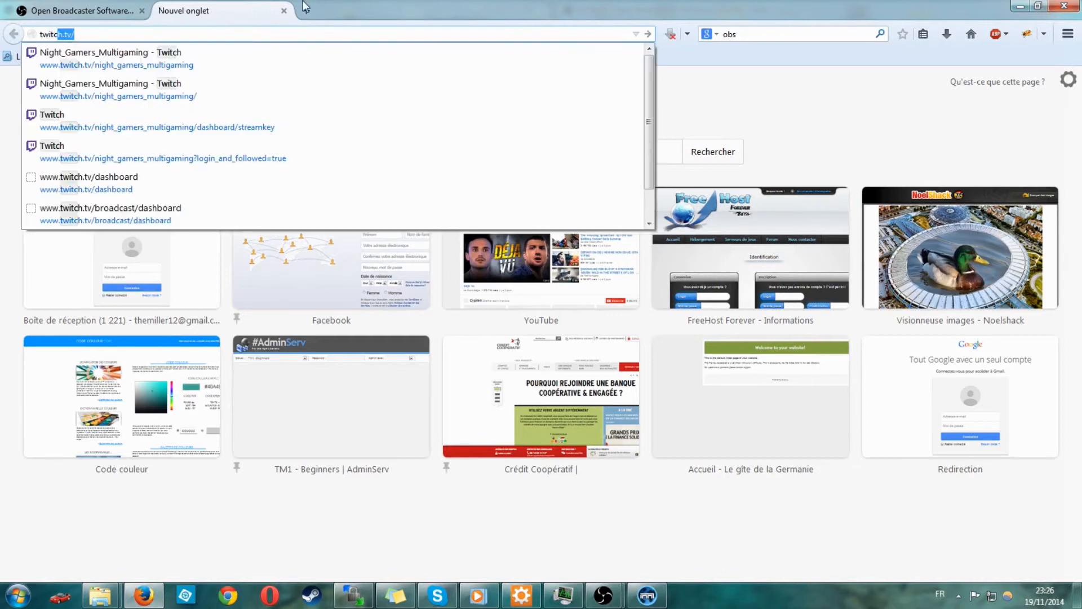
click(262, 68)
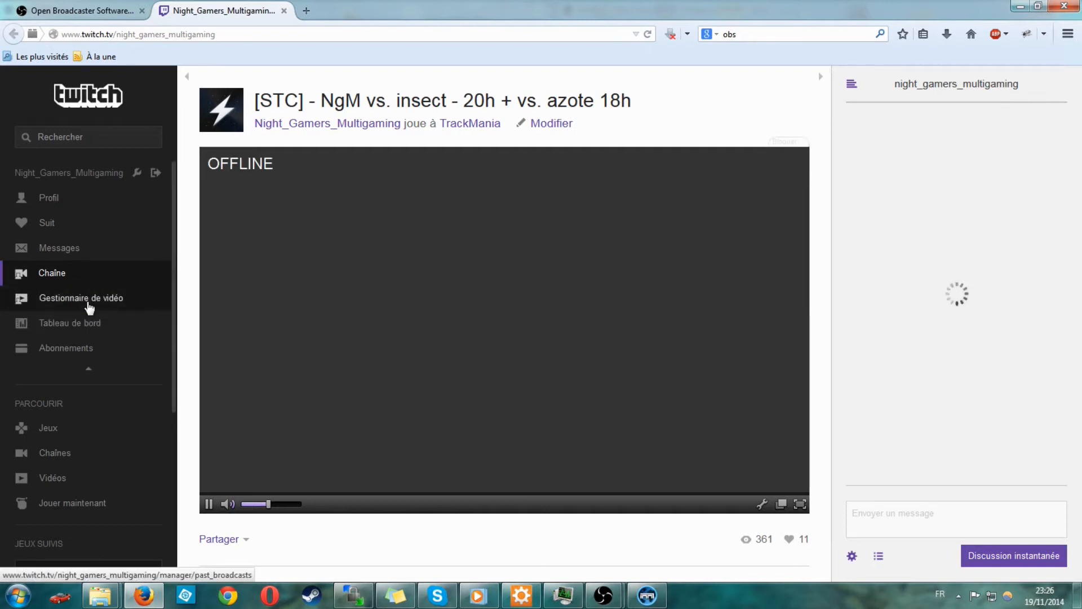
click(79, 327)
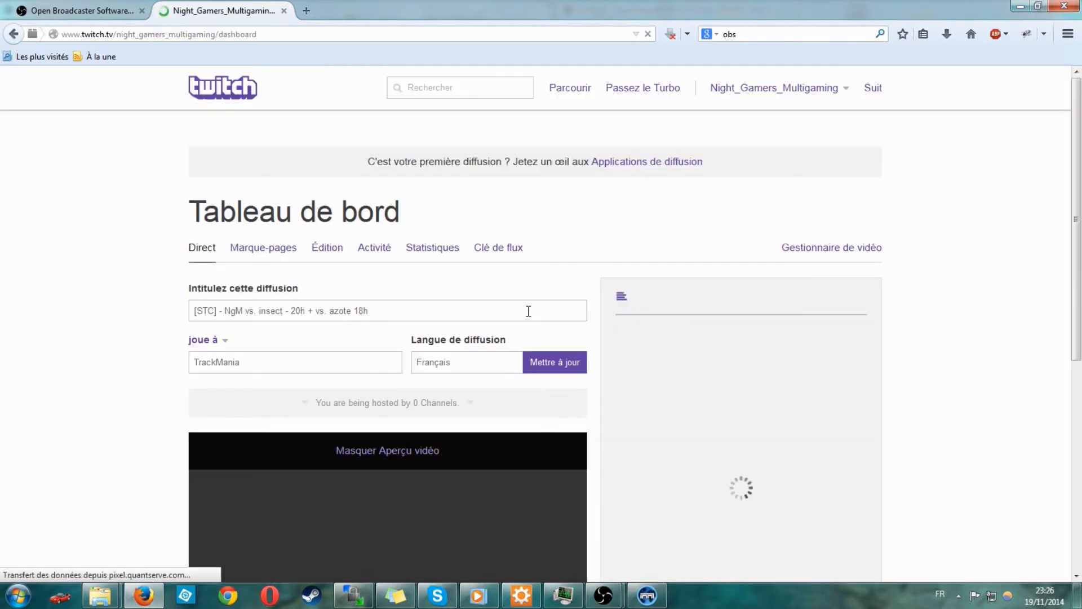
click(509, 253)
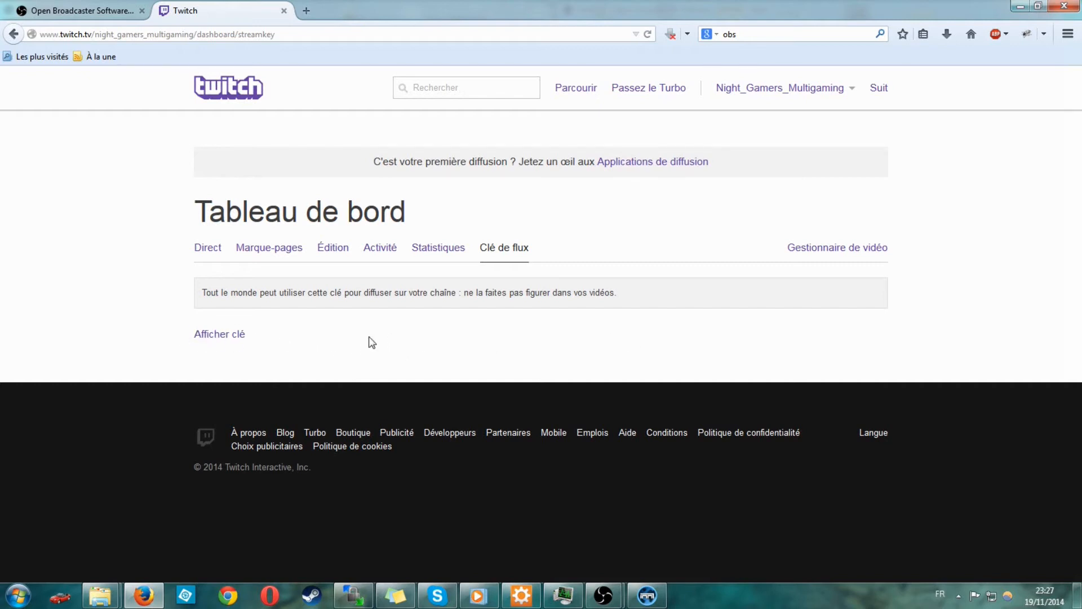
Switch back to the OBS streaming settings and place the cursor in the empty stream key field
mouse_move(603, 595)
click(677, 517)
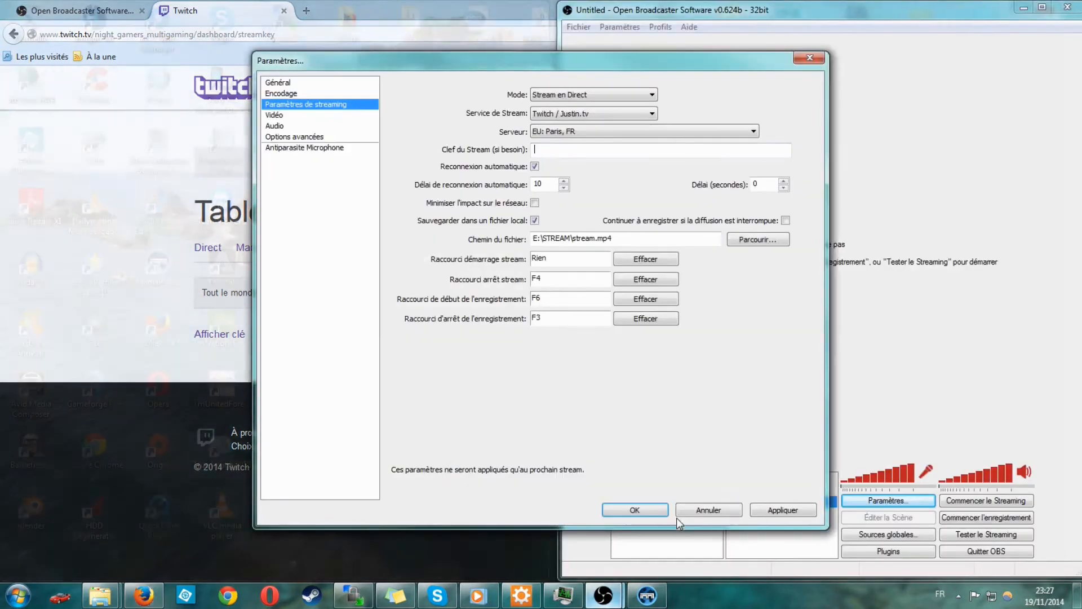
click(588, 155)
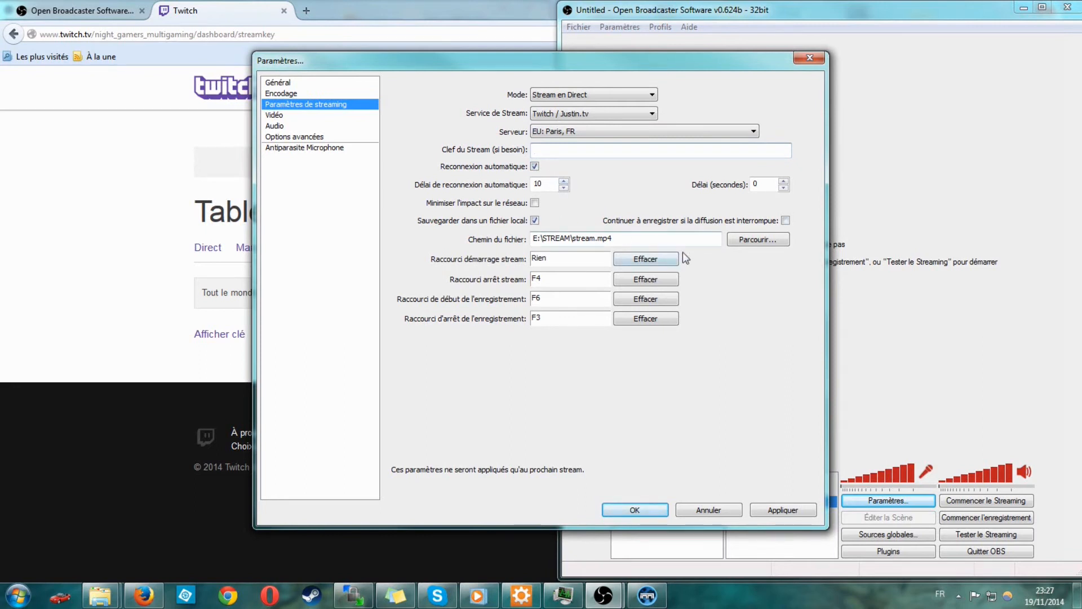
Examine the folders available for saving the local recording file, including the STREAM folder, and leave without choosing a new path
click(751, 244)
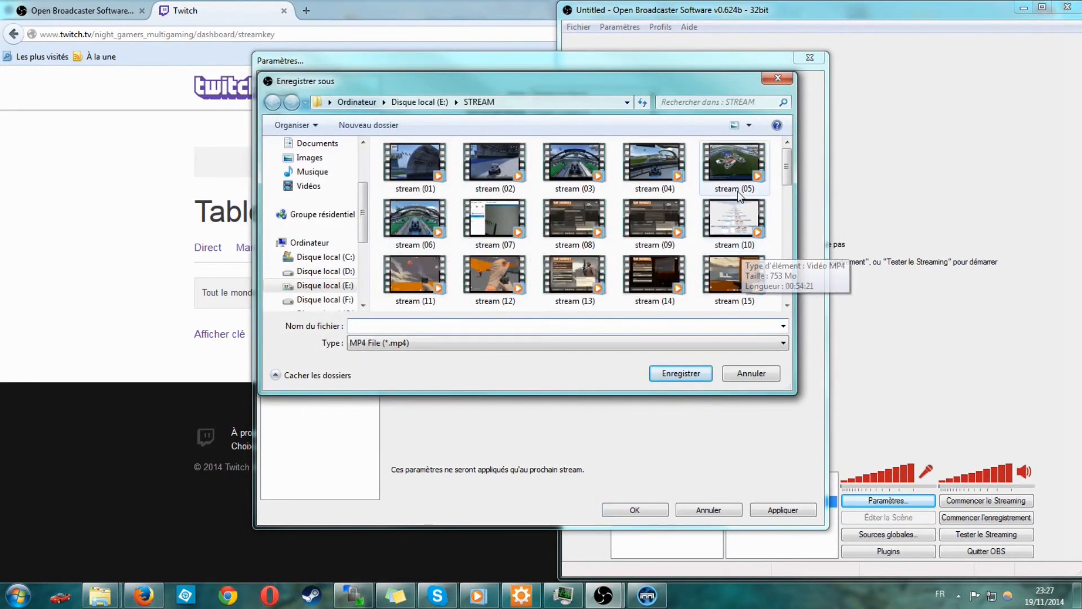
mouse_move(786, 168)
mouse_down()
mouse_move(788, 299)
mouse_move(788, 176)
mouse_up()
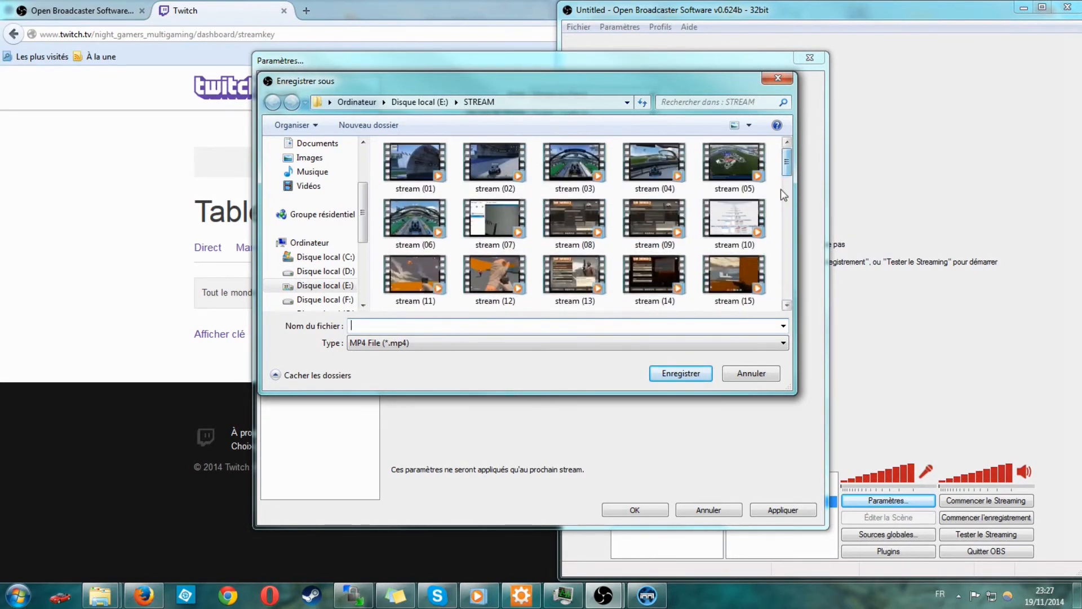
click(750, 372)
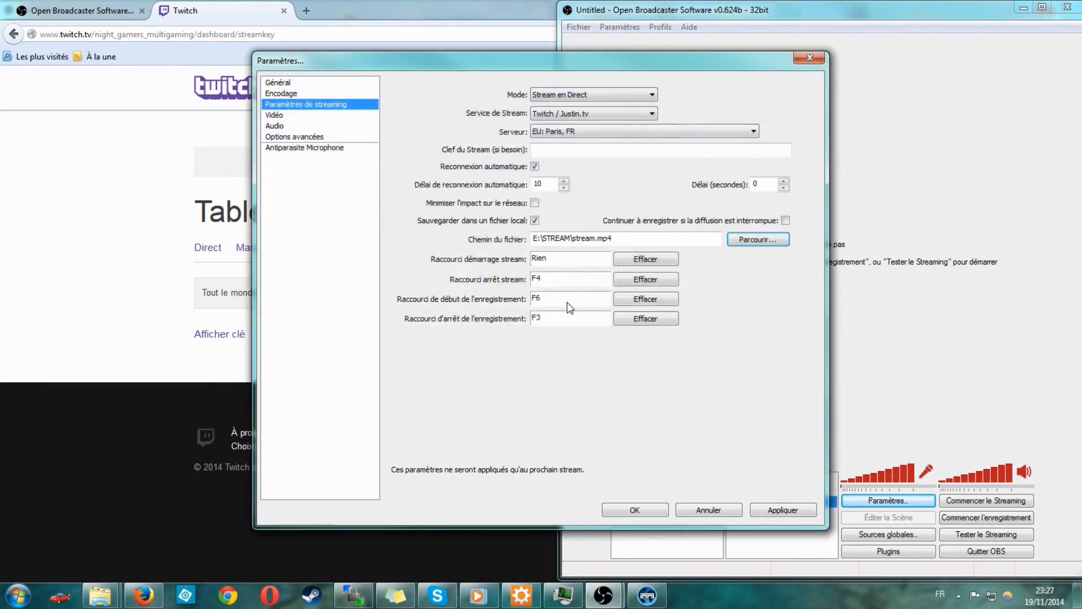
click(588, 242)
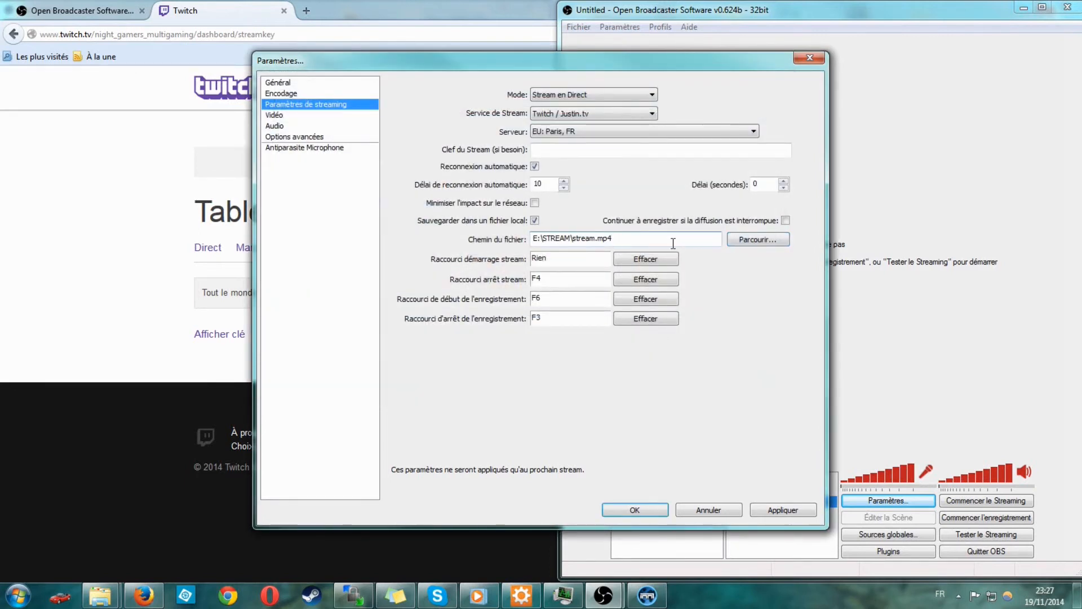
click(755, 241)
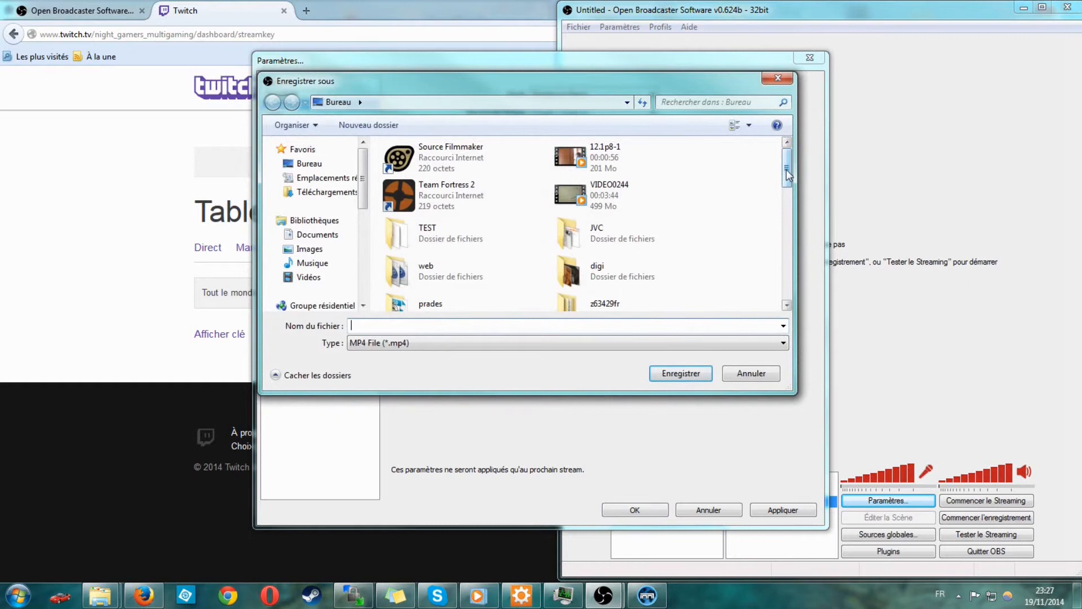
click(751, 375)
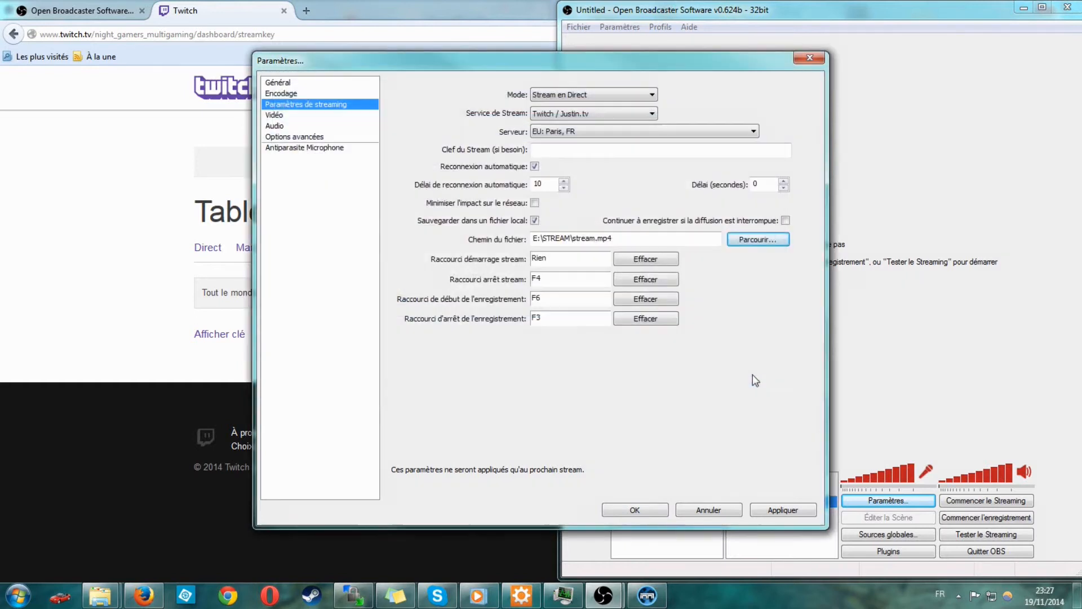
click(760, 239)
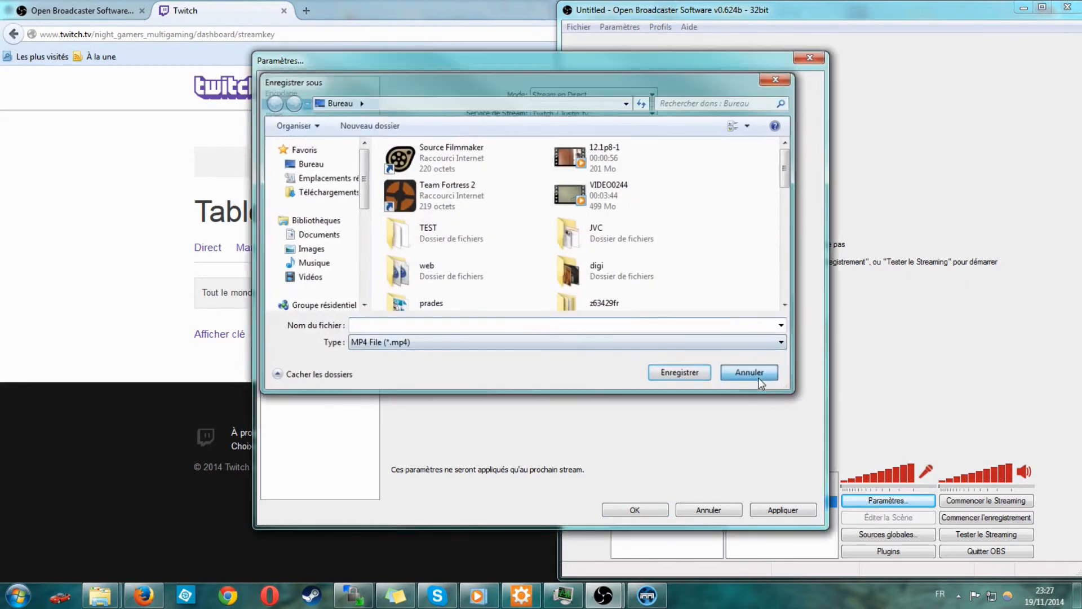
click(755, 374)
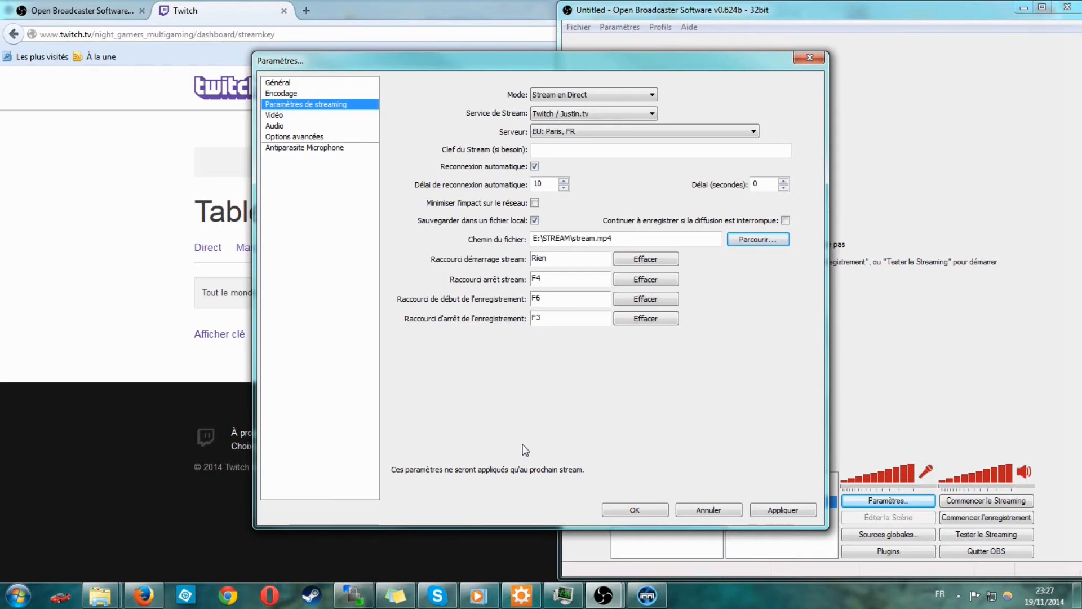
Examine the video settings, including the video device, the custom base resolution, the downscaling and the frame rate
click(303, 116)
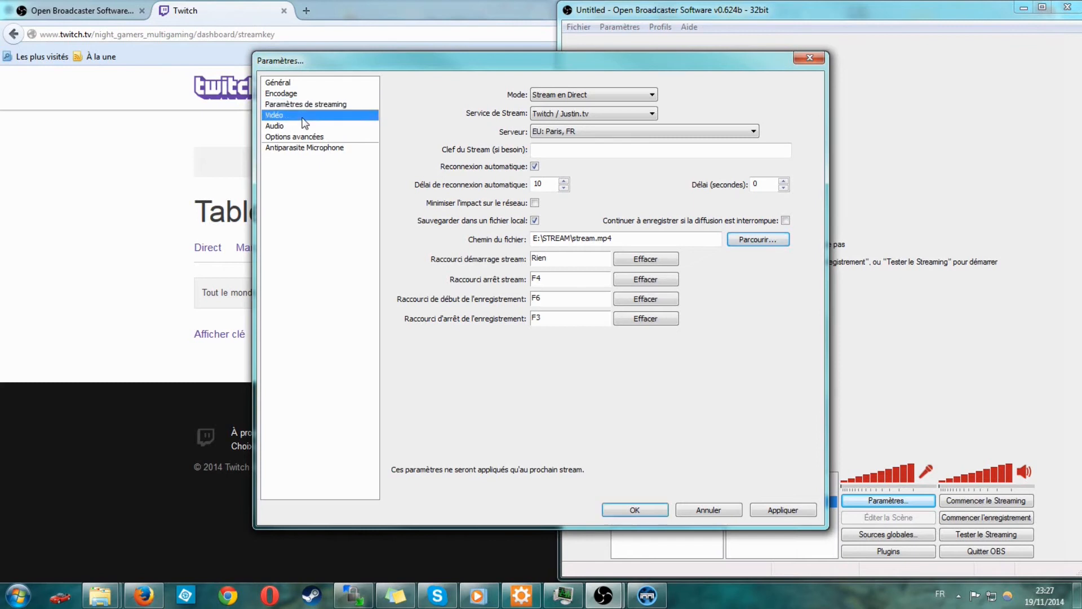
click(504, 345)
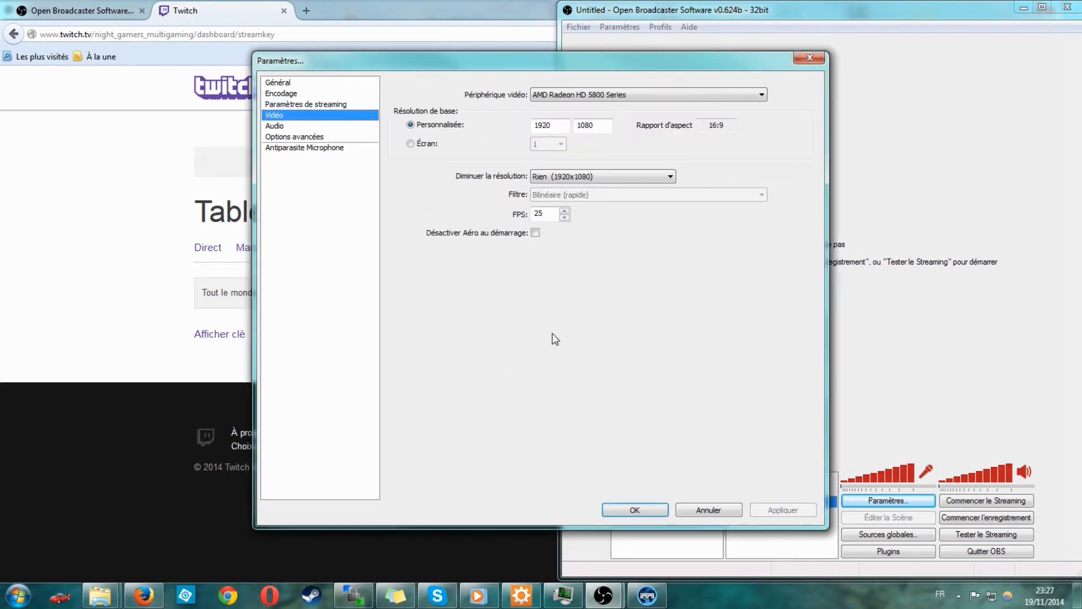
click(312, 107)
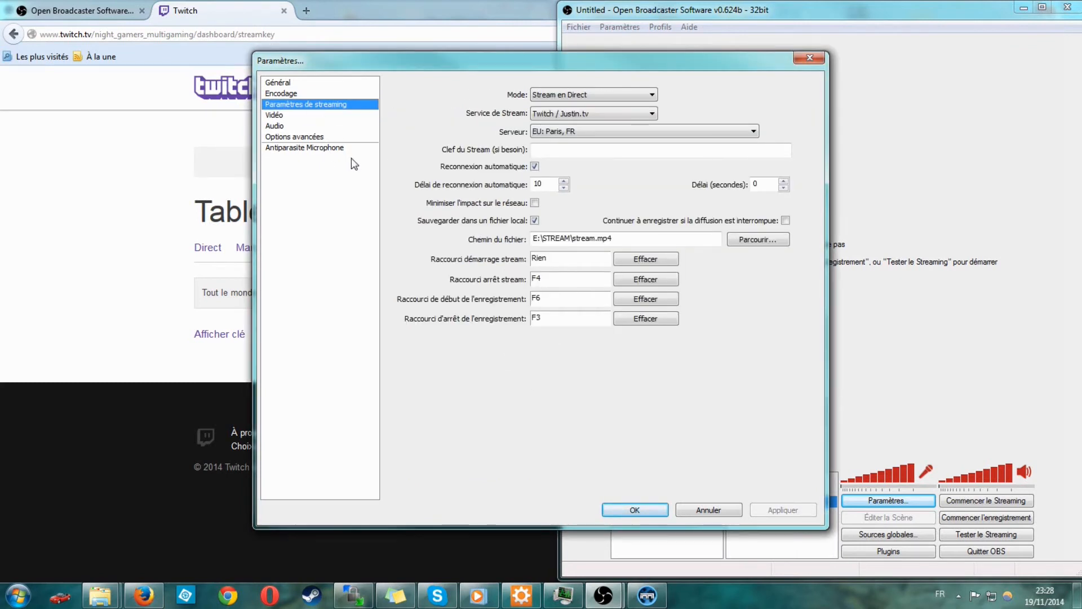
click(307, 116)
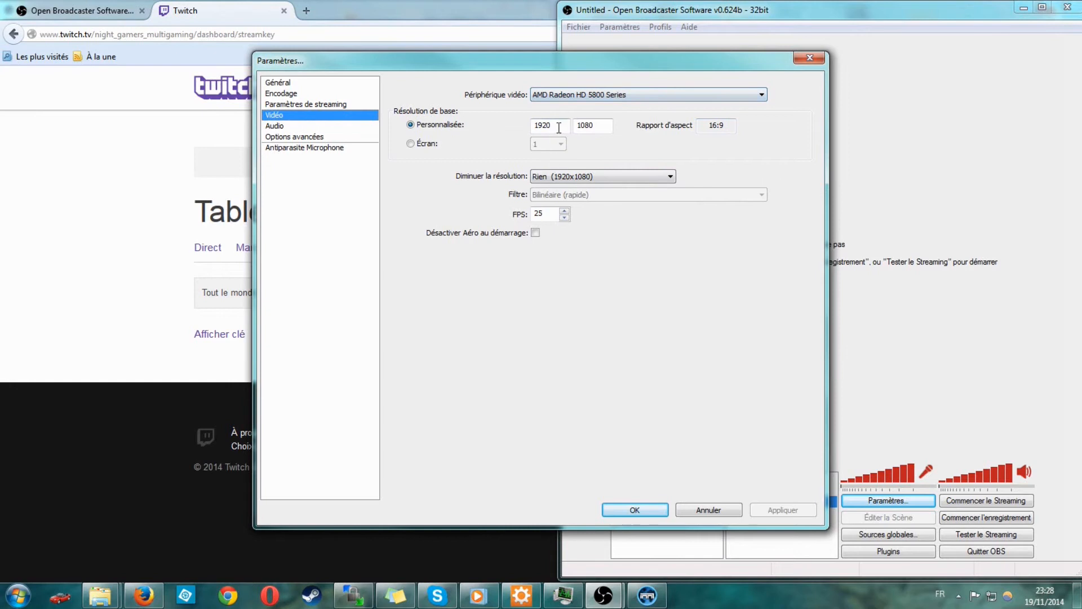
drag(558, 127, 509, 125)
drag(603, 123, 533, 126)
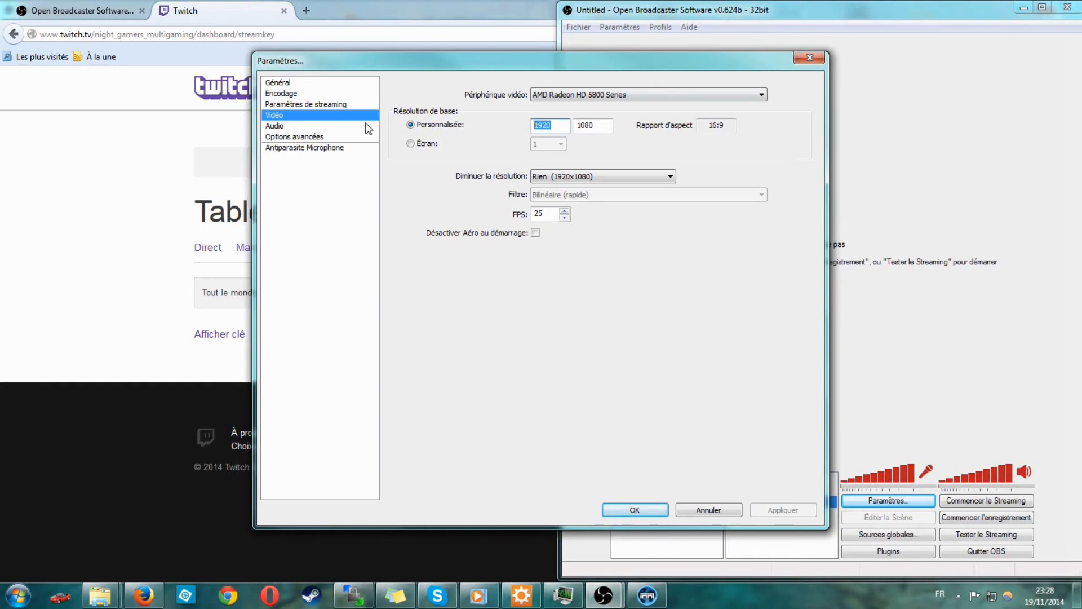
Examine the audio settings, the advanced options and the microphone noise gate settings
click(292, 126)
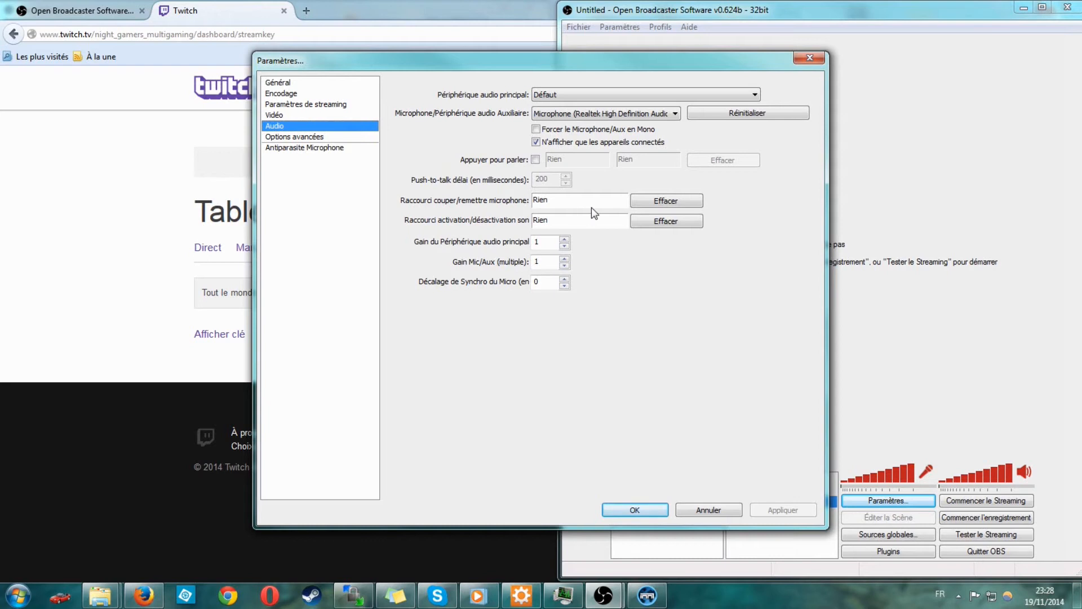
click(306, 138)
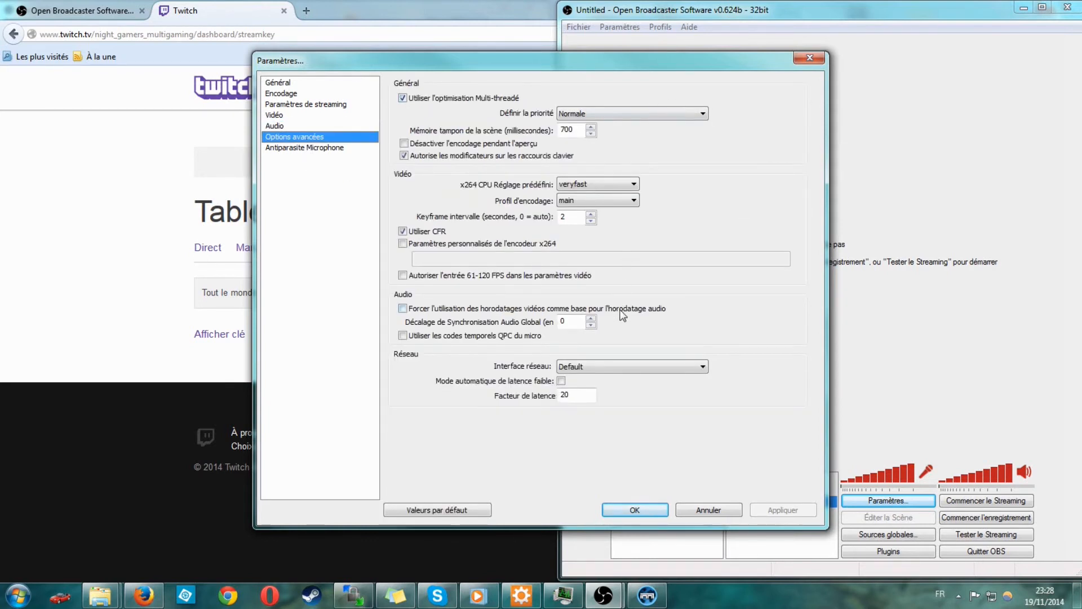
click(305, 105)
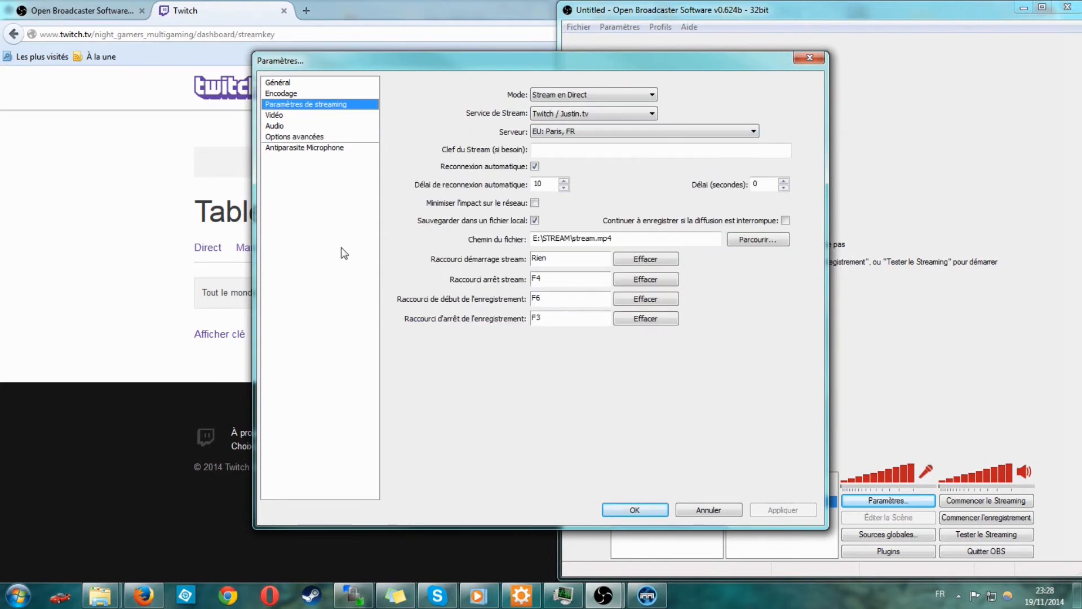
click(300, 125)
click(307, 136)
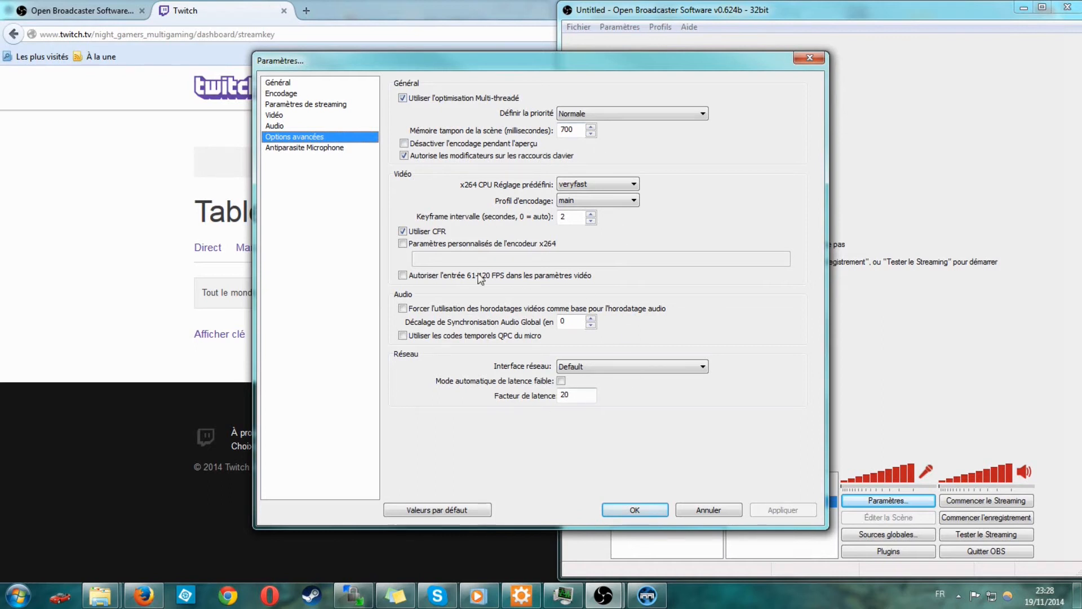
click(307, 148)
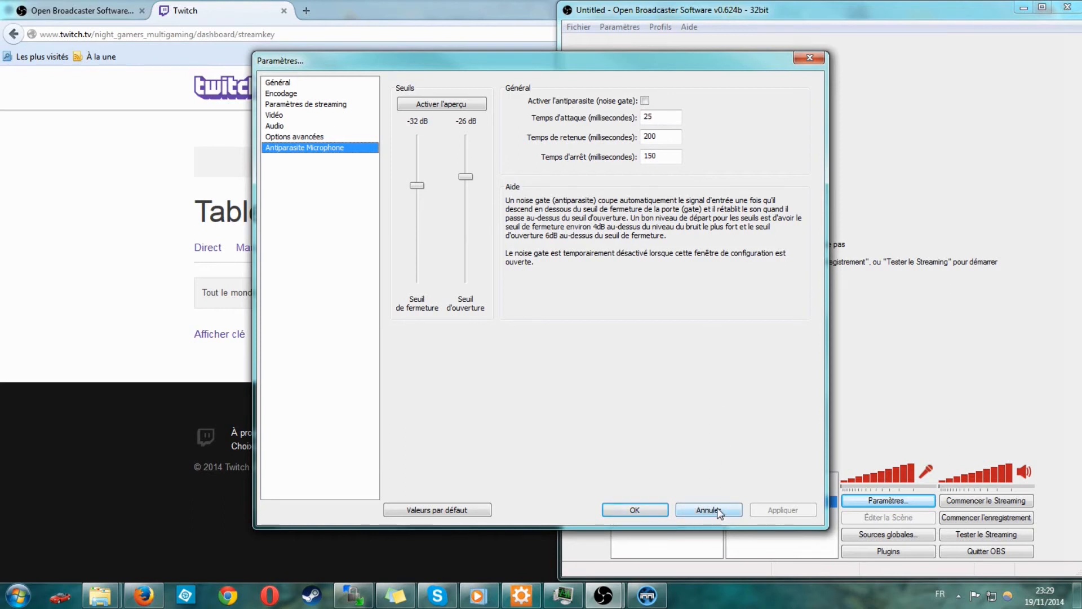
Review the general, encoding, streaming, video and audio settings once more, and close the settings without further changes
click(310, 85)
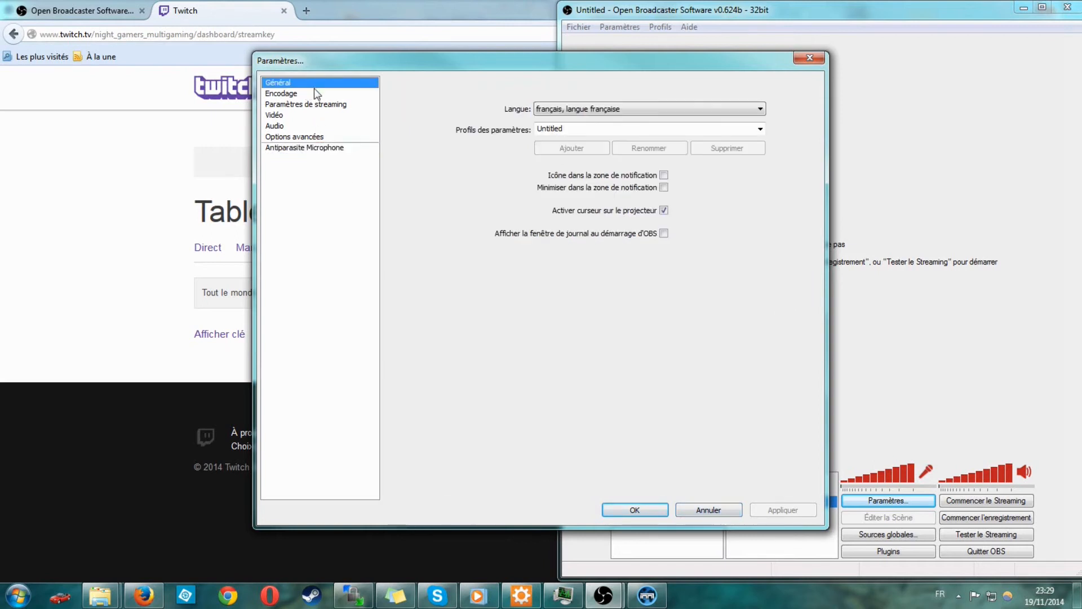
click(319, 95)
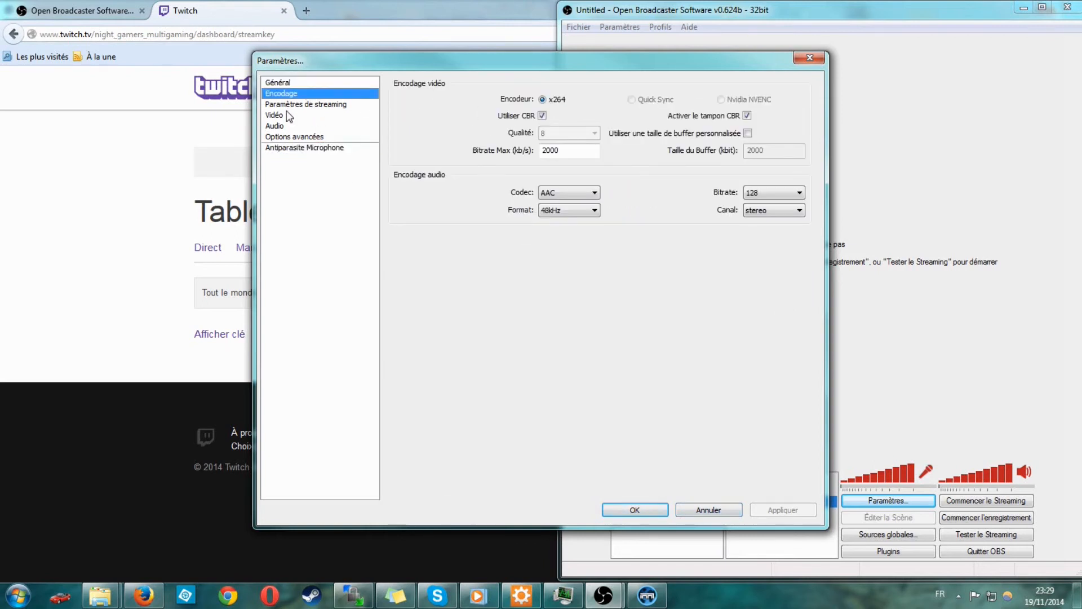
click(309, 105)
click(314, 95)
click(313, 105)
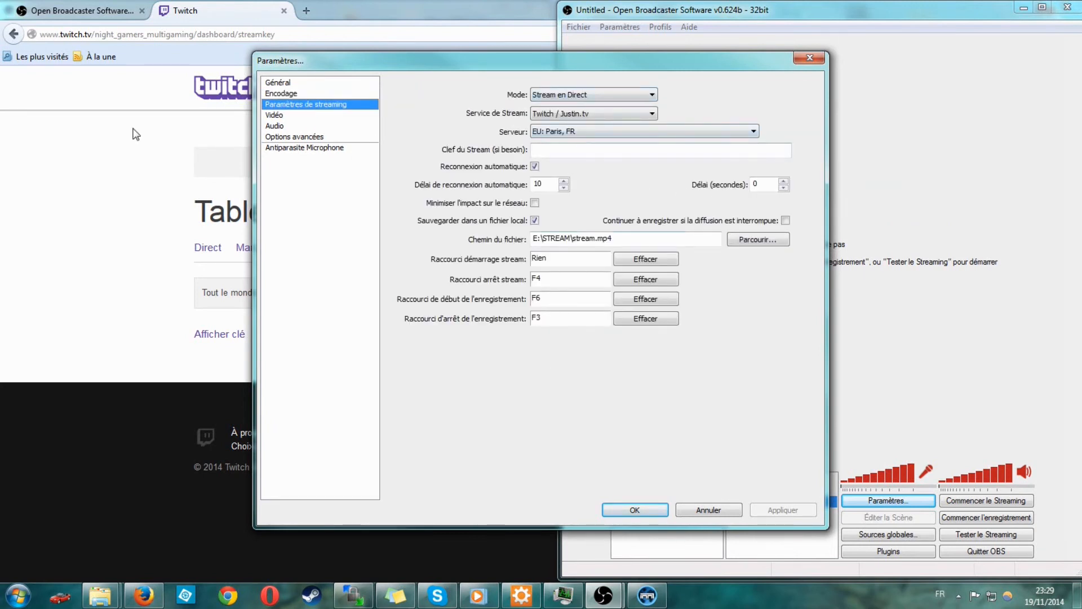
click(291, 116)
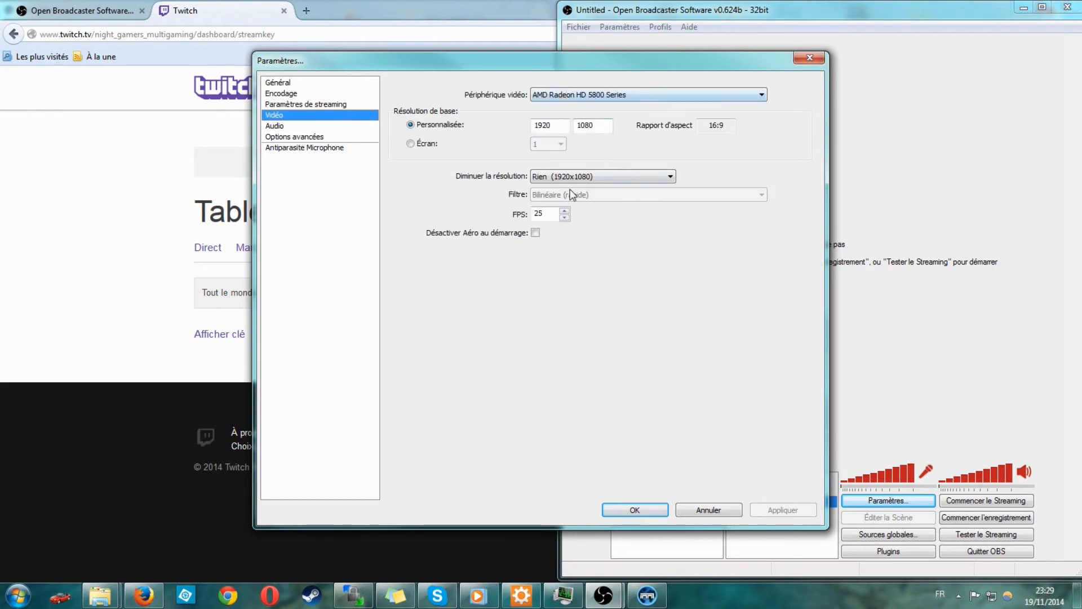
click(289, 126)
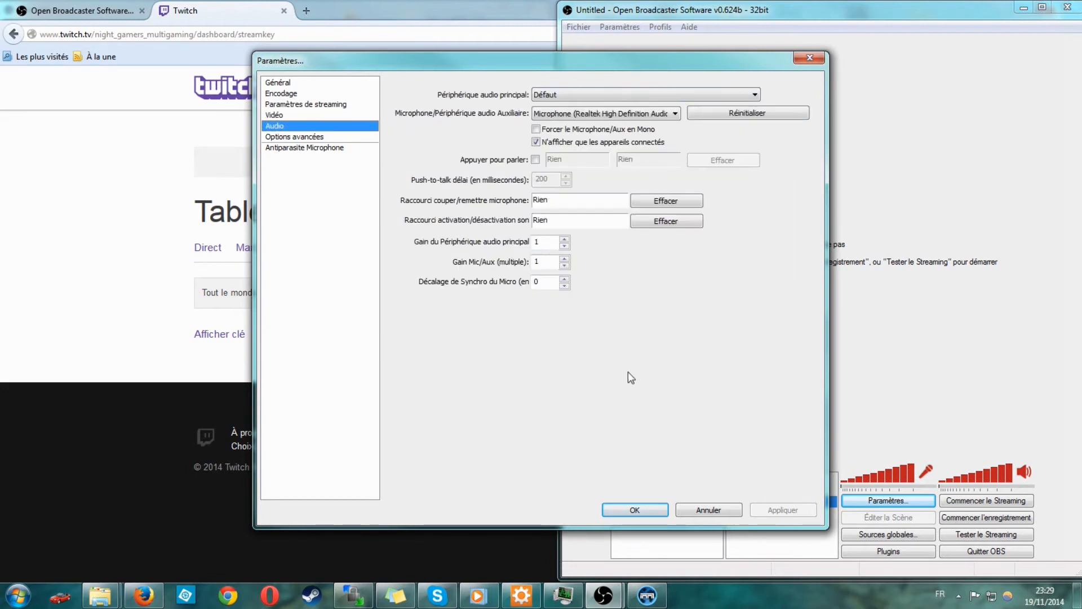
click(711, 511)
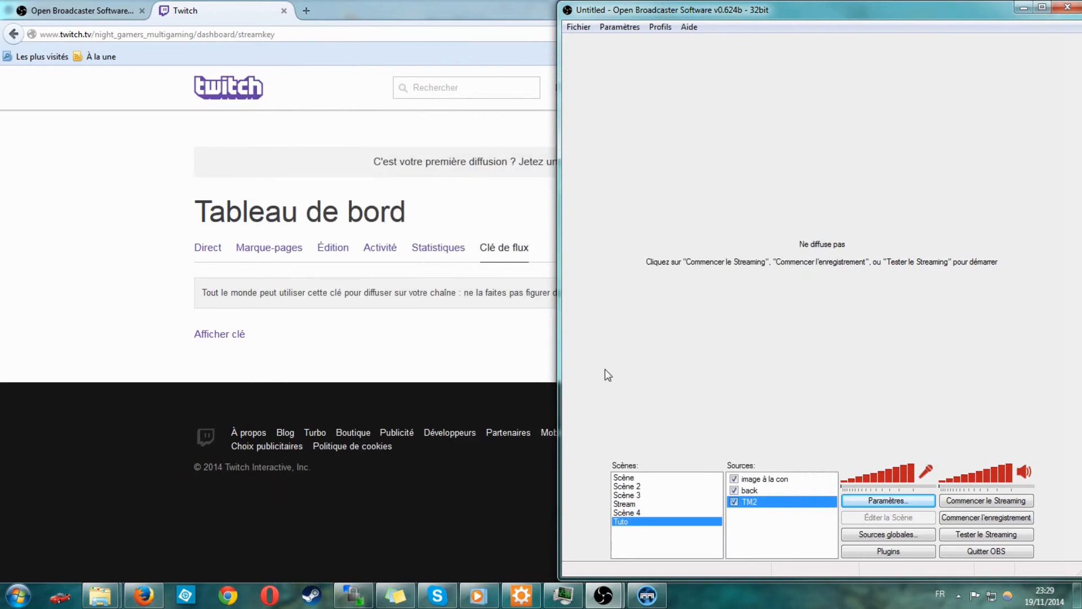
Widen the OBS window so that it covers most of the desktop
drag(558, 356, 53, 358)
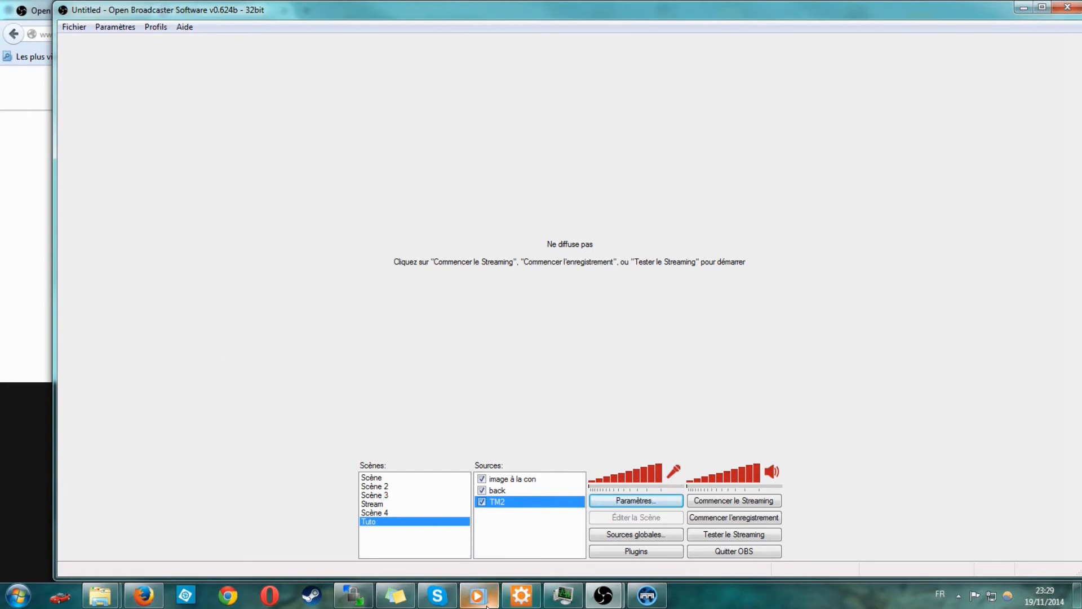
mouse_move(484, 596)
click(477, 569)
click(489, 514)
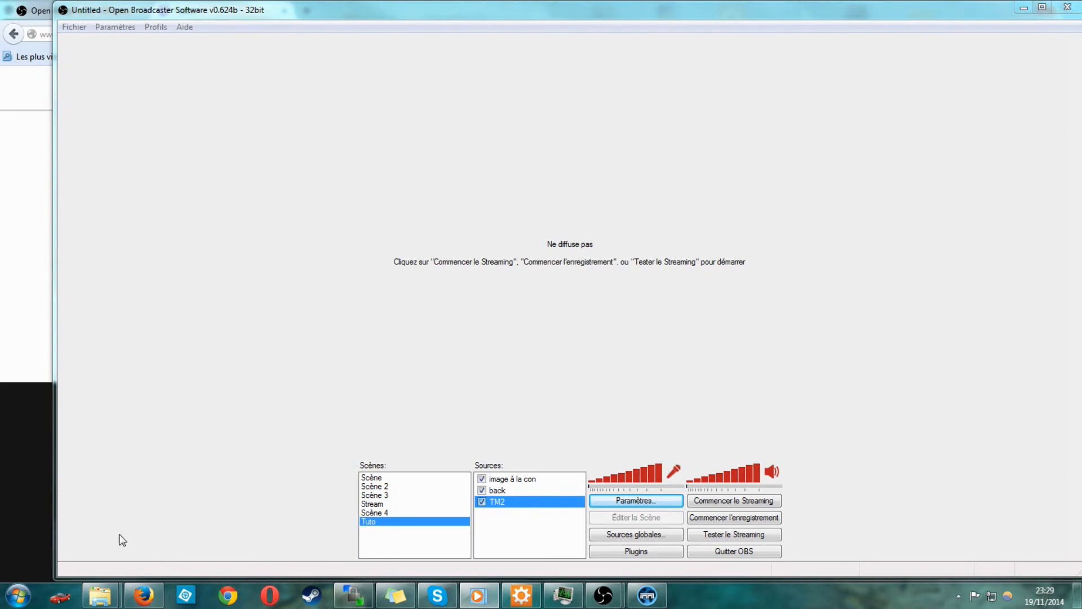
mouse_move(484, 595)
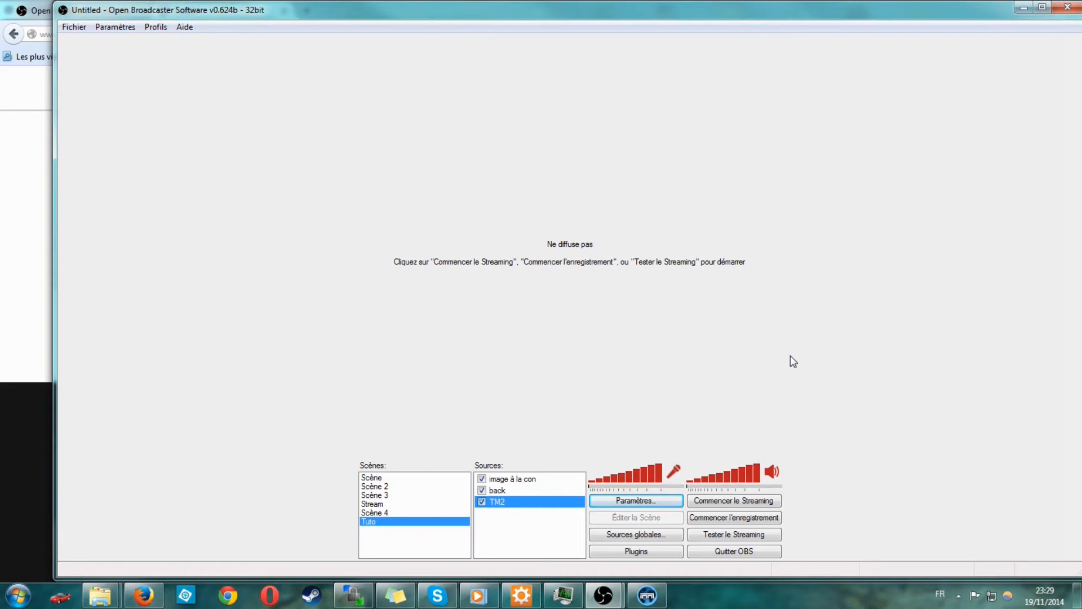
Extend the OBS window across the full width of the desktop and view the list of plugins
drag(54, 332, 3, 332)
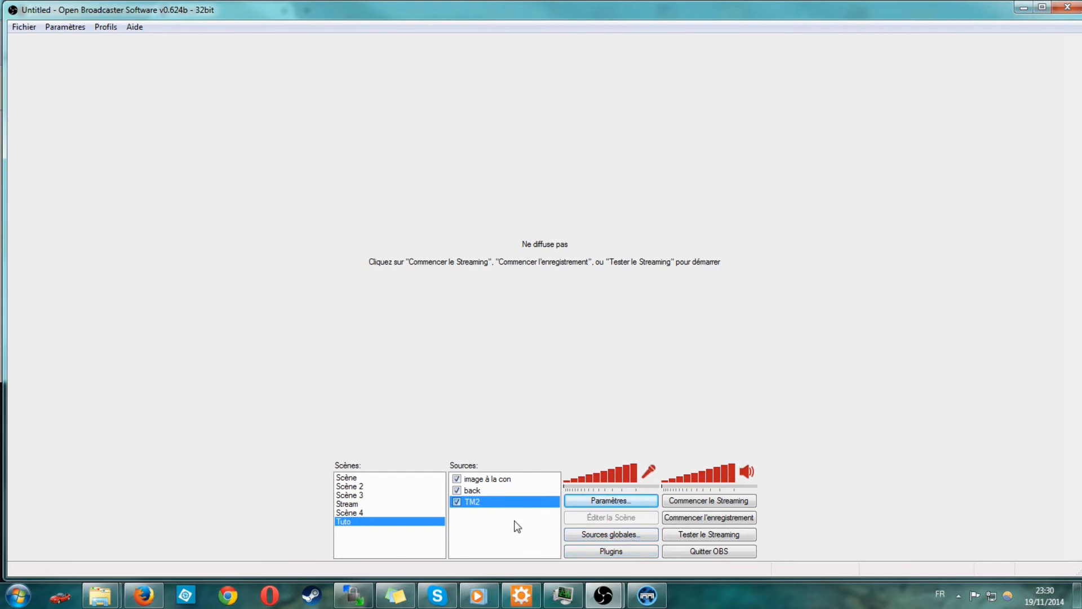
click(611, 551)
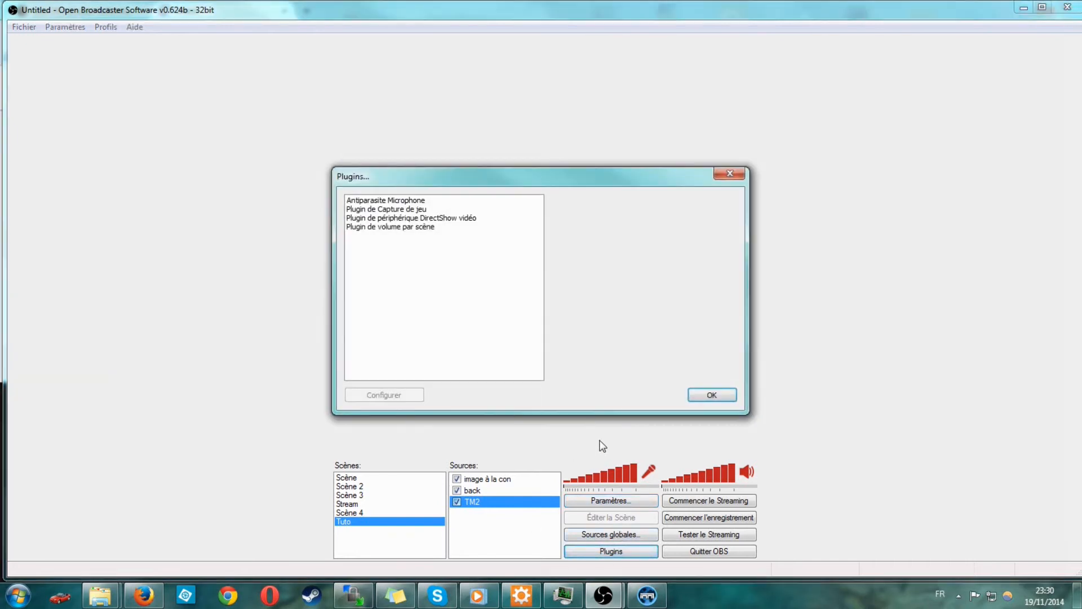
click(711, 396)
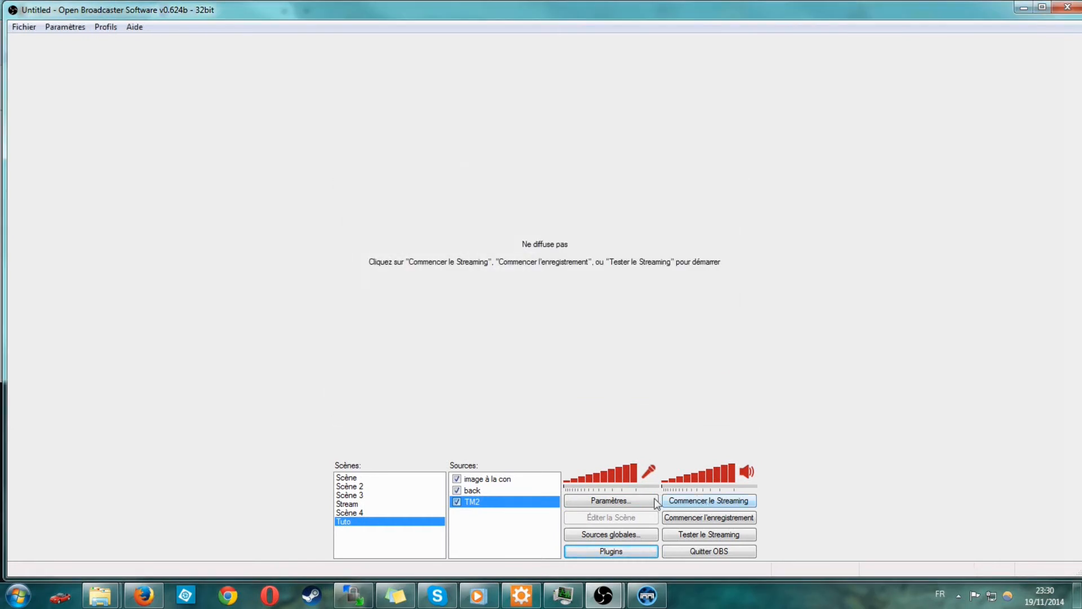
Review the streaming settings, including the option to save to a local file and its path, and close the settings
click(605, 503)
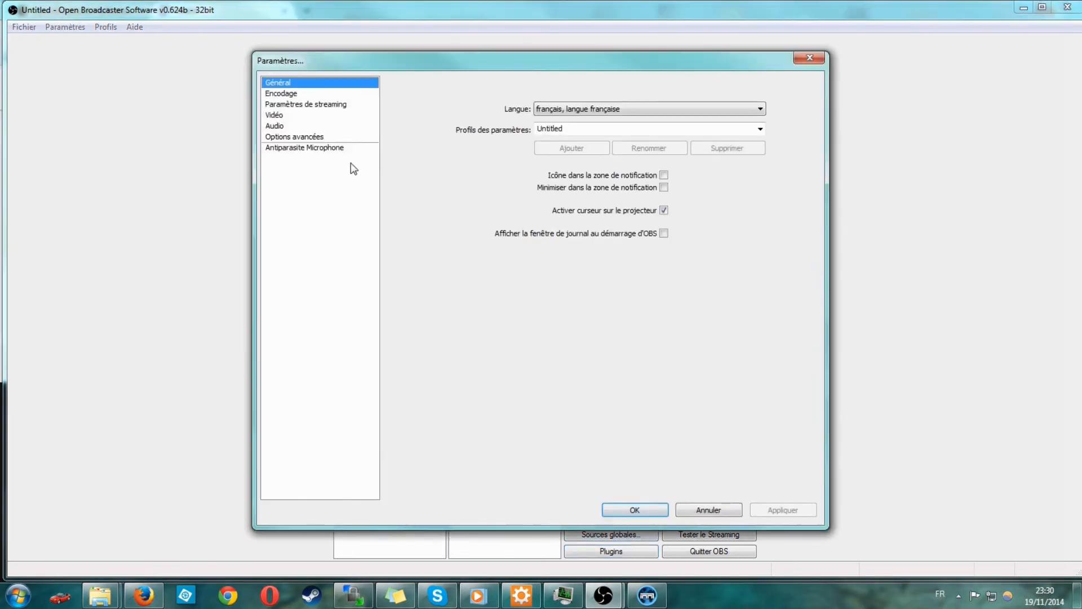
click(338, 106)
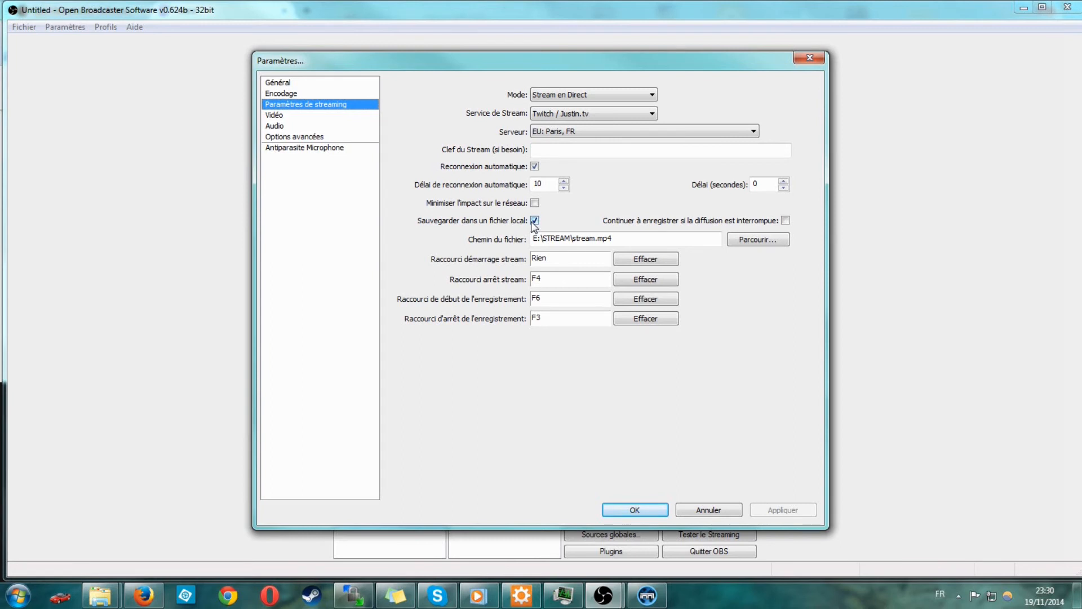
click(641, 510)
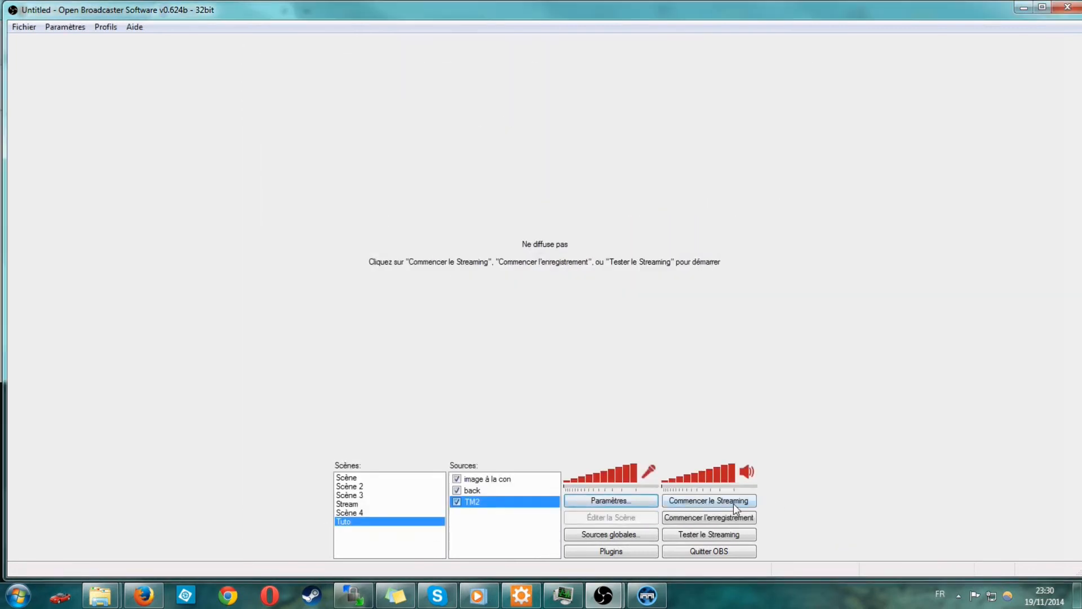
Start a local recording of the Tuto scene and stop it again
click(716, 501)
click(707, 522)
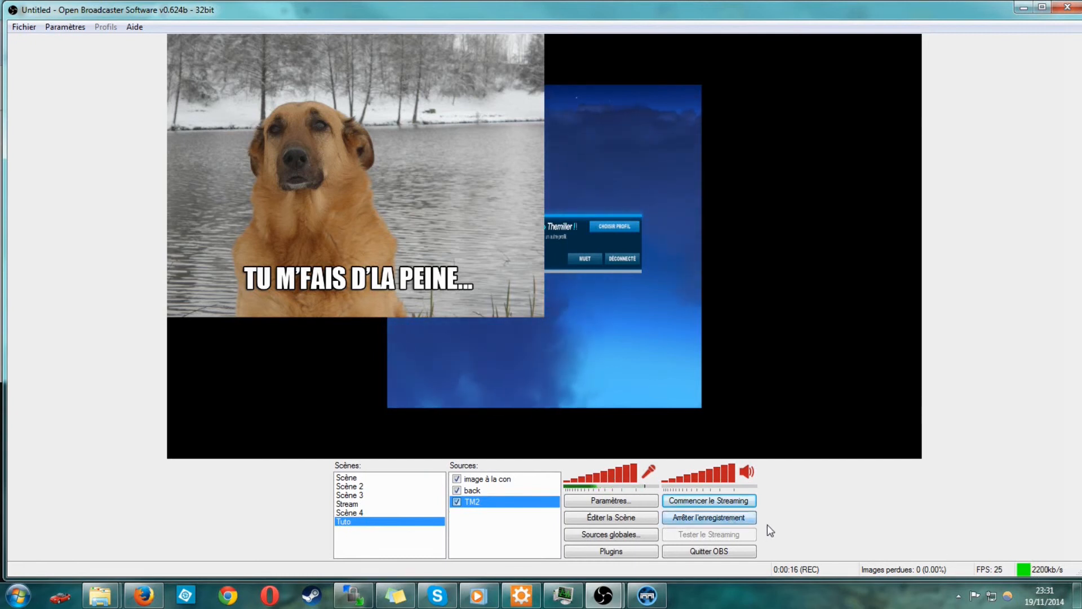
click(708, 519)
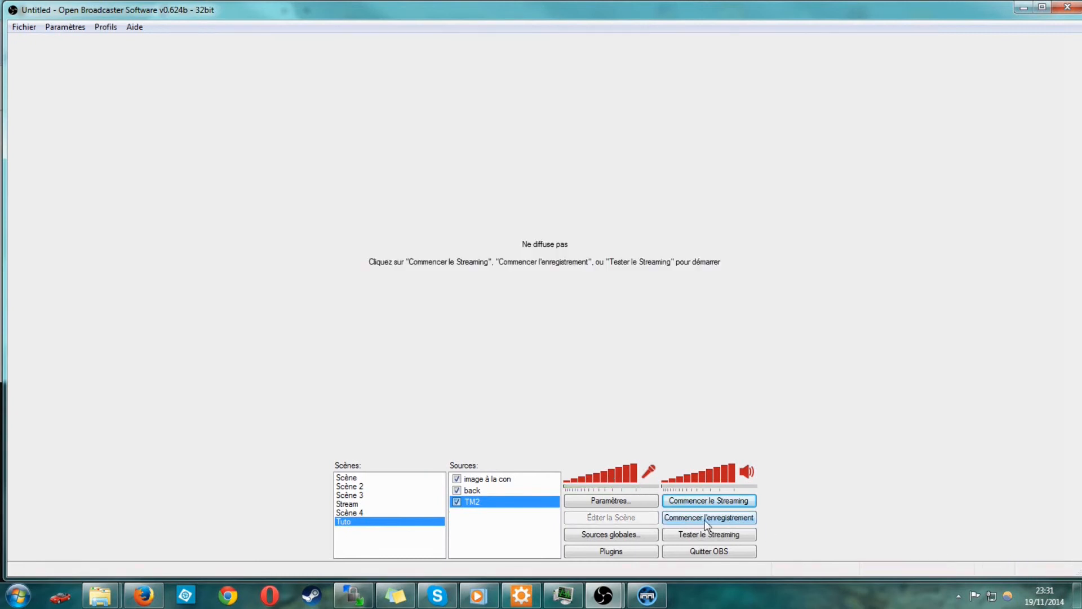
Start a streaming test of the Tuto scene and turn on scene editing with the "image à la con" source selected
click(727, 540)
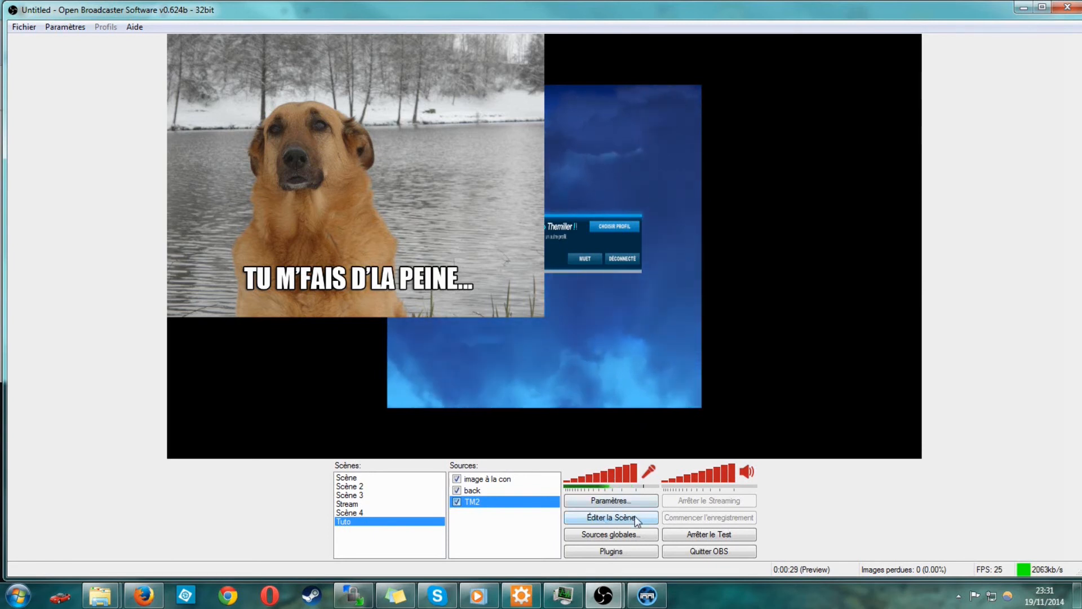
click(503, 479)
click(499, 491)
click(498, 502)
click(502, 480)
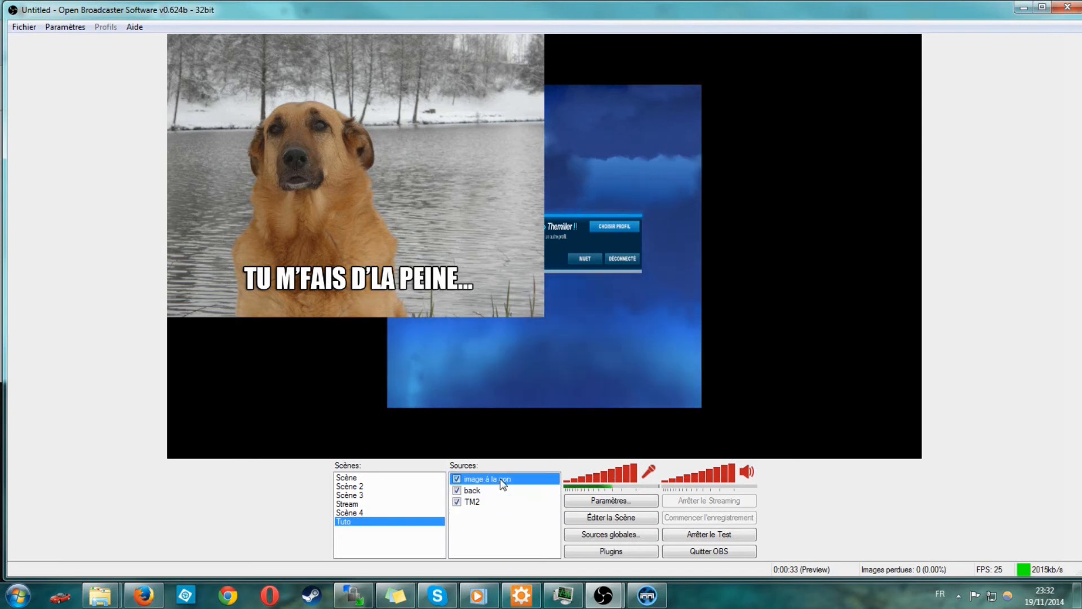
click(500, 489)
click(496, 501)
click(496, 479)
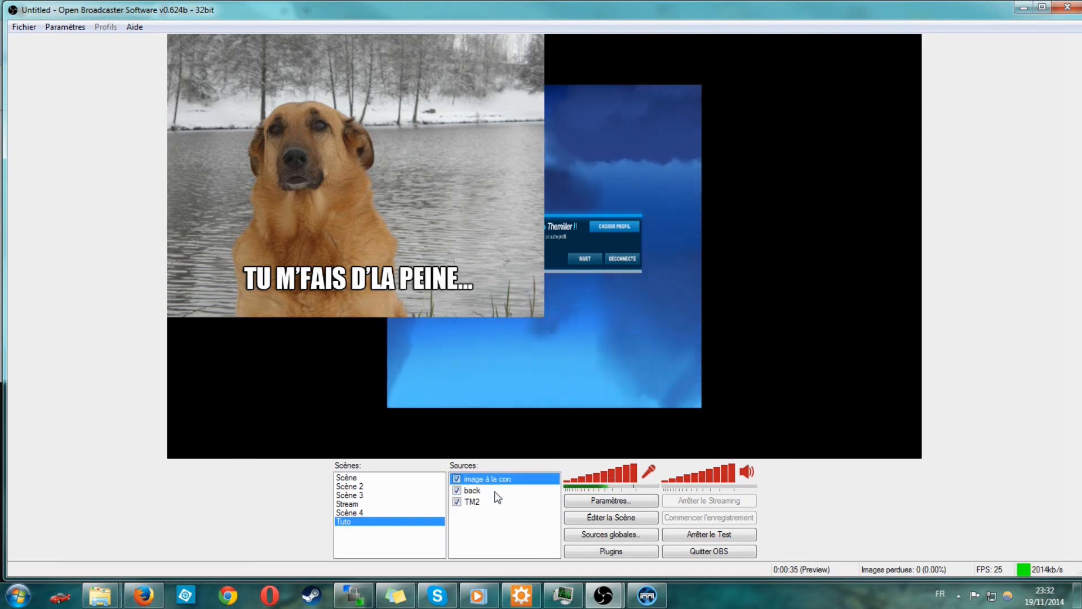
click(611, 517)
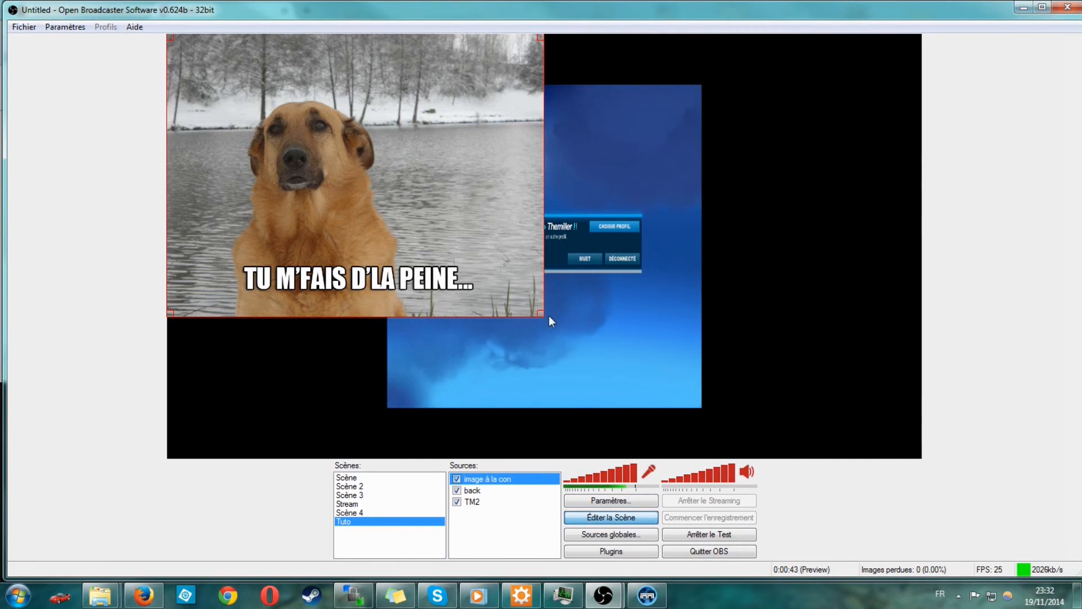
Shrink the dog image to a small thumbnail and place it in the lower-right corner of the scene
drag(293, 94, 319, 118)
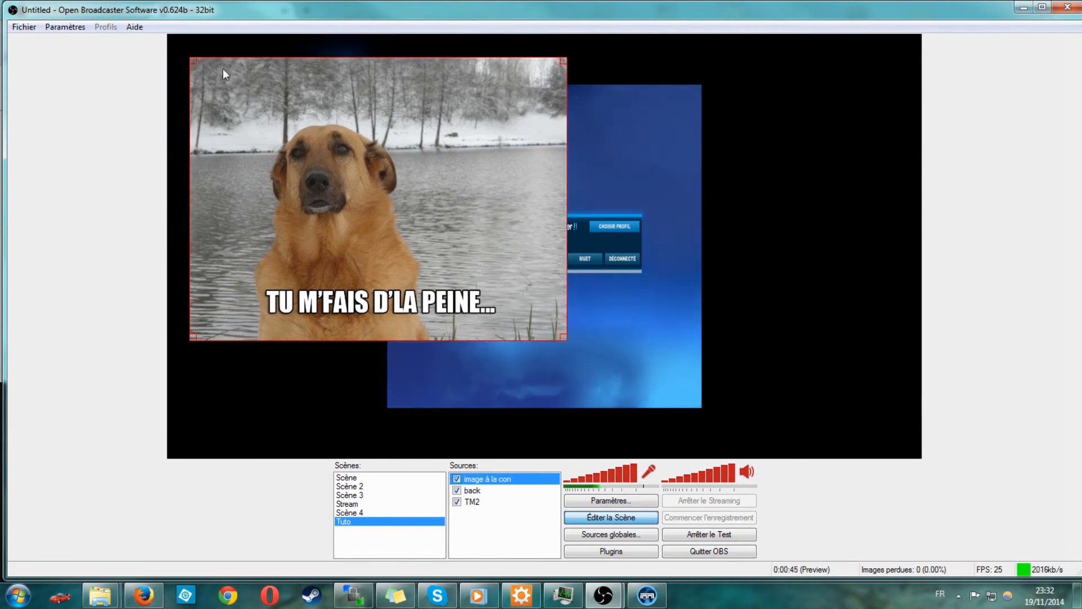
drag(191, 61, 363, 189)
drag(449, 262, 750, 350)
drag(722, 313, 751, 331)
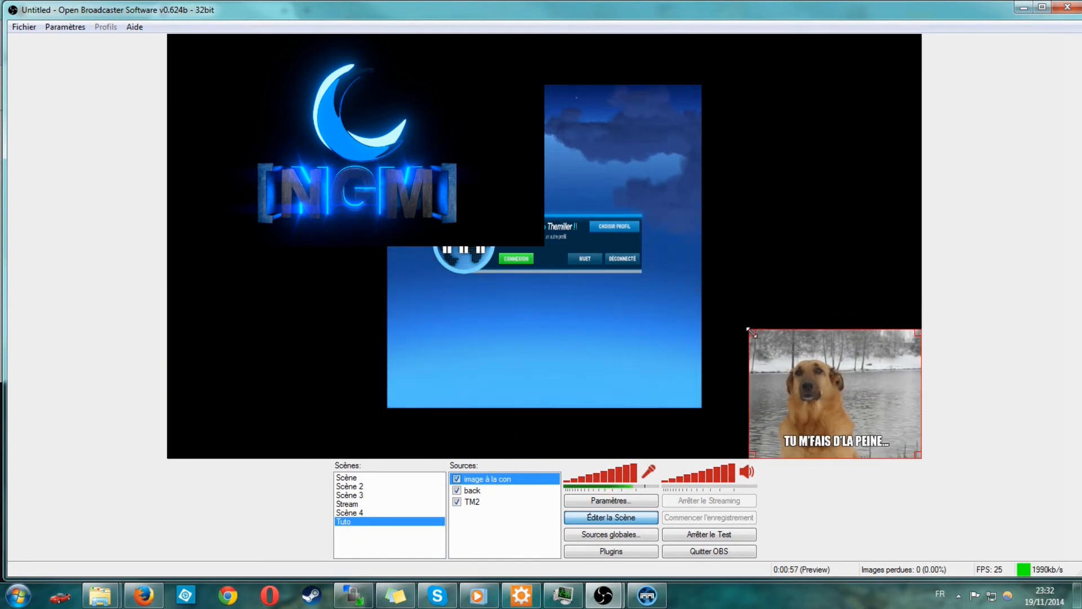
click(997, 448)
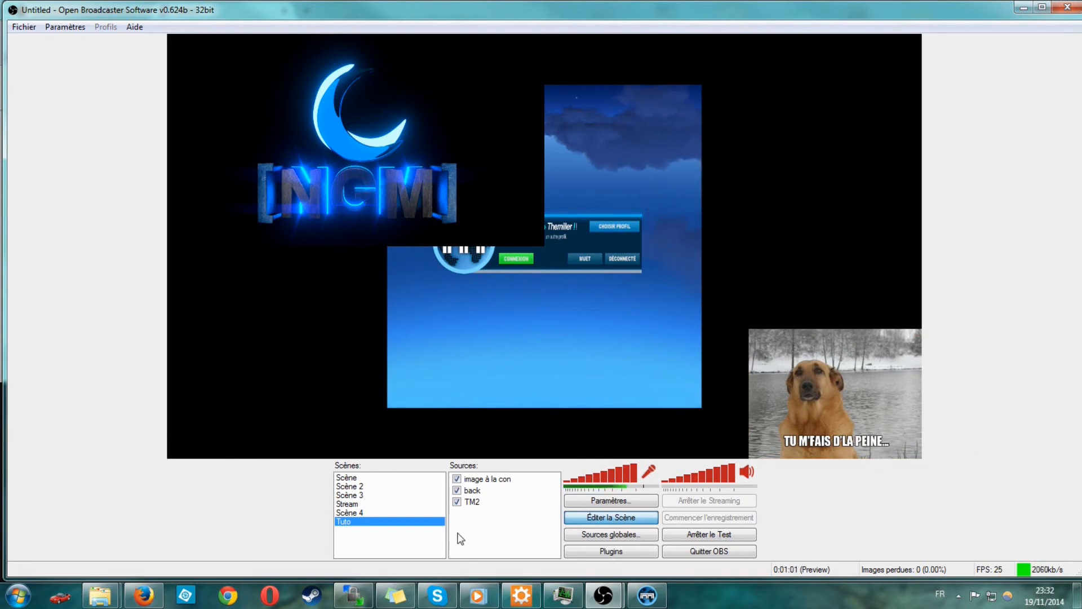
Enlarge the back source with the NGM logo and centre it so that it fills the whole scene
click(481, 491)
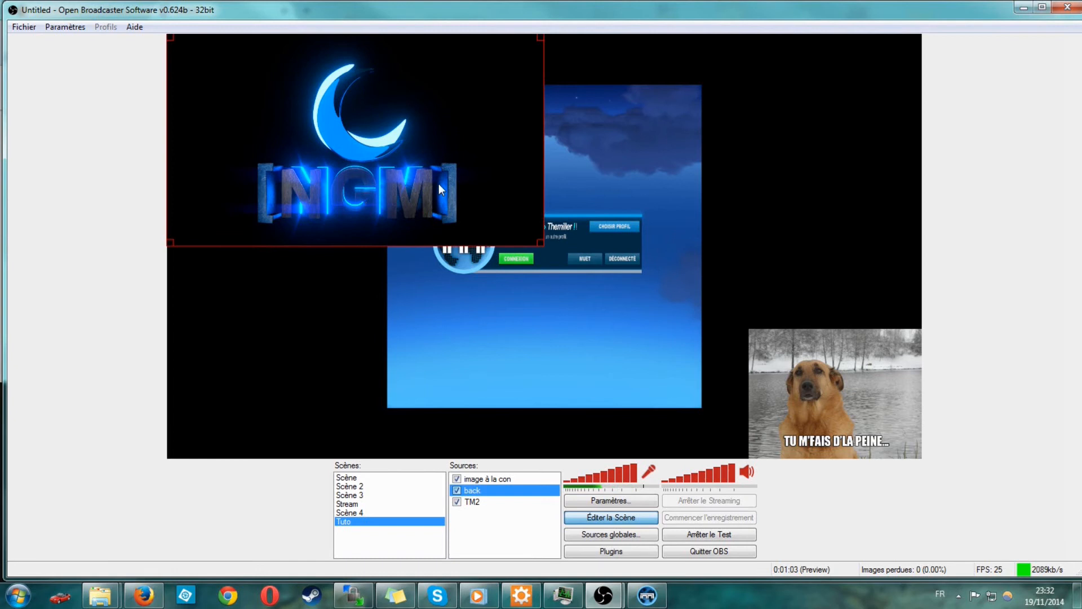
click(651, 203)
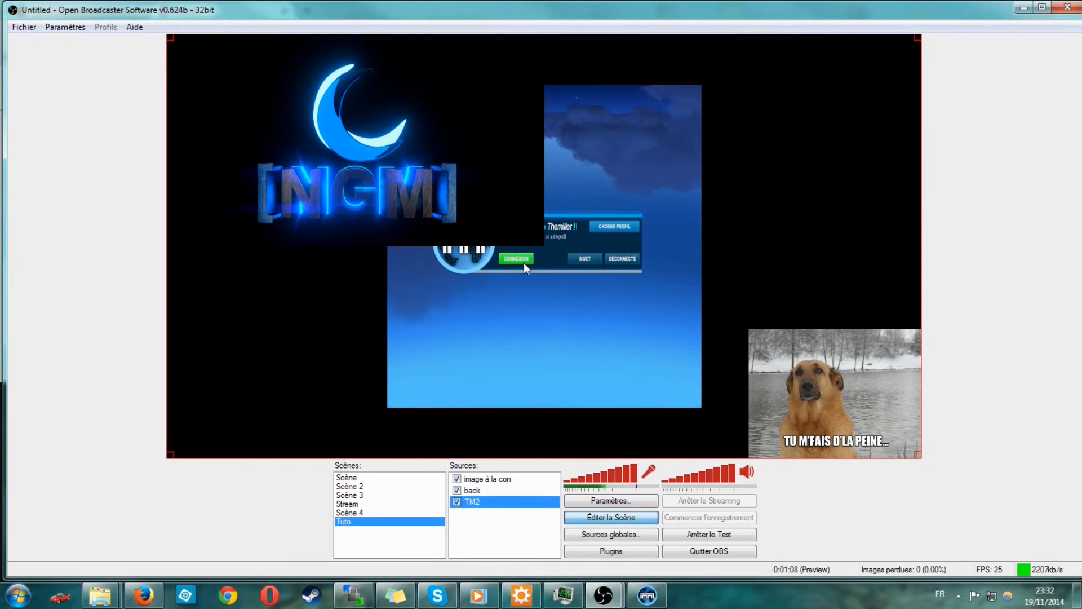
click(477, 141)
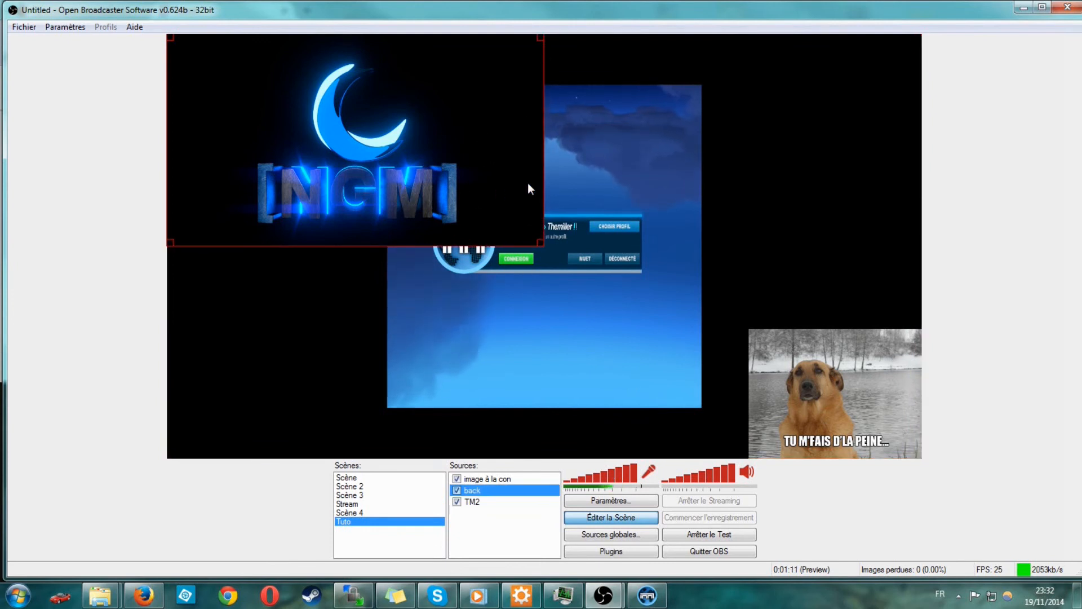
drag(407, 96, 439, 157)
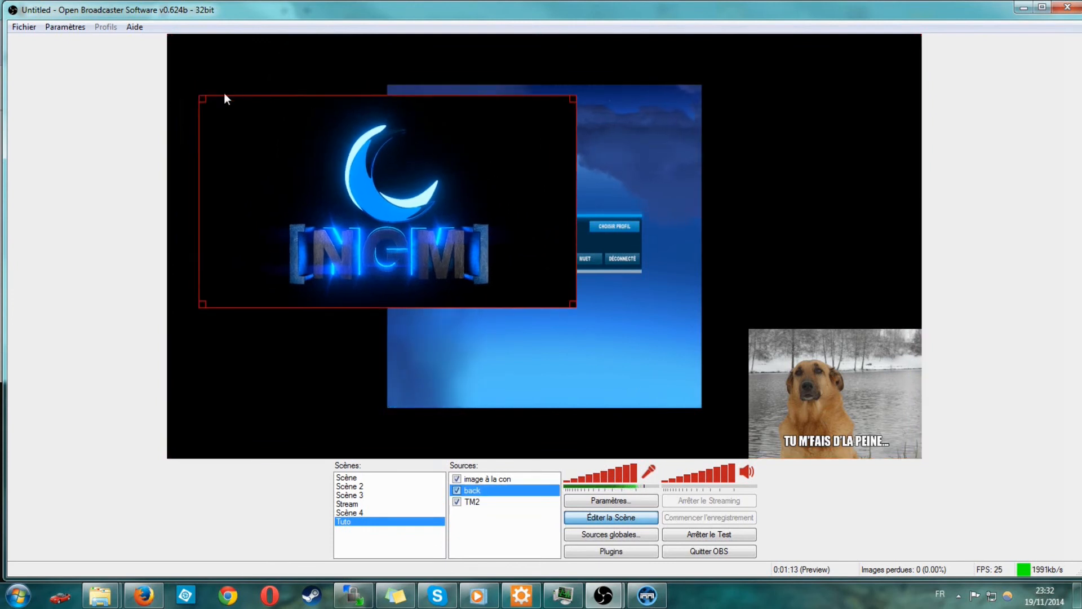
drag(201, 97, 165, 60)
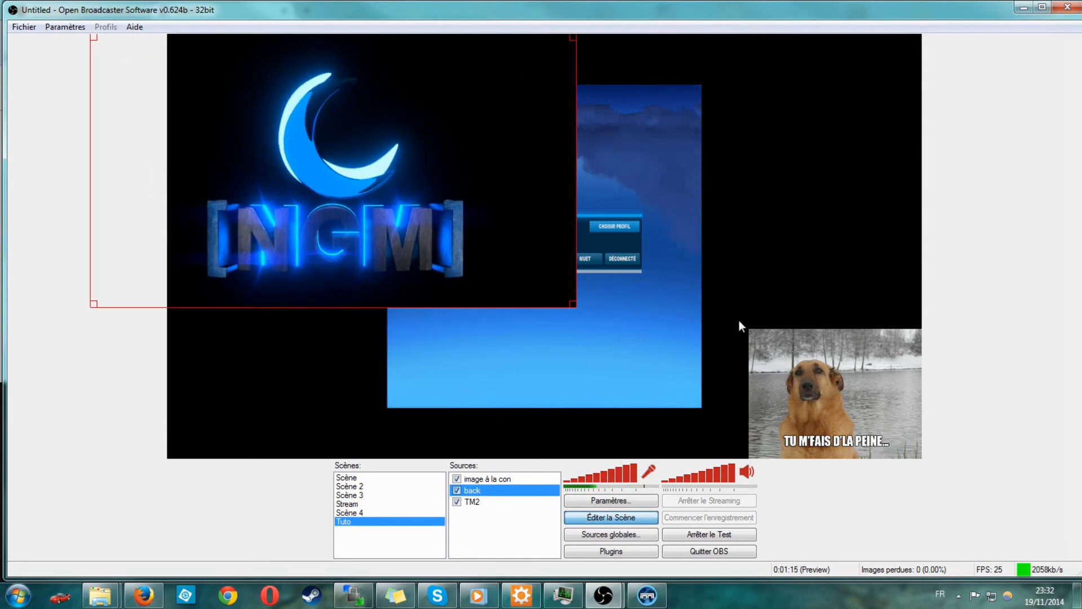
drag(573, 305, 921, 382)
drag(566, 321, 594, 272)
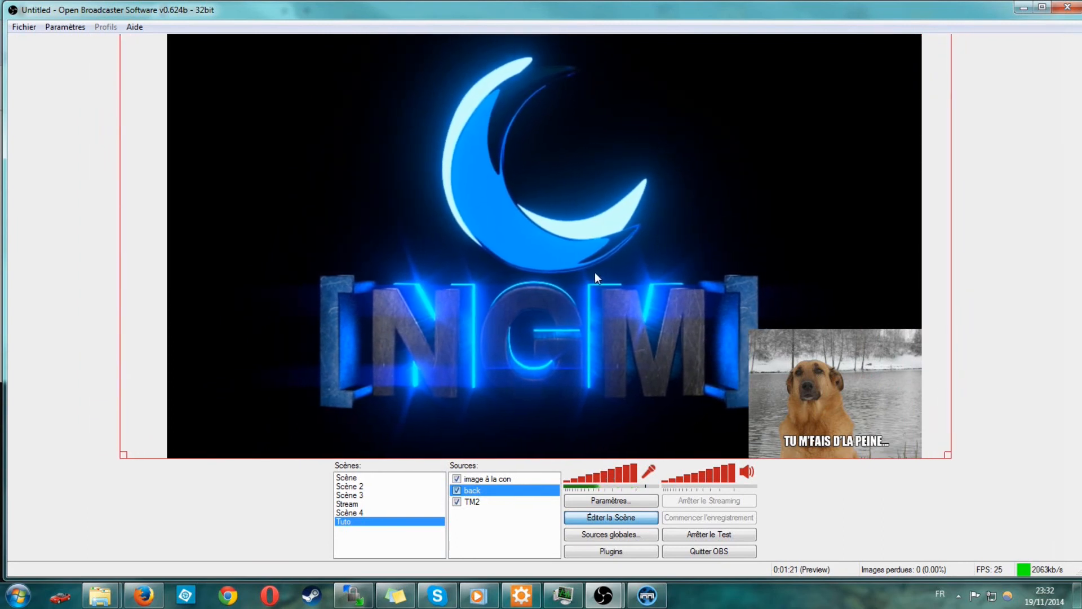
Move the back source down one place in the source order, behind TM2
right_click(497, 491)
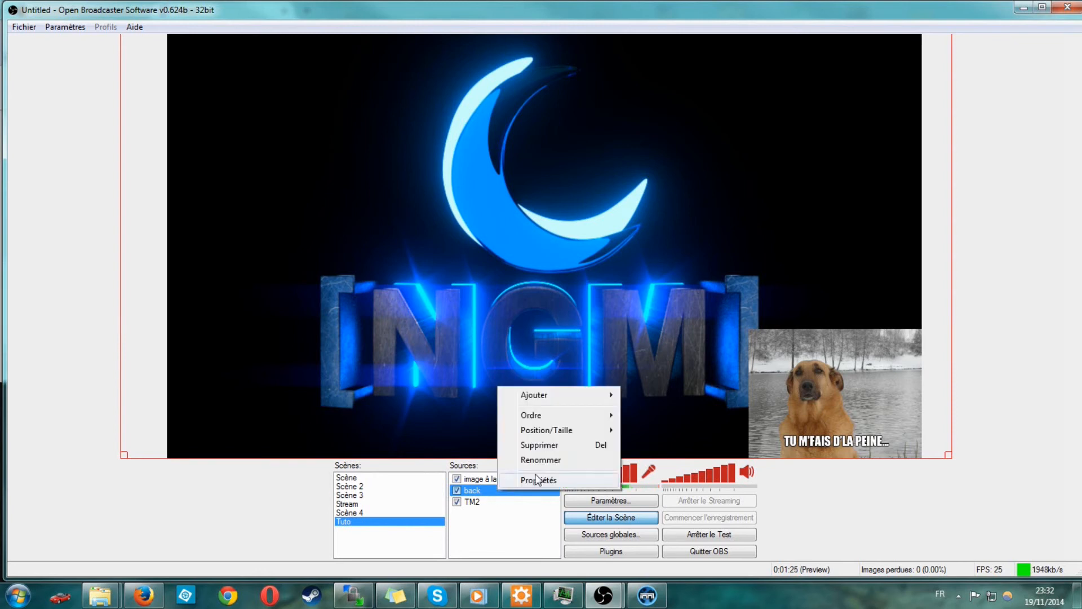
mouse_move(582, 421)
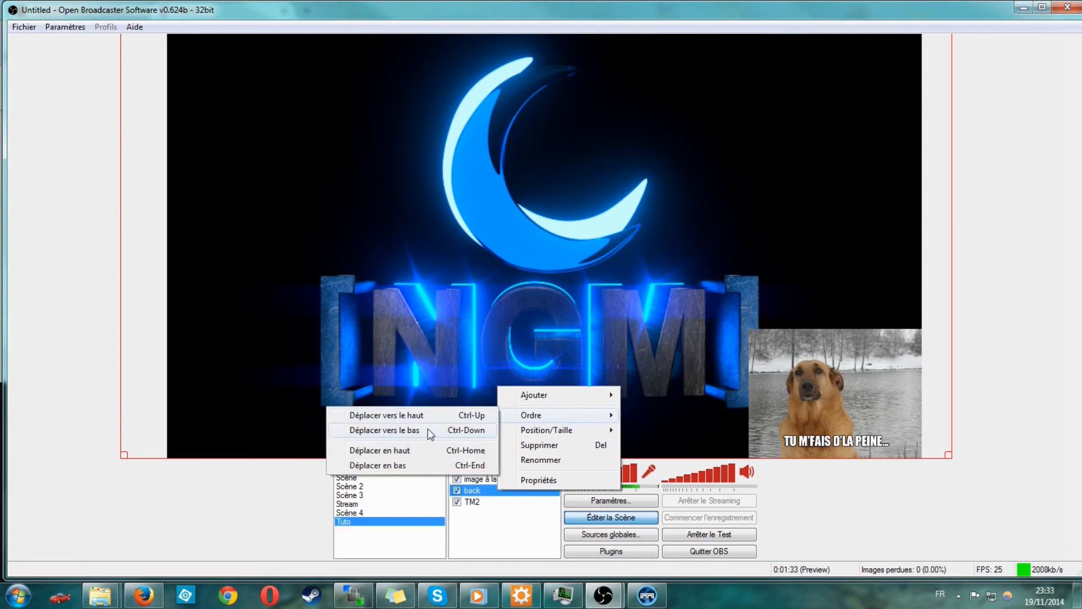
click(431, 433)
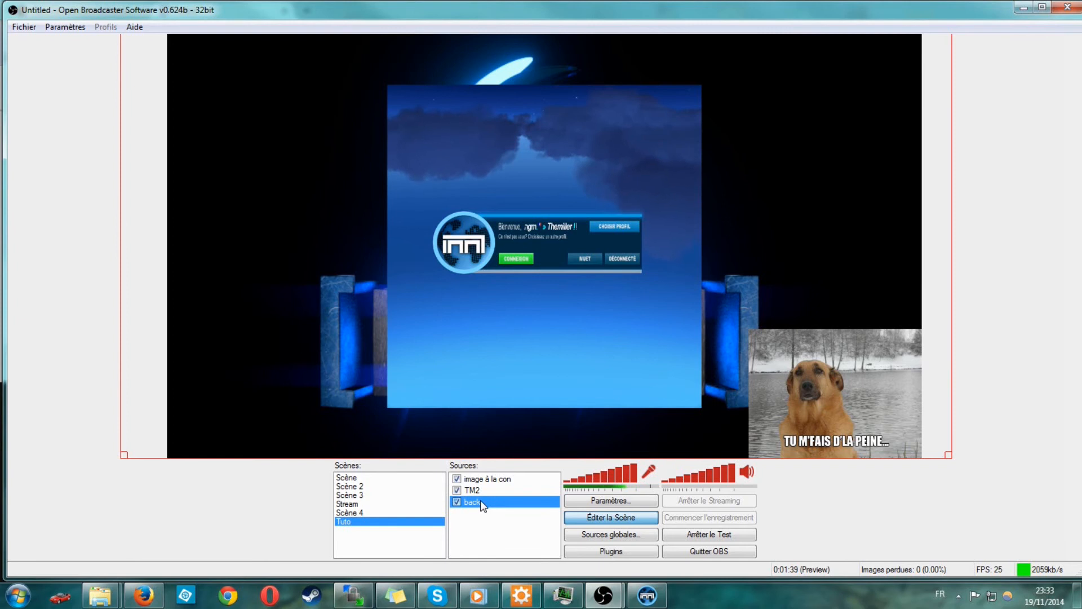
Select the TM2 source, switch ManiaPlanet to full-screen display, and return to OBS
click(503, 479)
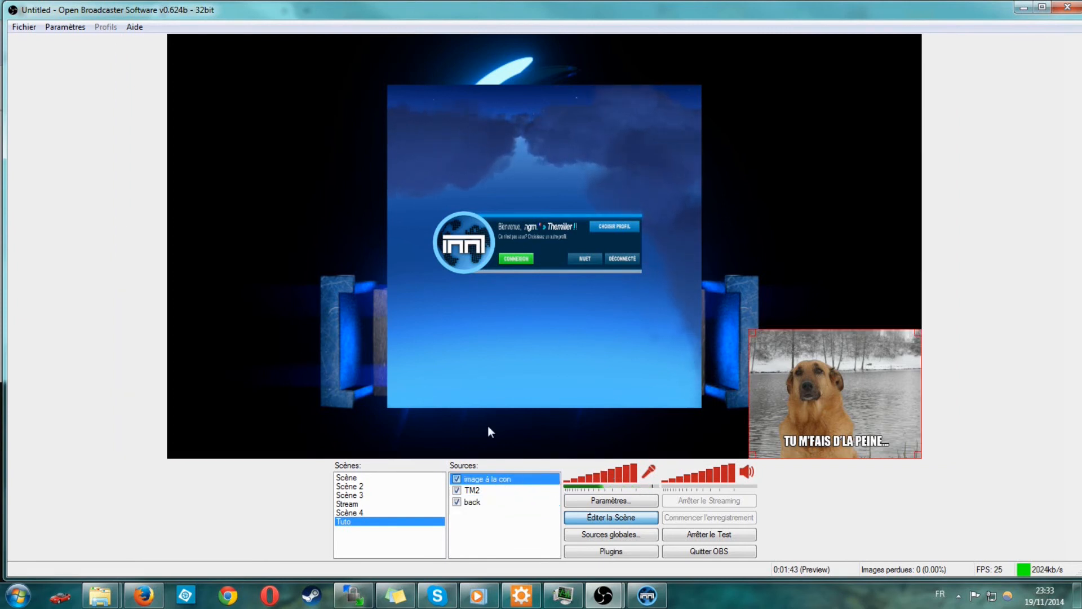
click(476, 491)
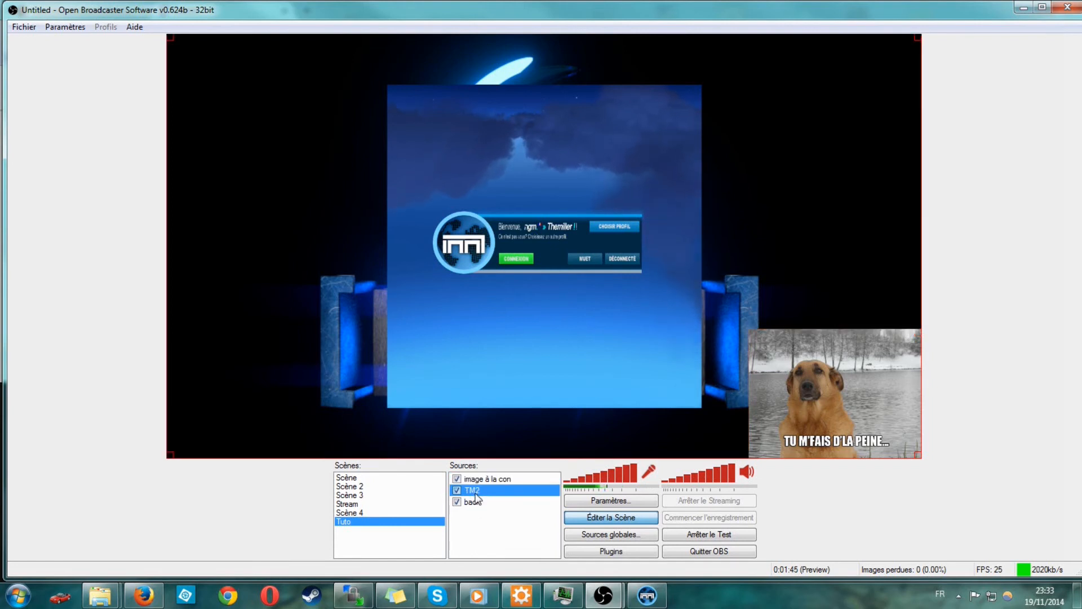
click(648, 597)
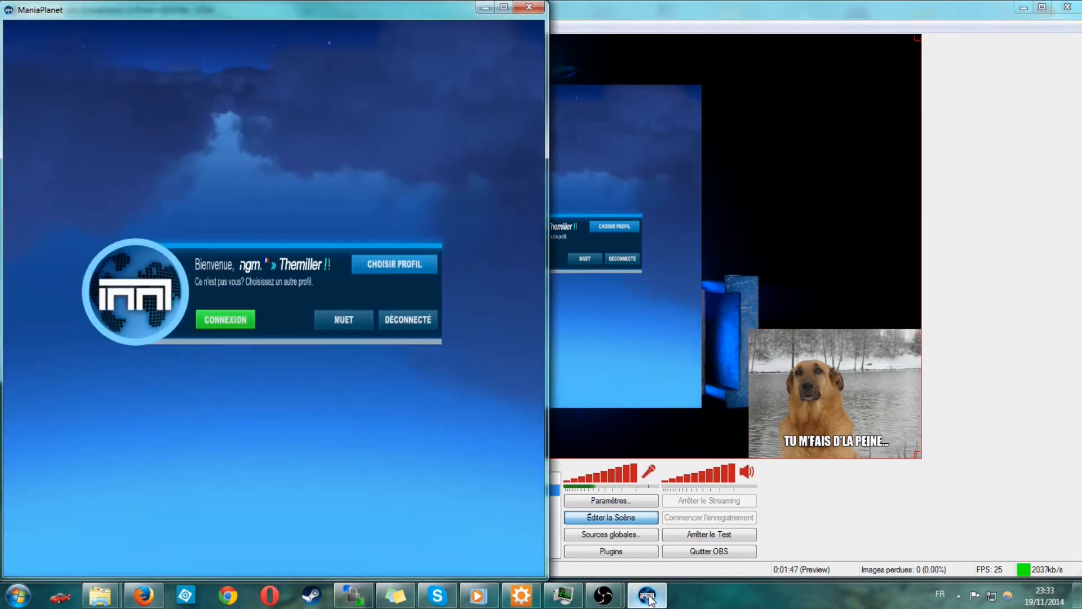
key(alt+Return)
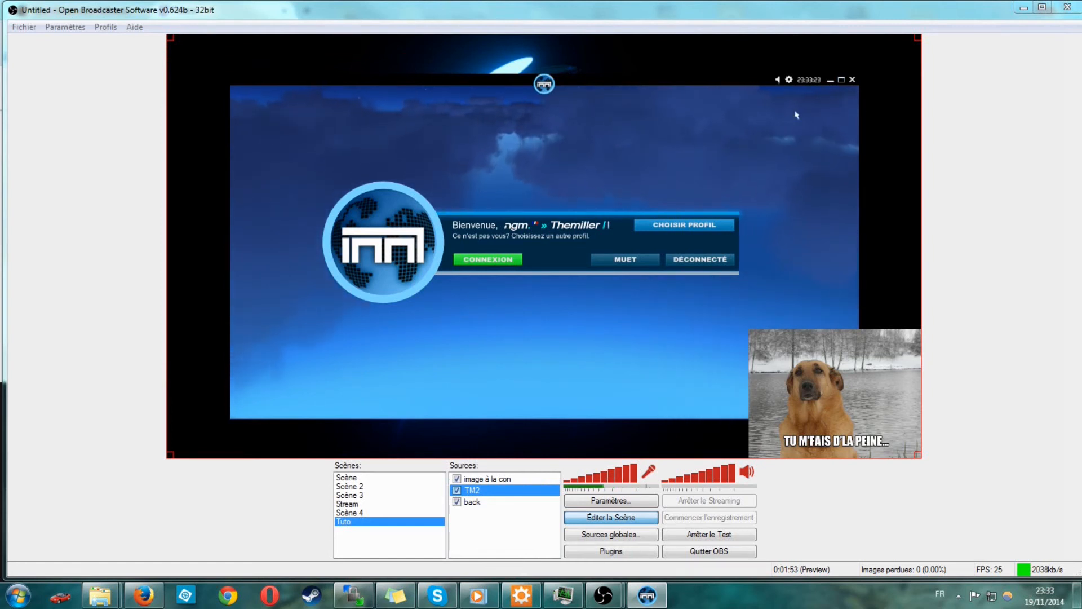
key(alt+Return)
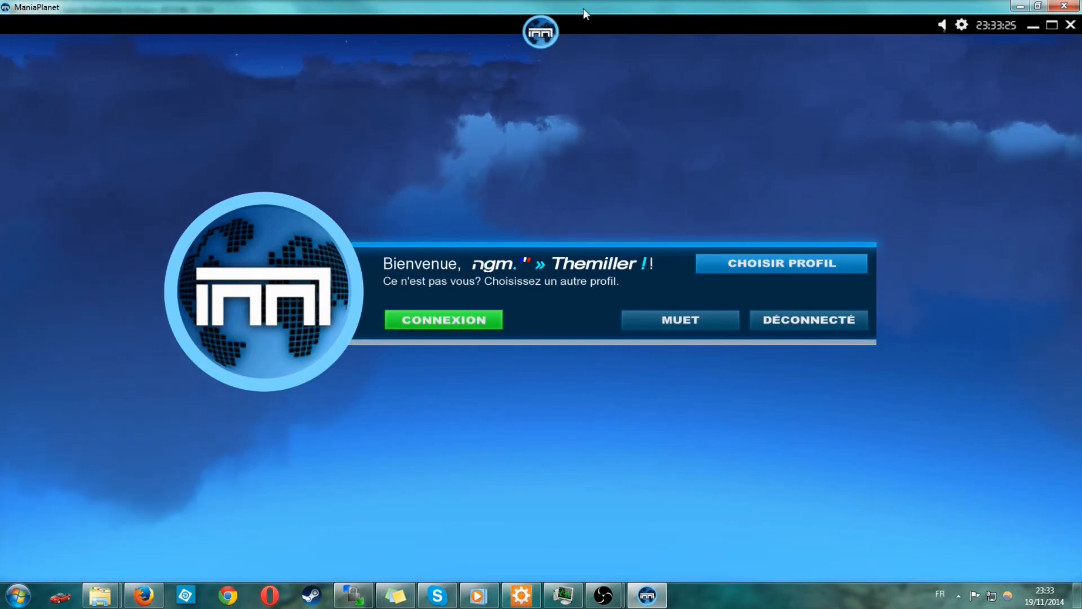
key(alt+Return)
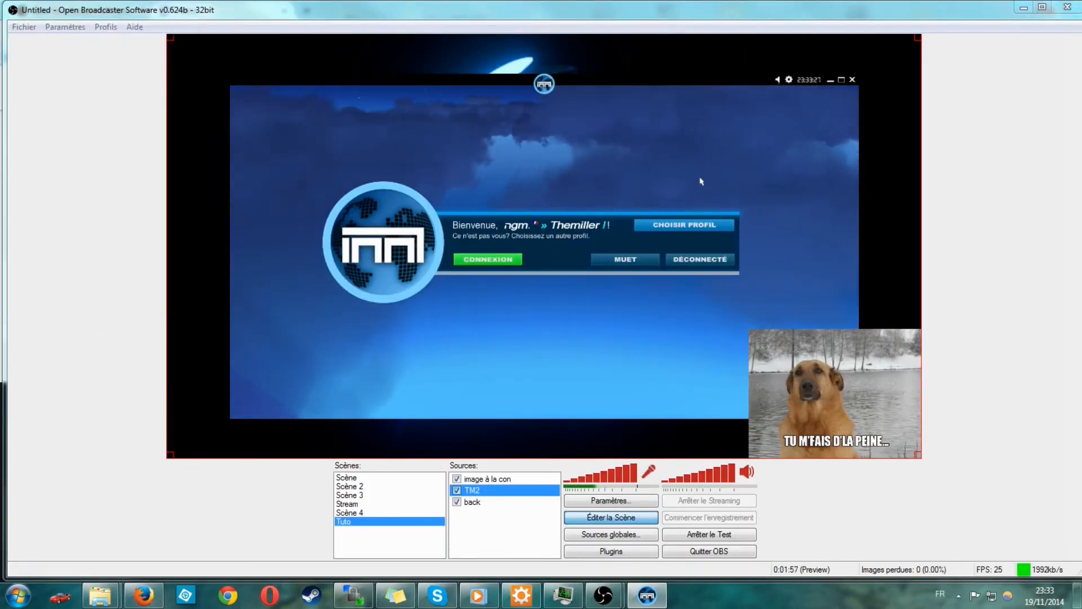
click(345, 126)
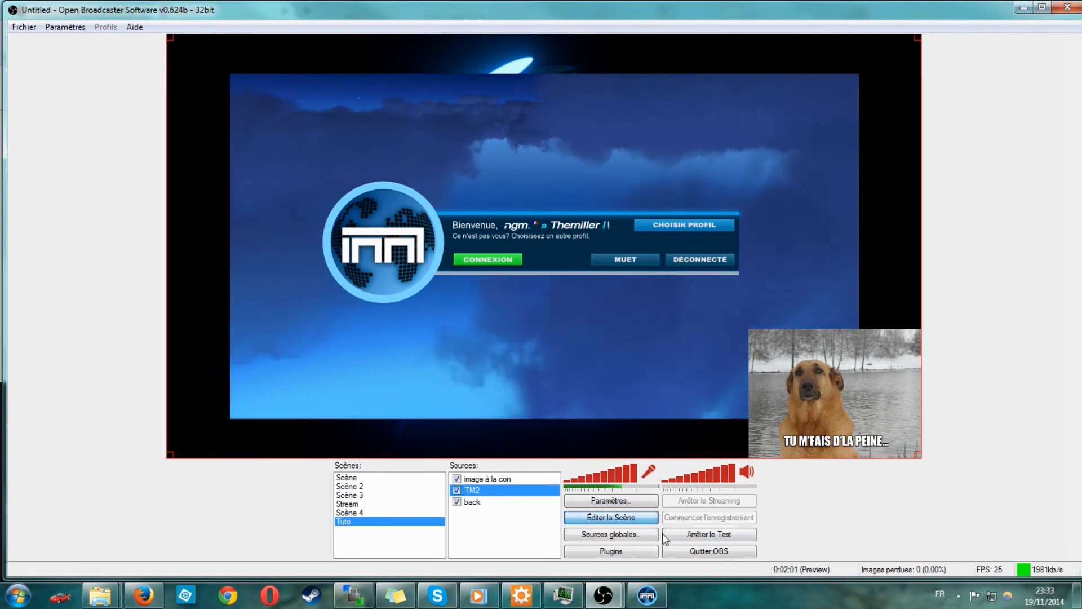
Enlarge and reposition the TM2 source so that the game picture covers the scene behind the dog image
click(605, 515)
click(604, 515)
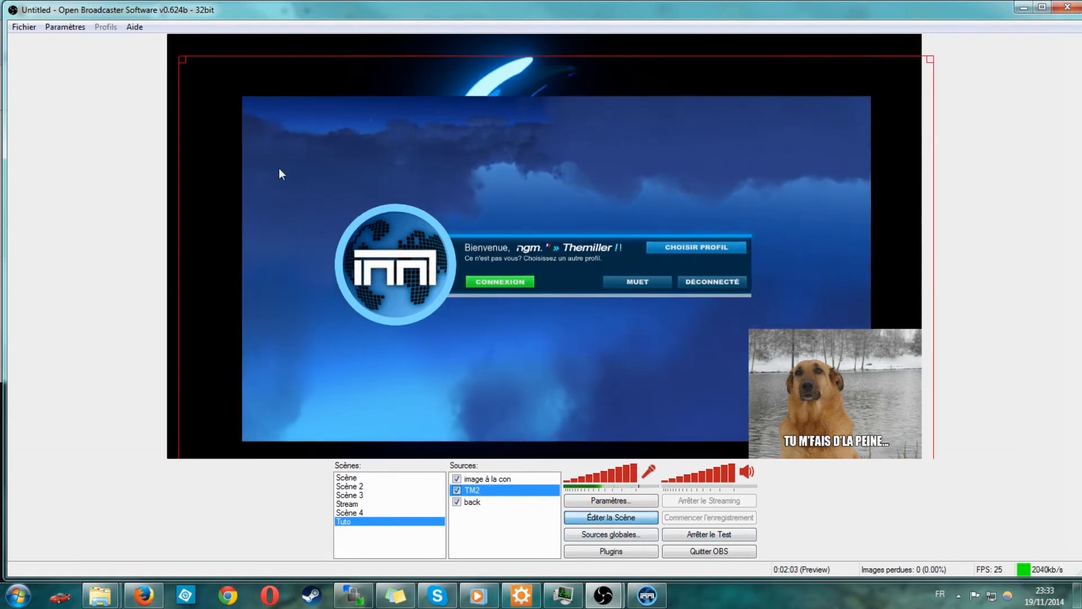
drag(183, 60, 79, 19)
drag(666, 311, 592, 234)
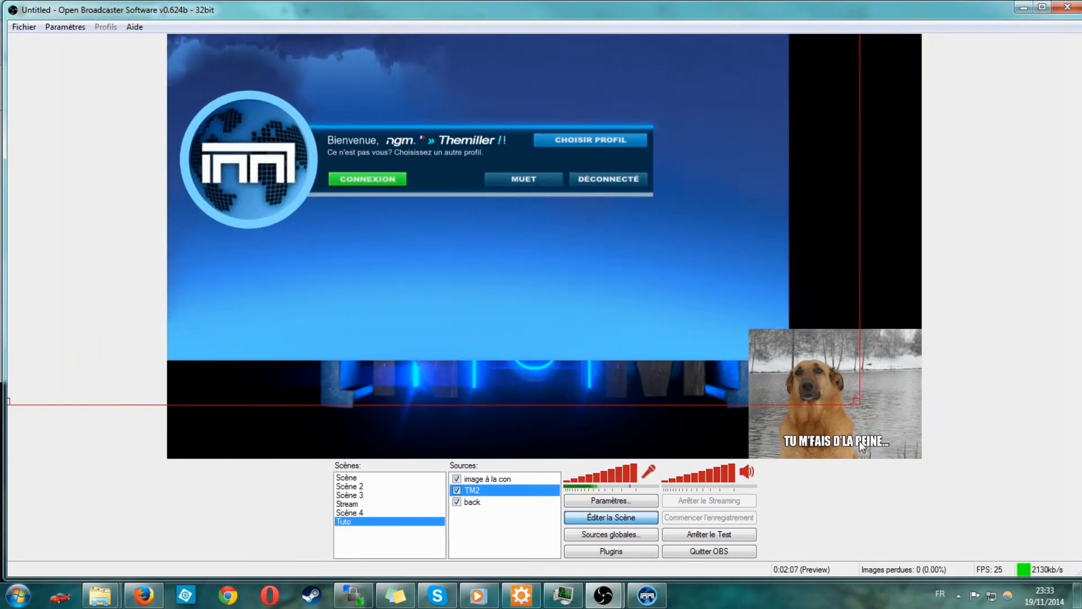
drag(858, 404, 959, 458)
drag(594, 268, 659, 314)
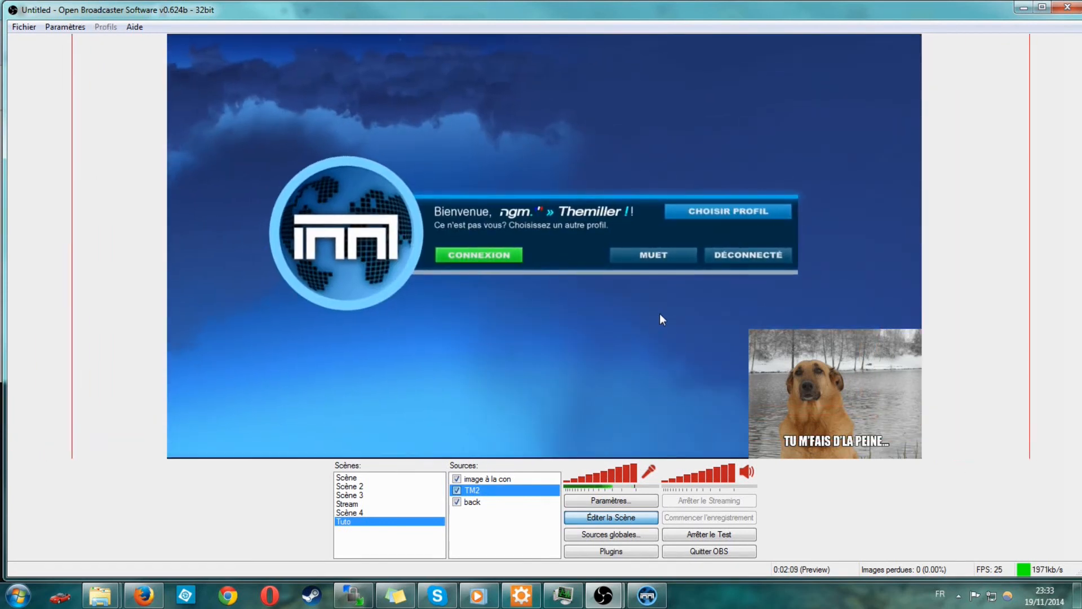
Fit the TM2 source to the scene with the Étirer à l'écran position/size option
right_click(509, 491)
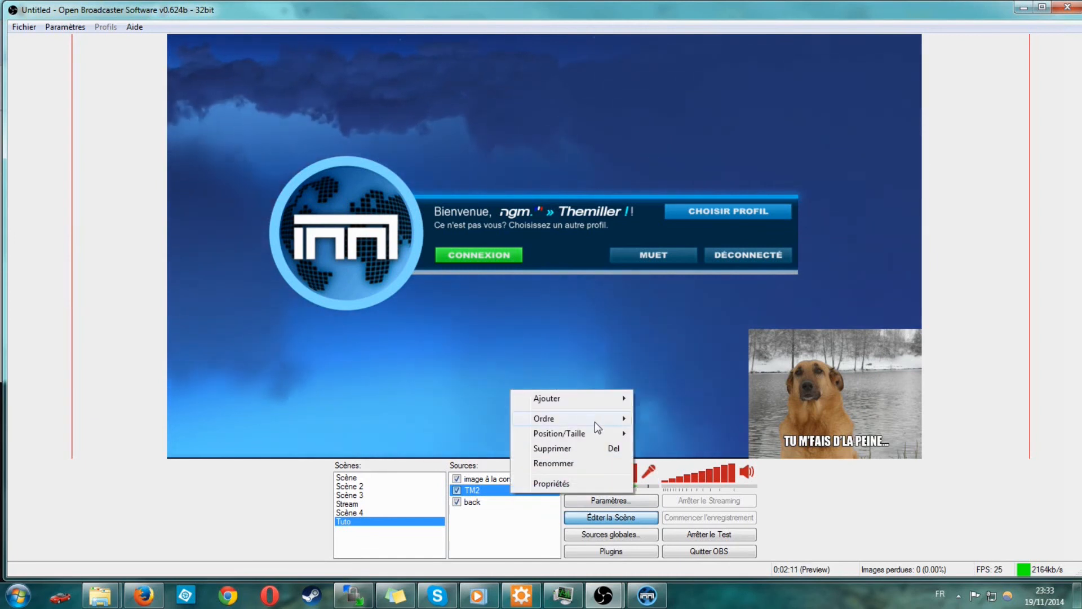
mouse_move(598, 435)
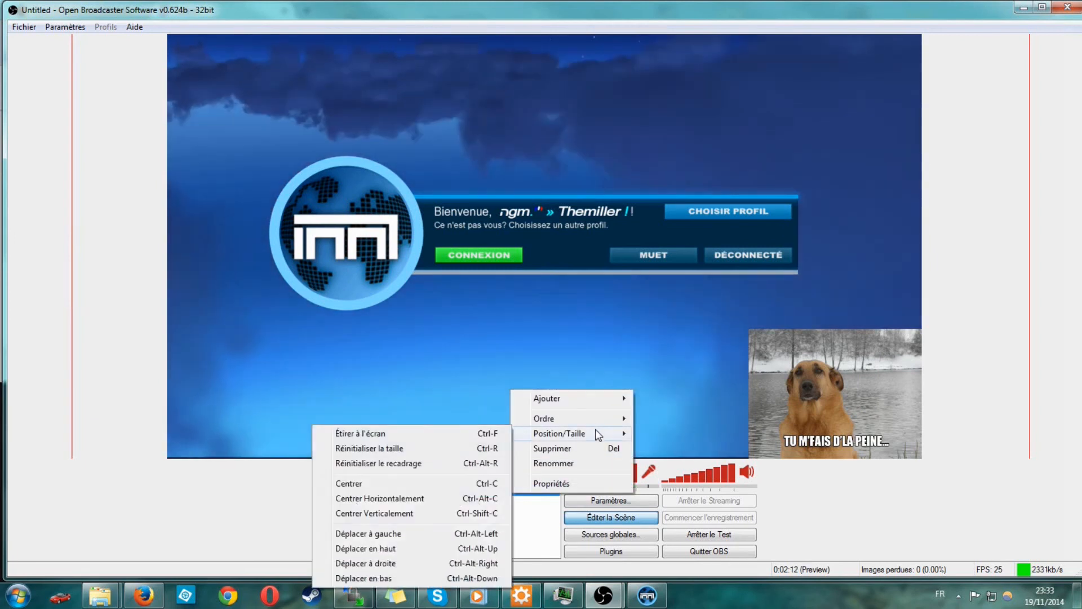
click(409, 435)
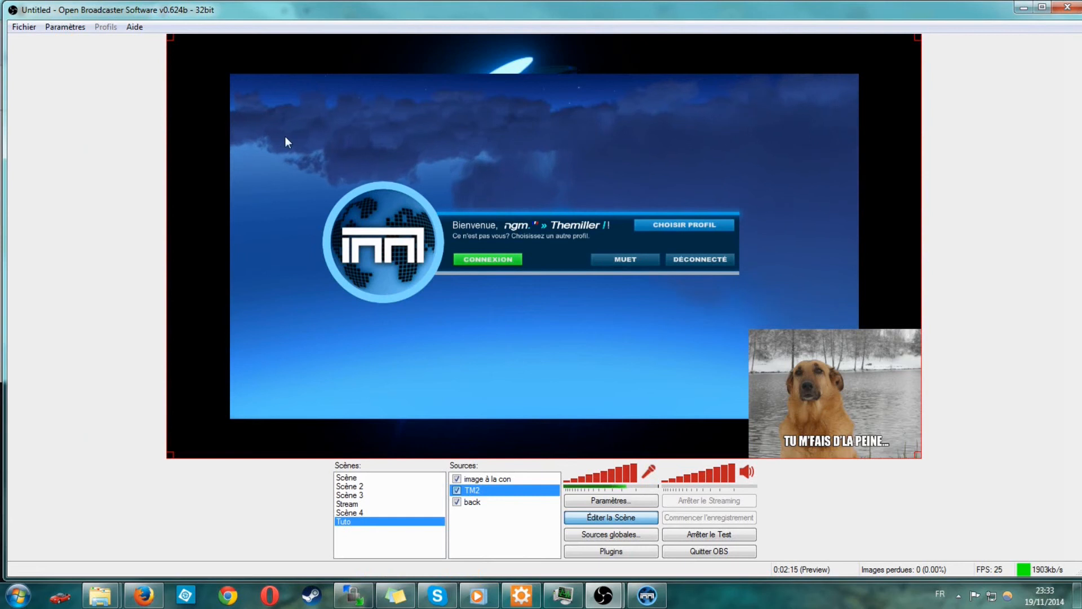
right_click(493, 490)
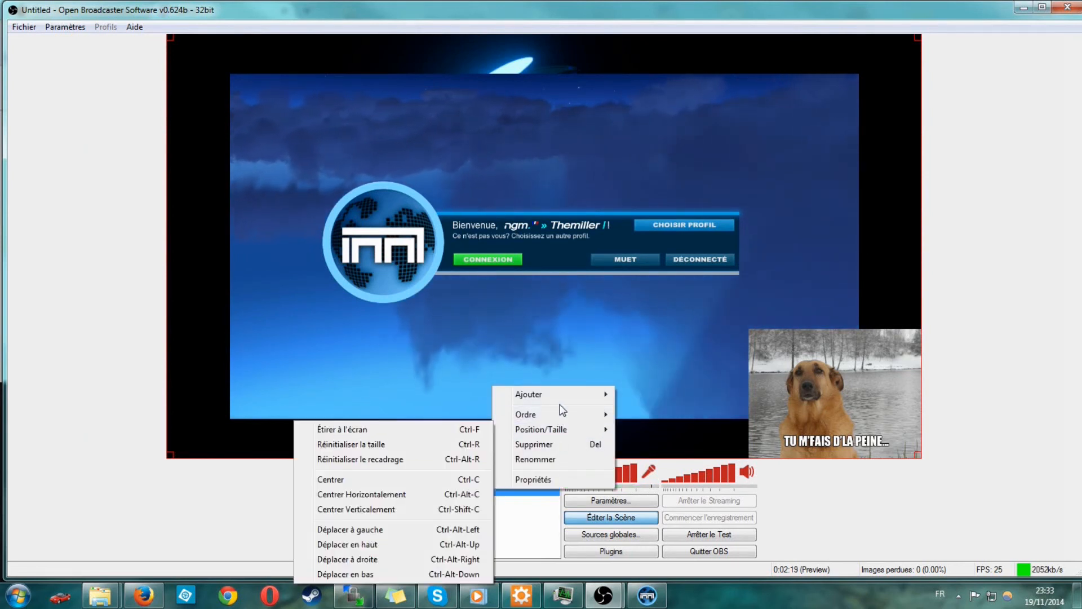
mouse_move(561, 429)
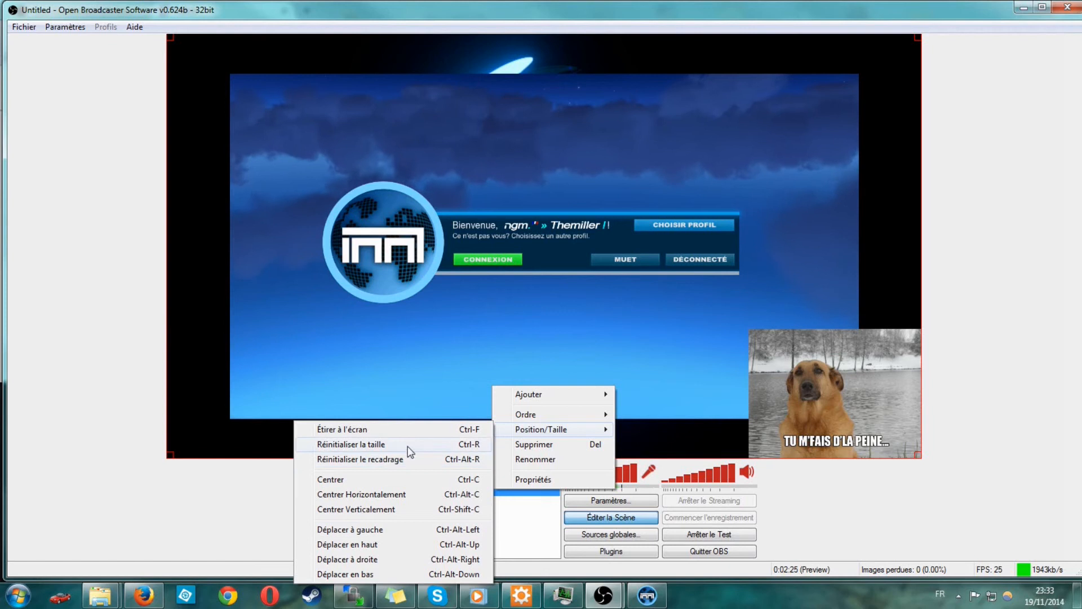
click(506, 488)
right_click(493, 488)
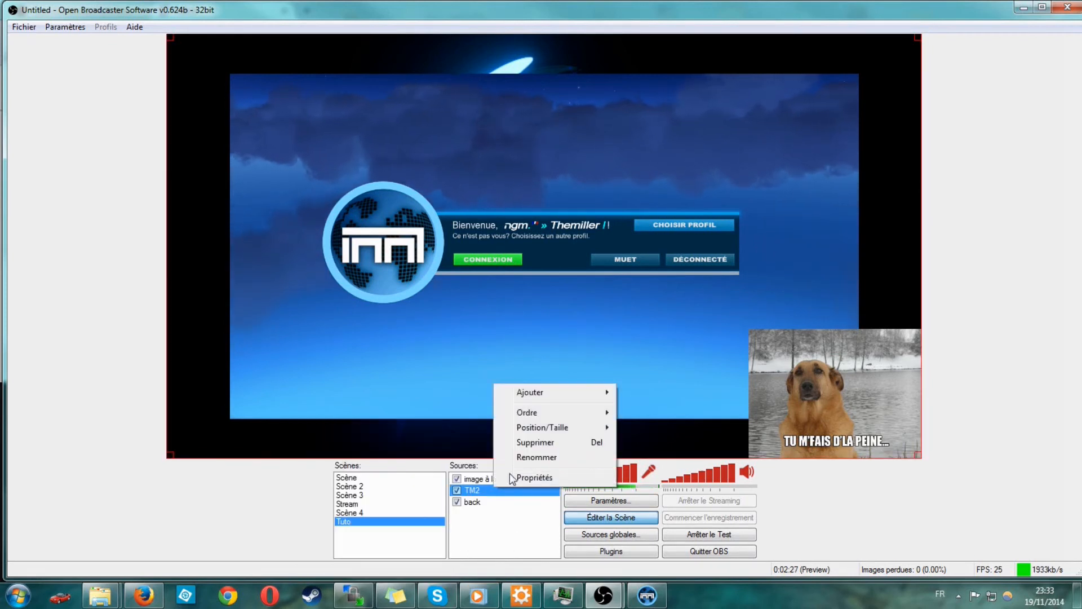
mouse_move(544, 408)
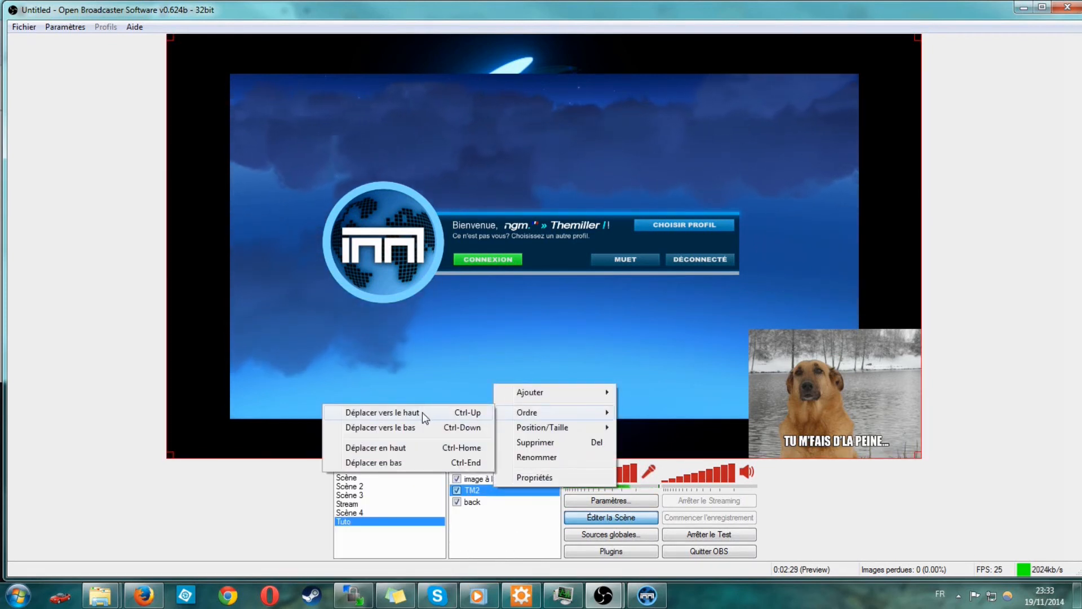
click(345, 327)
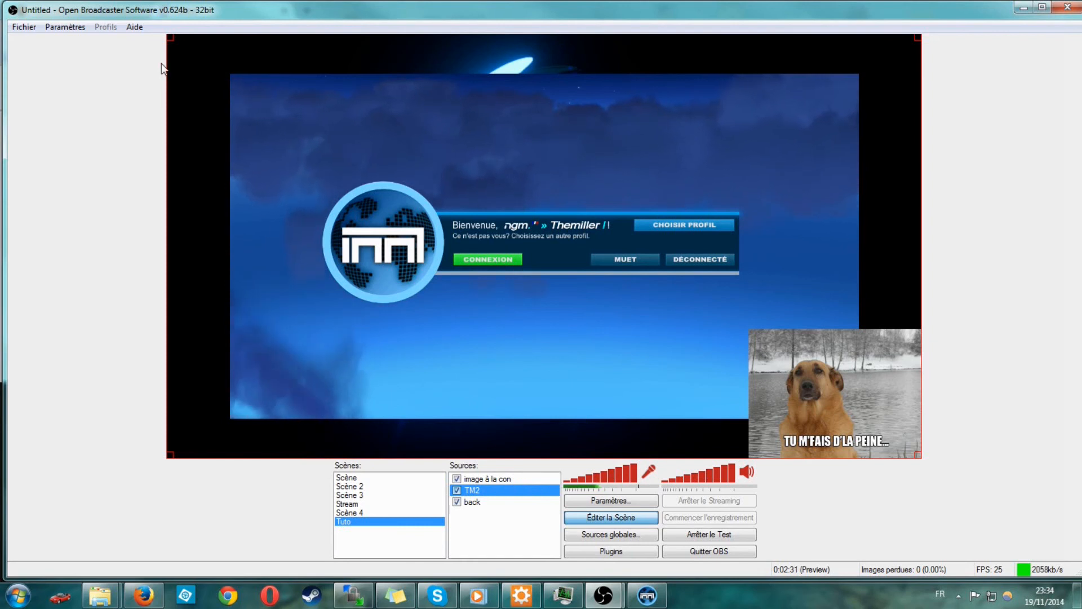
Enlarge and reposition the TM2 source so that the game picture fills the scene, and finish editing the scene
drag(167, 37, 94, 34)
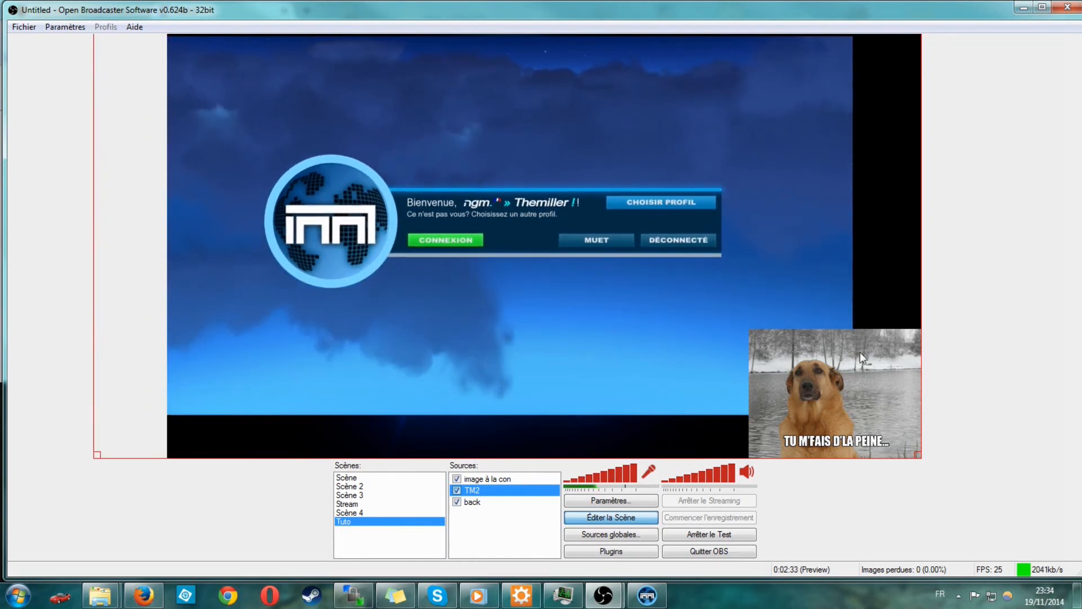
drag(917, 455, 1004, 484)
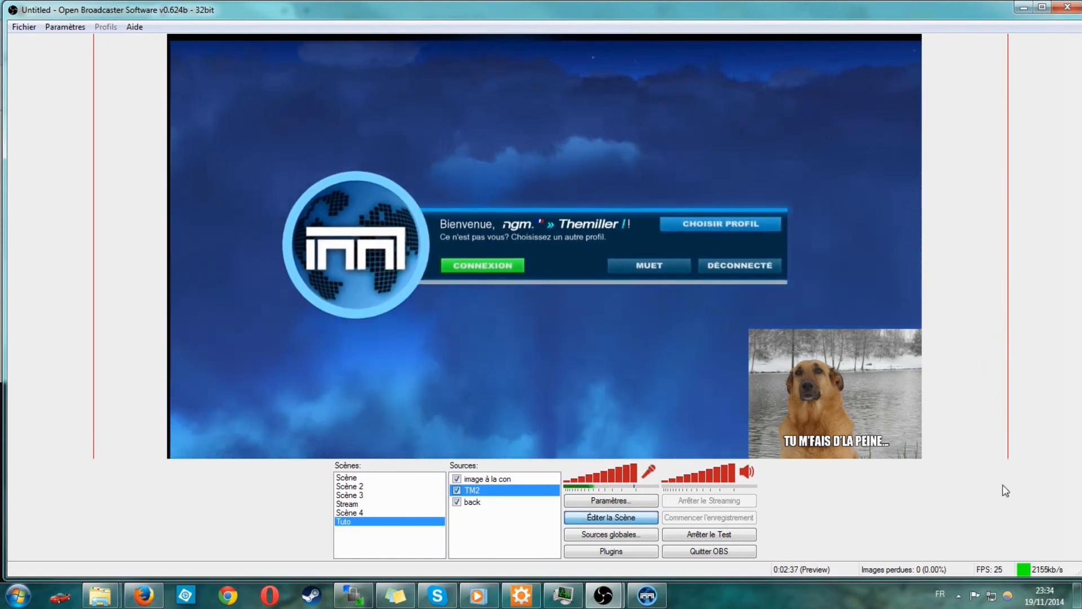
drag(392, 412, 389, 412)
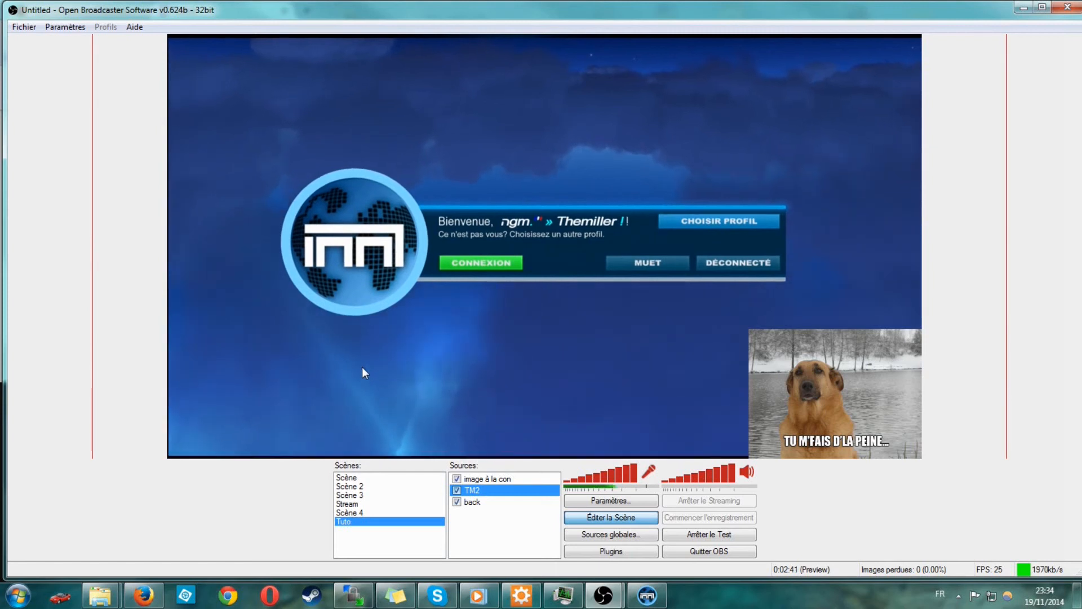
click(628, 518)
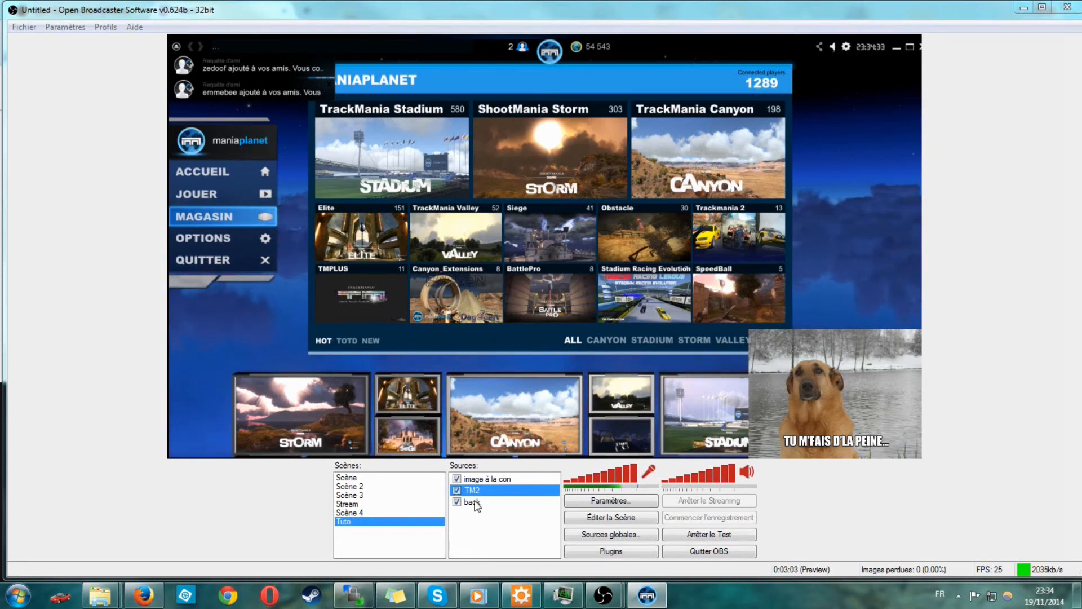
Hide the TM2 source and show it again, then do the same with the image à la con source
click(457, 490)
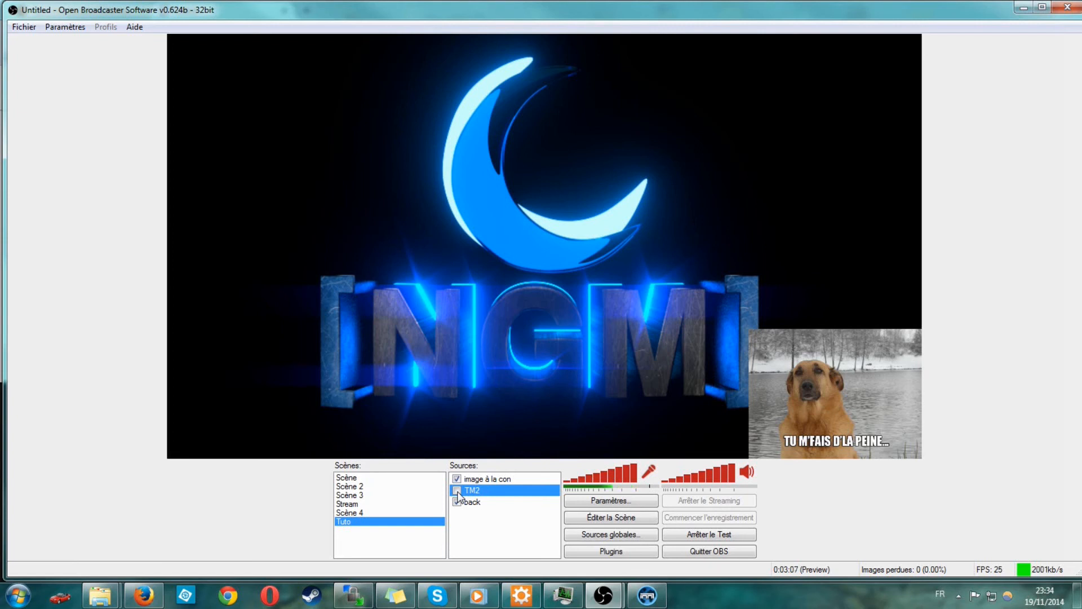
click(457, 490)
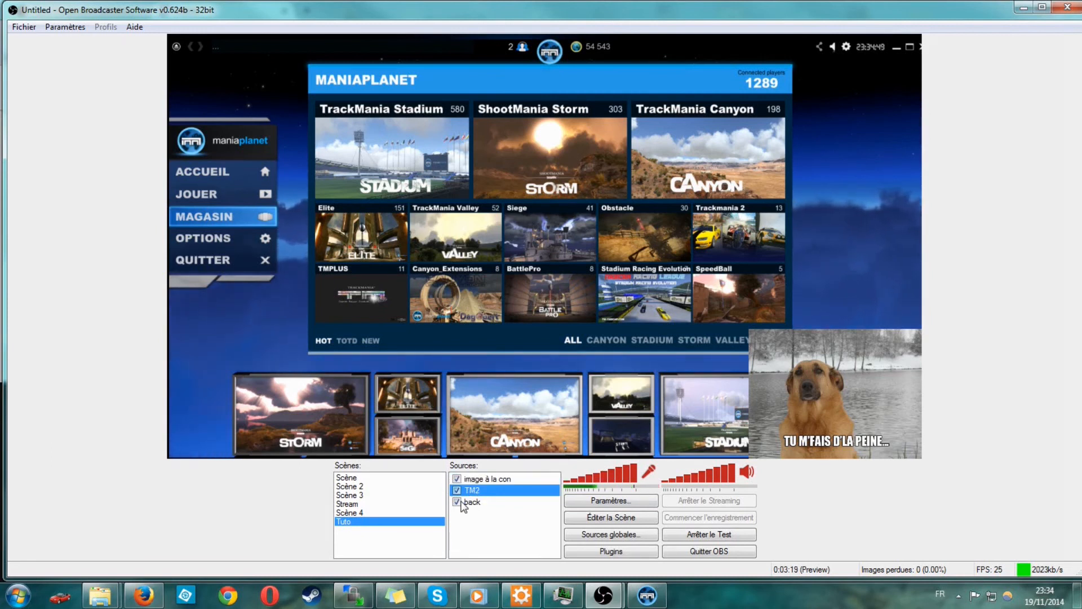
click(470, 483)
click(457, 480)
click(457, 480)
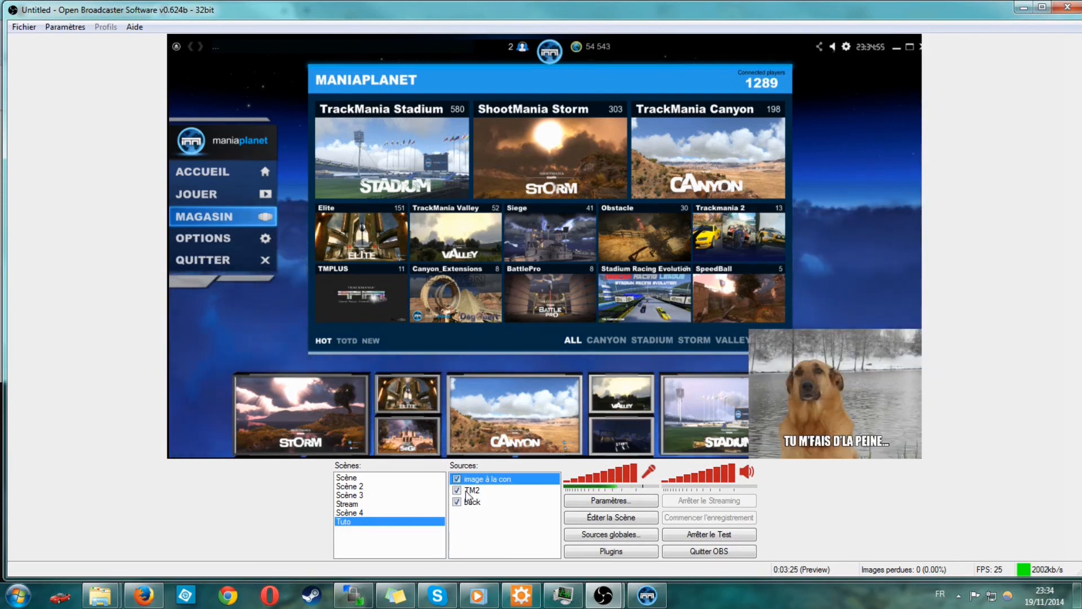
Launch TrackMania United Forever, shift its window slightly, and return to OBS
click(66, 596)
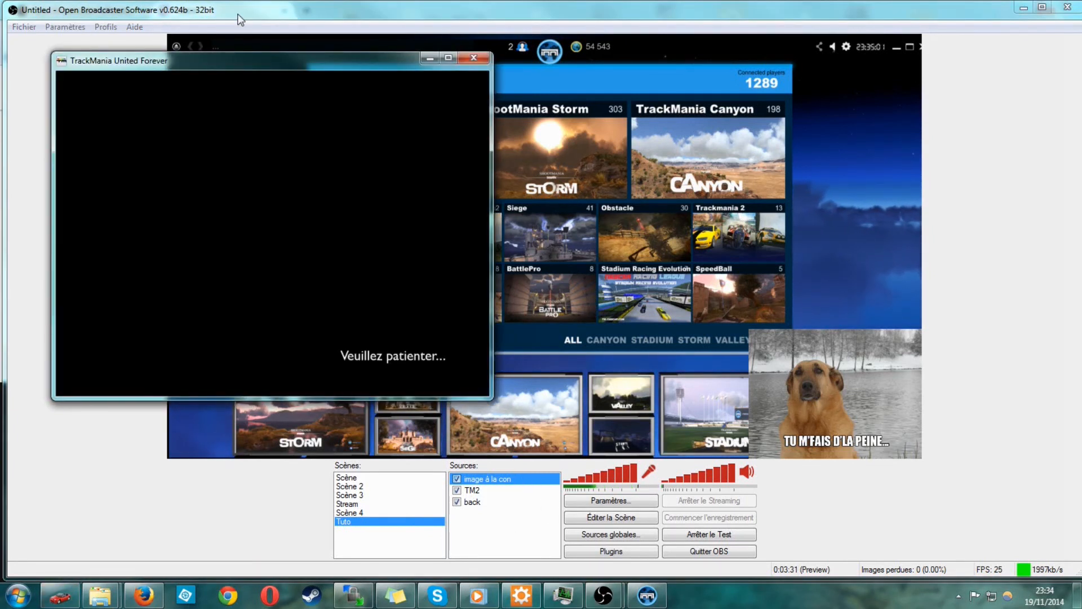
mouse_move(275, 60)
mouse_down()
mouse_move(299, 74)
mouse_move(265, 77)
mouse_up()
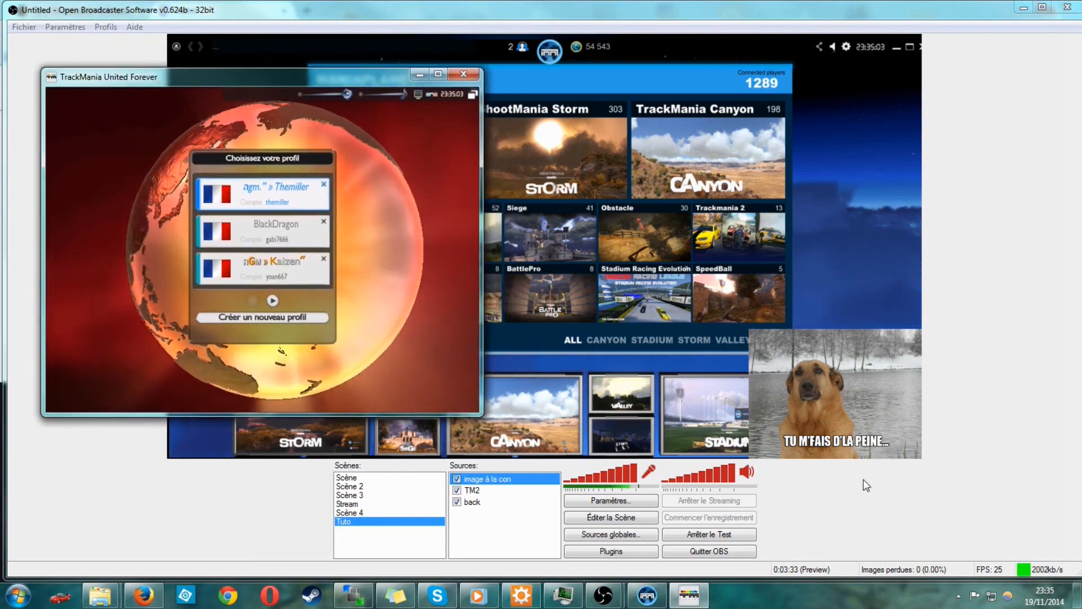
click(864, 480)
Add a game capture source named tm1 to the Tuto scene, capturing the TrackMania United Forever application
click(408, 502)
right_click(475, 524)
click(376, 522)
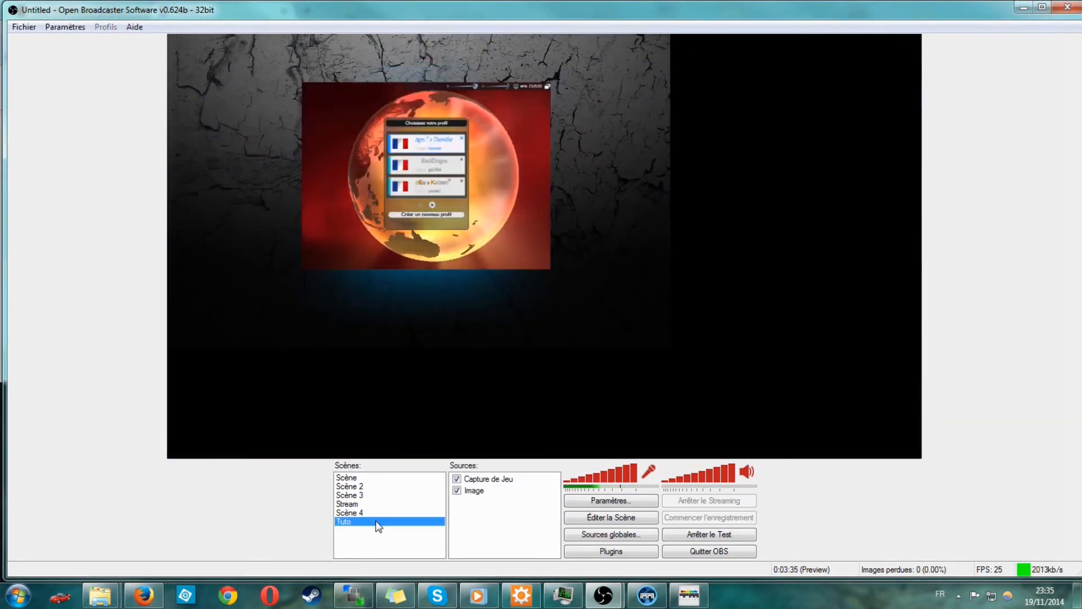
mouse_move(545, 553)
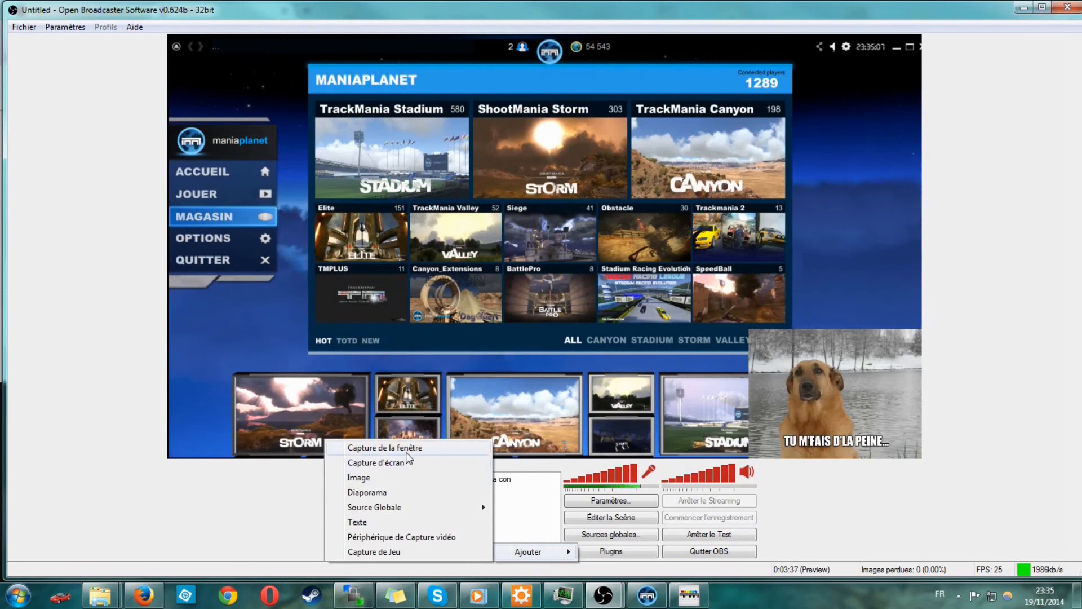
click(398, 549)
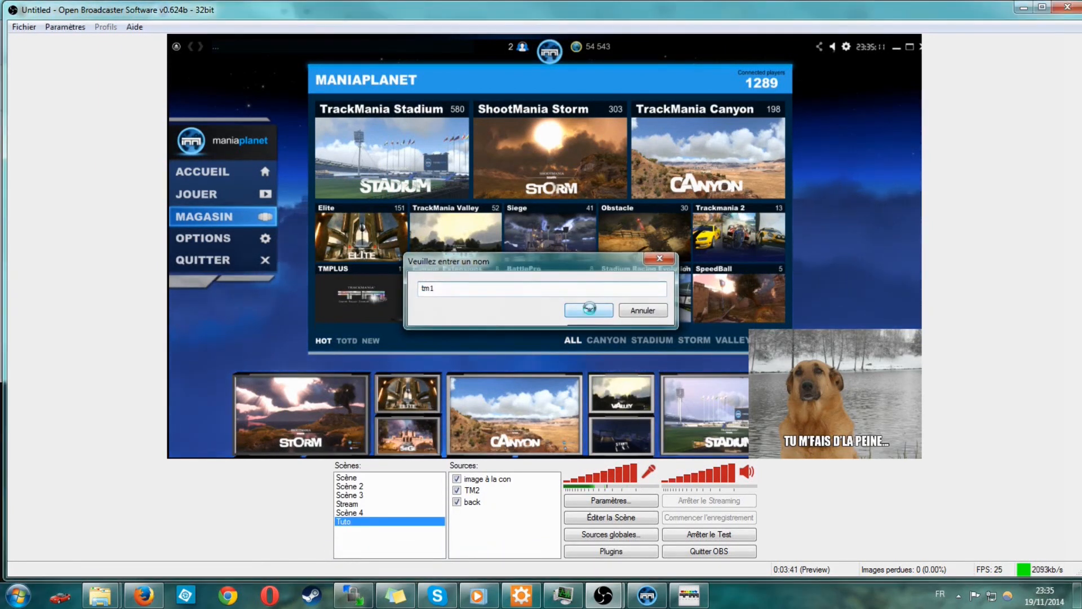
click(589, 311)
click(463, 351)
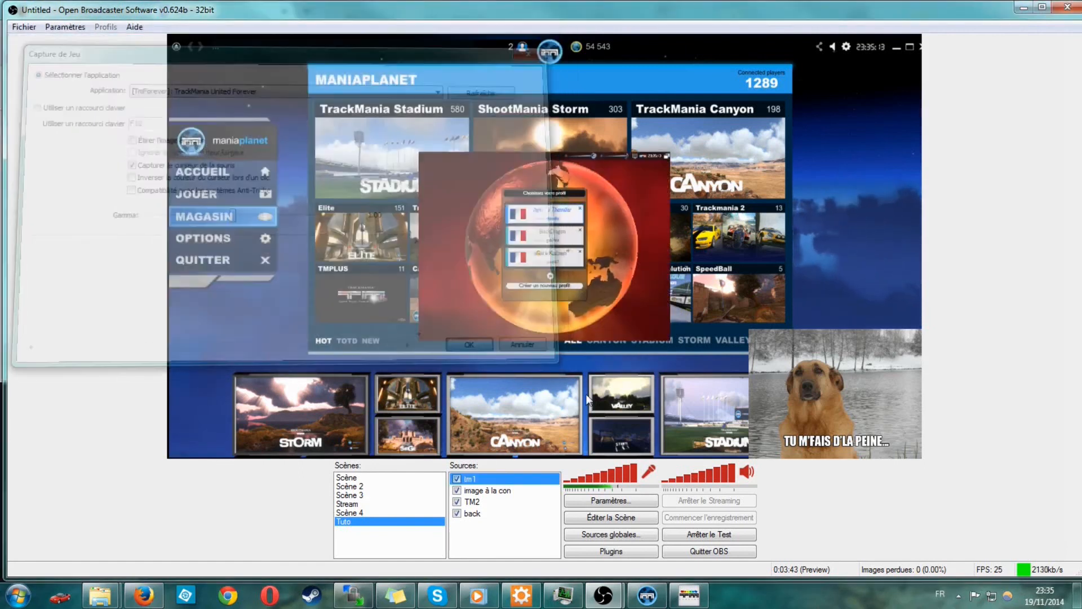
Switch TrackMania to full-screen display, then enlarge and reposition the tm1 source in OBS so that the game picture fills the scene
click(692, 589)
drag(325, 78, 0, 73)
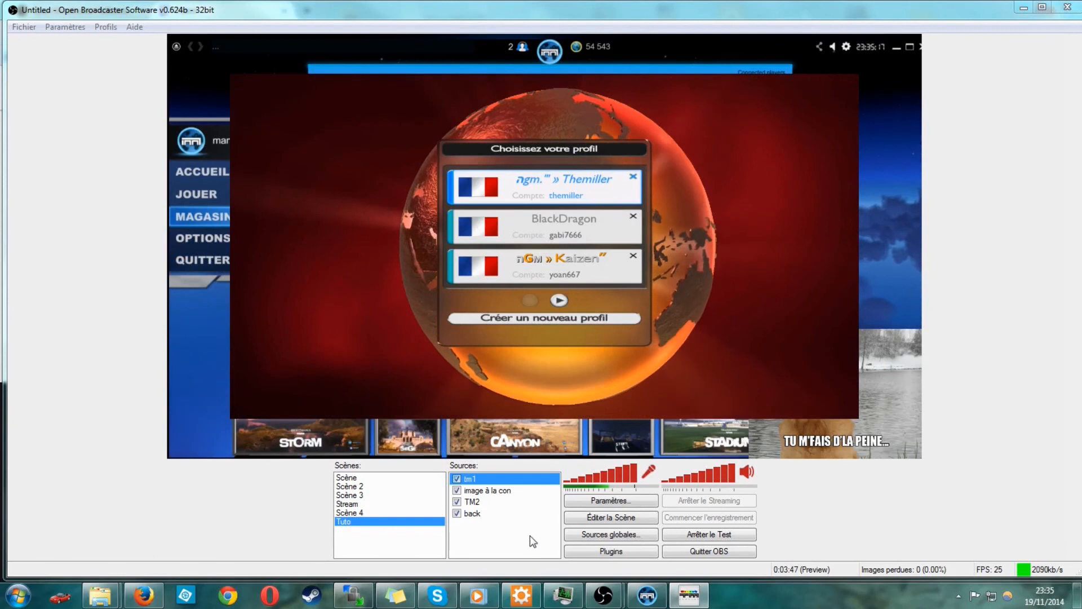
click(603, 517)
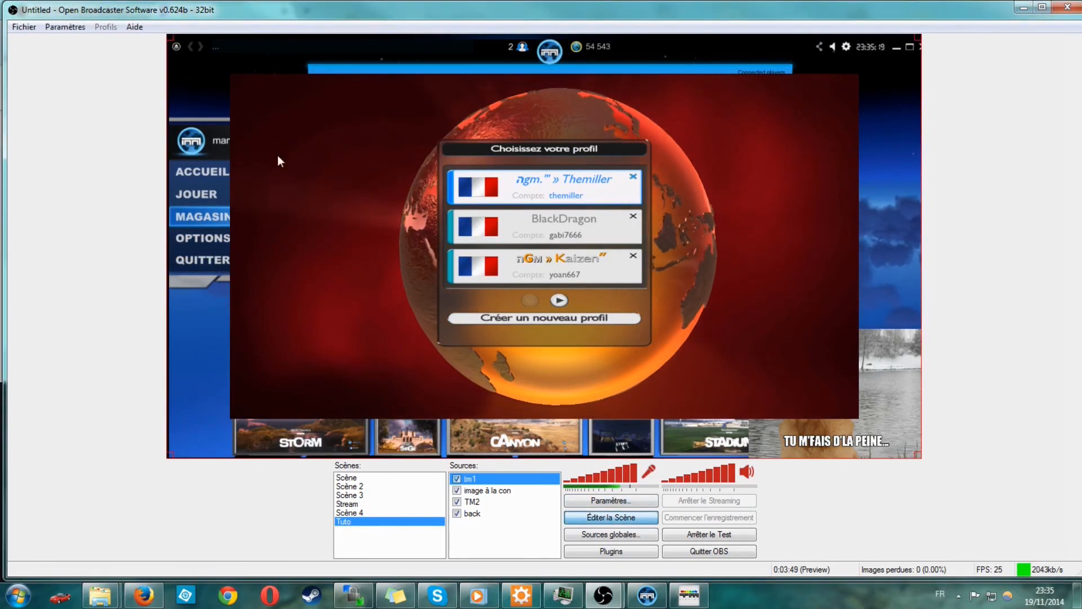
drag(292, 109, 293, 127)
drag(172, 56, 109, 1)
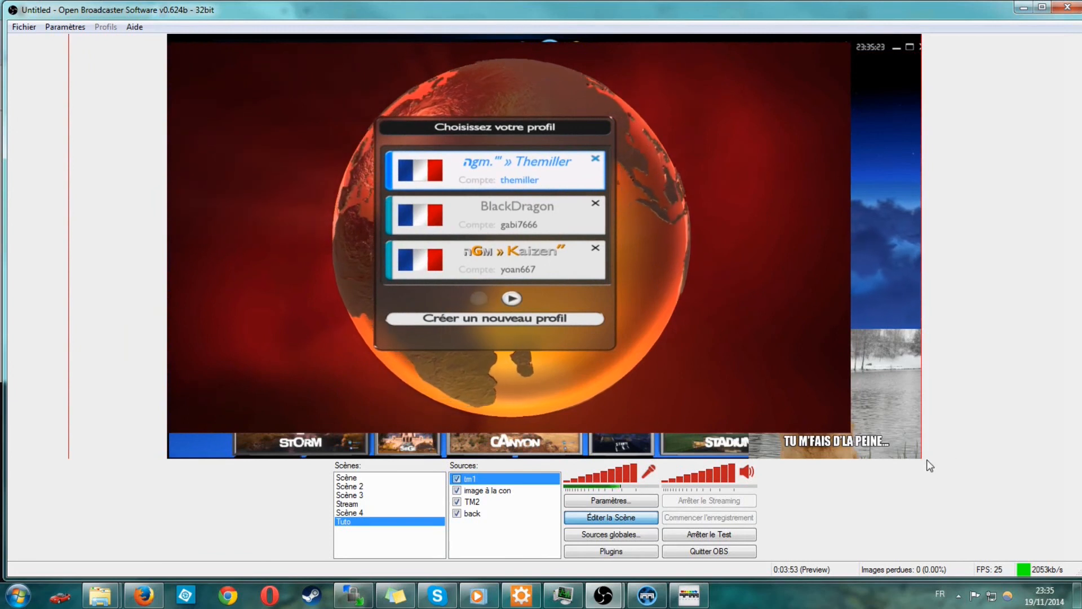
drag(924, 460, 970, 469)
drag(707, 294, 757, 333)
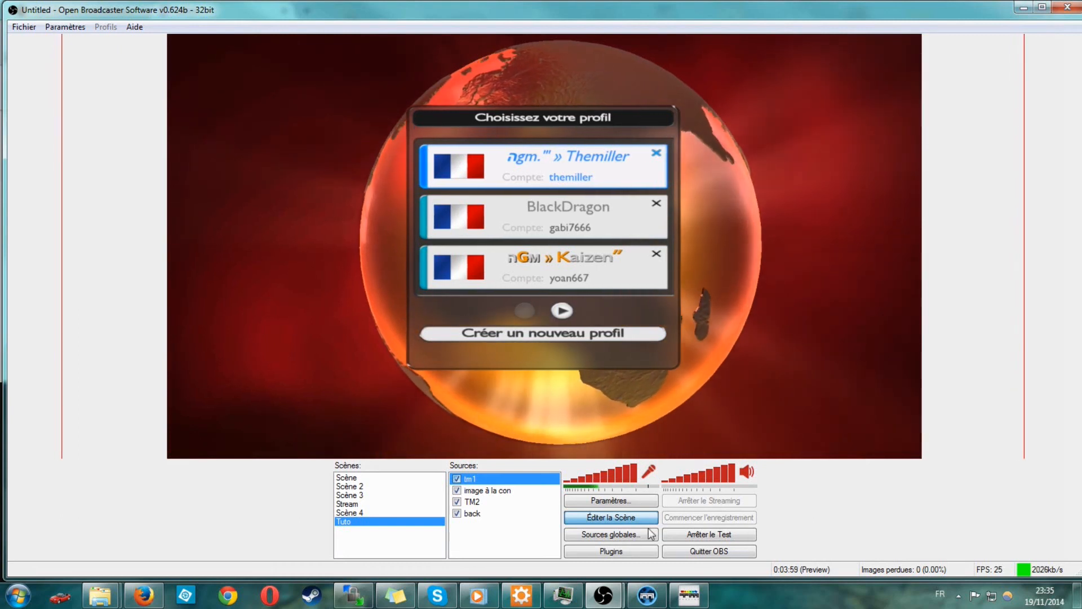
click(634, 514)
Hide the tm1 source, hide and show TM2 beneath it, and show tm1 again
click(457, 479)
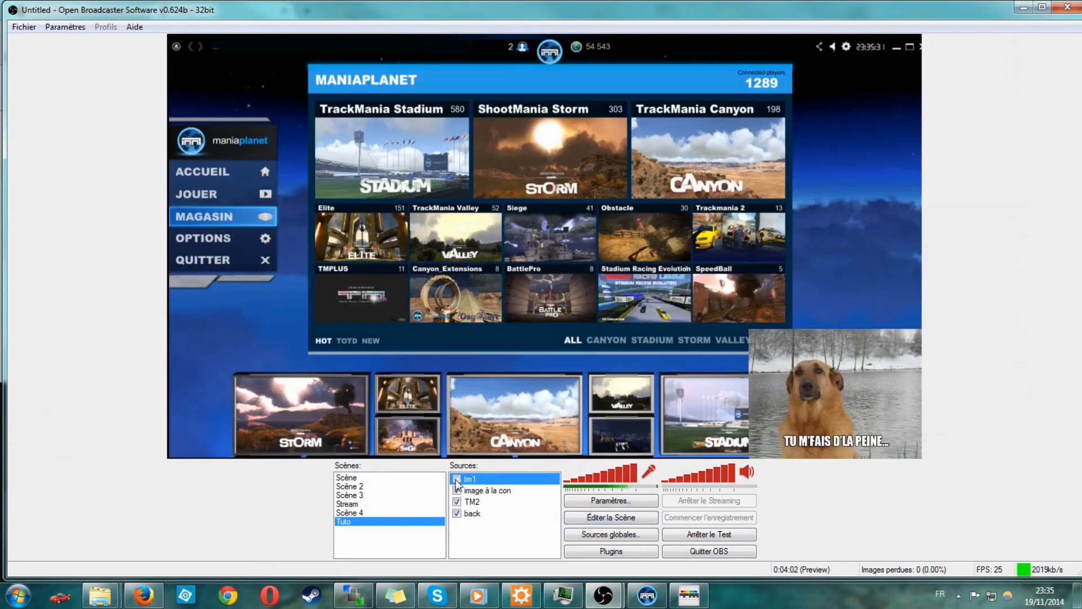
click(457, 501)
click(457, 501)
click(456, 479)
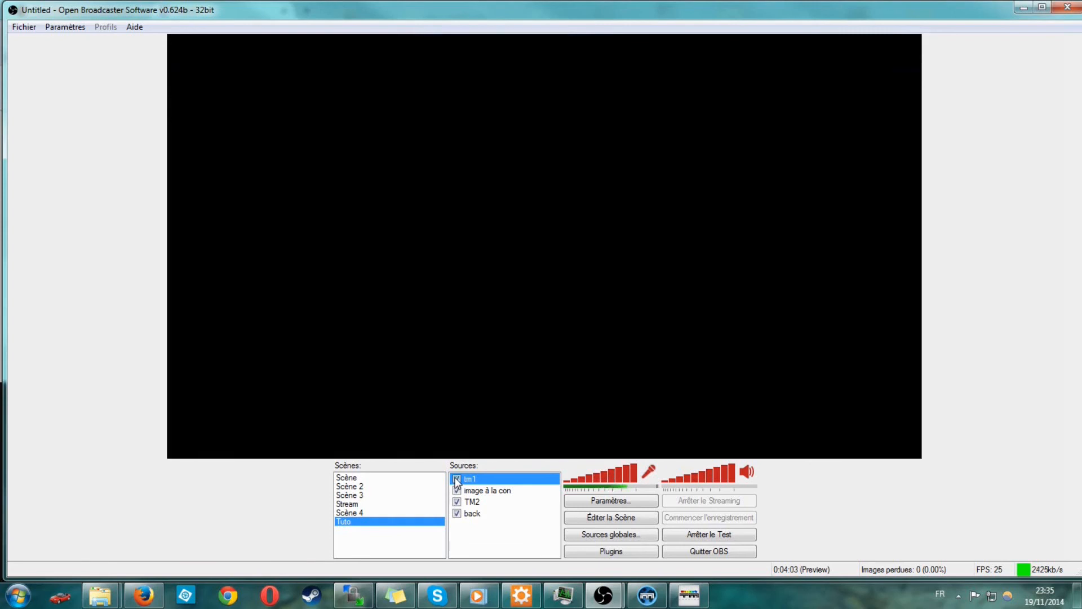
Move the image à la con source up one place above tm1, and test the order by hiding and showing tm1
click(478, 490)
right_click(479, 490)
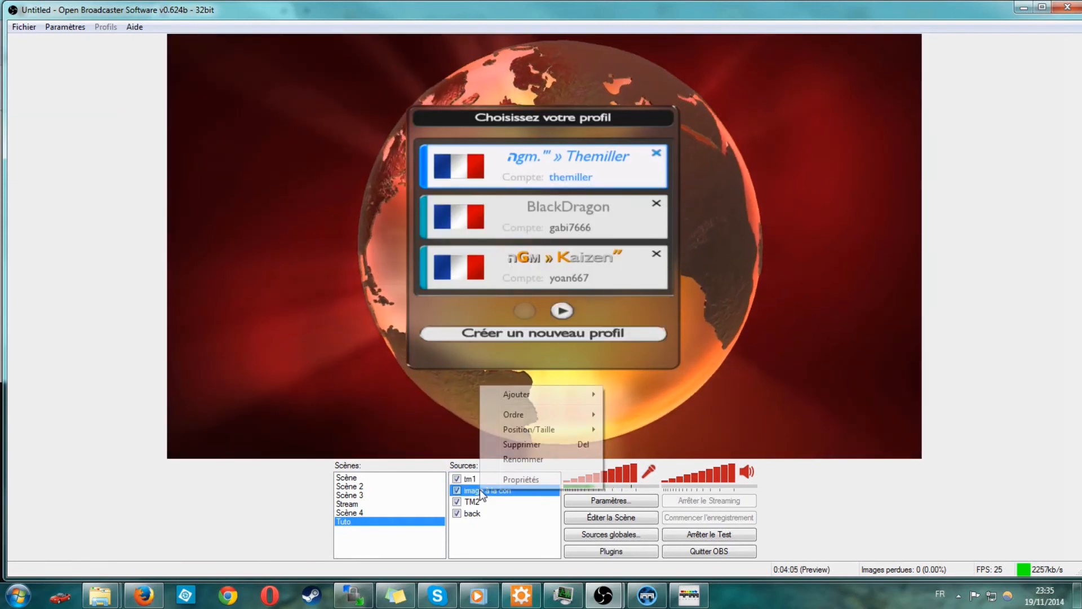
mouse_move(545, 415)
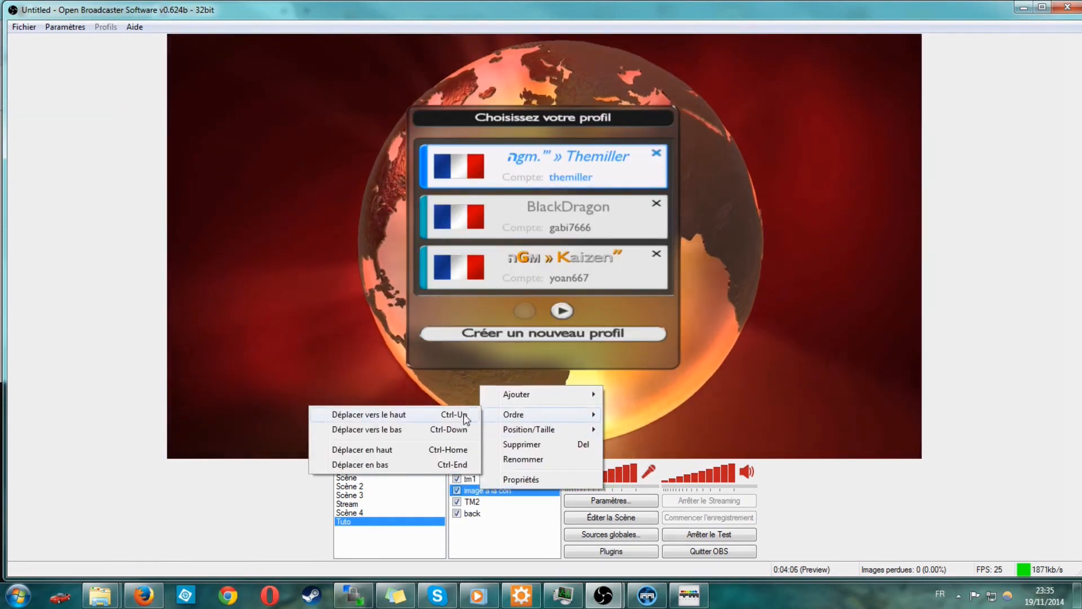
click(428, 412)
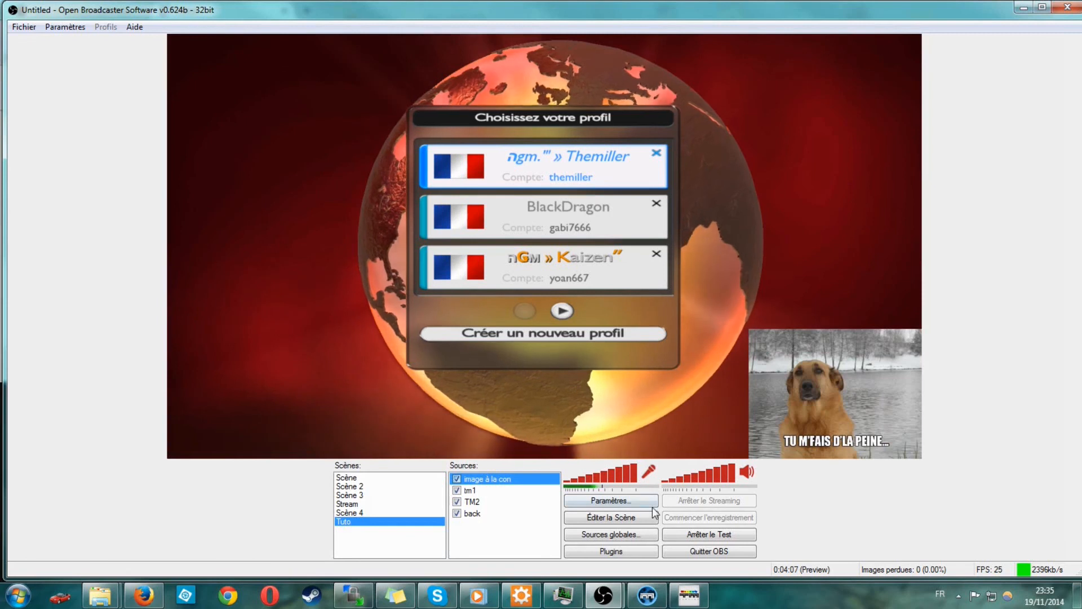
click(456, 490)
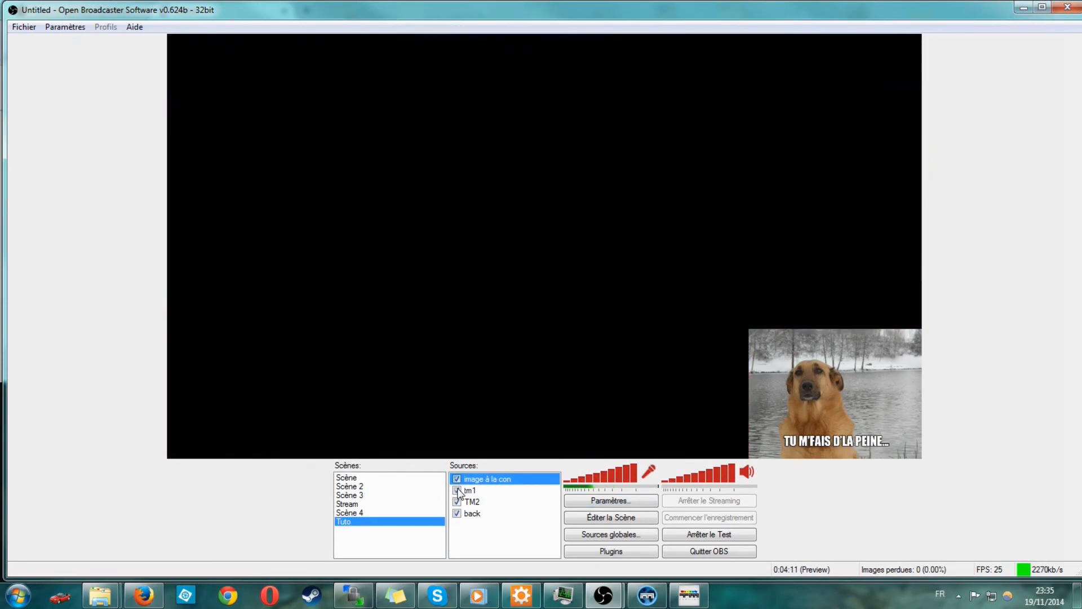
click(457, 489)
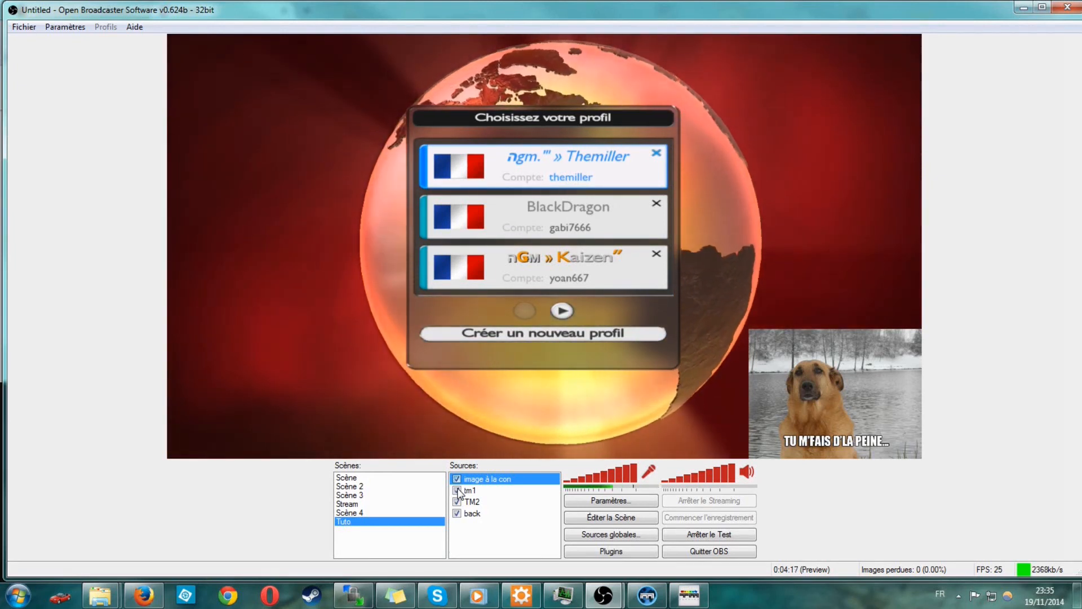
Stop the streaming test and start it again
click(714, 533)
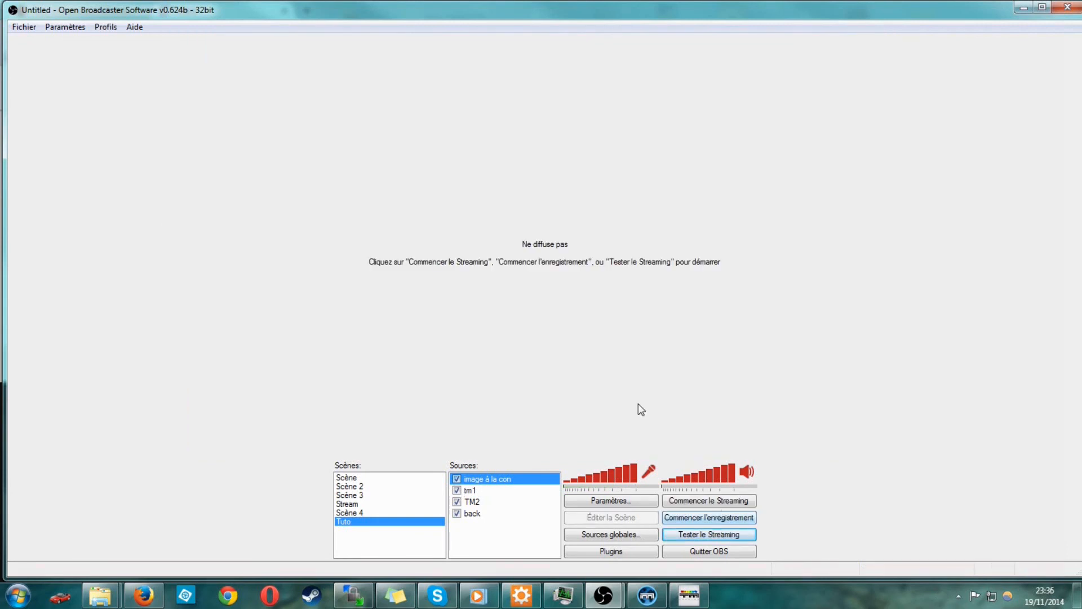
click(721, 536)
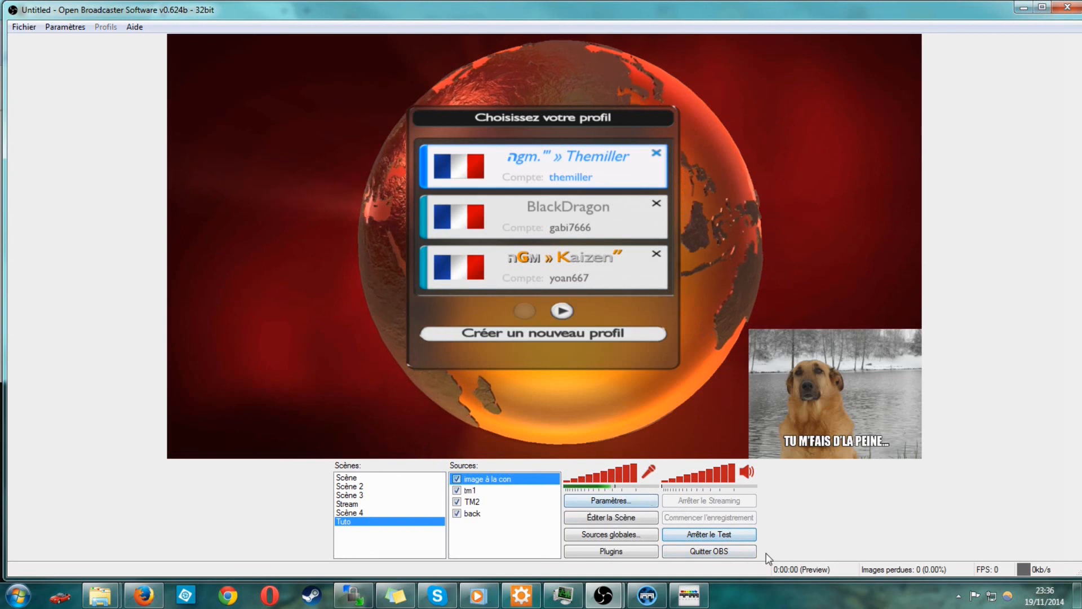